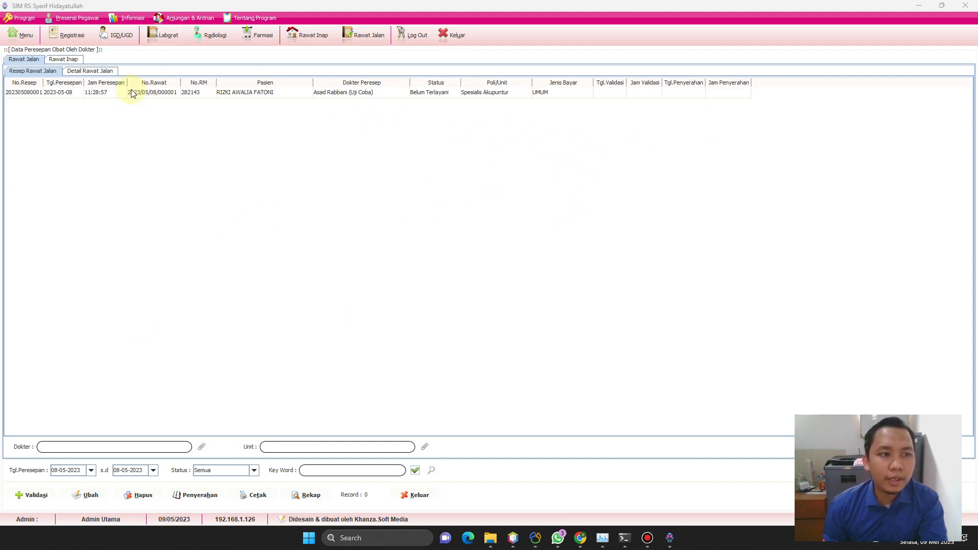
# Step: Load the detail view of the outpatient prescriptions dated 08-05-2023 to examine the prescribed medicines
pyautogui.click(32, 94)
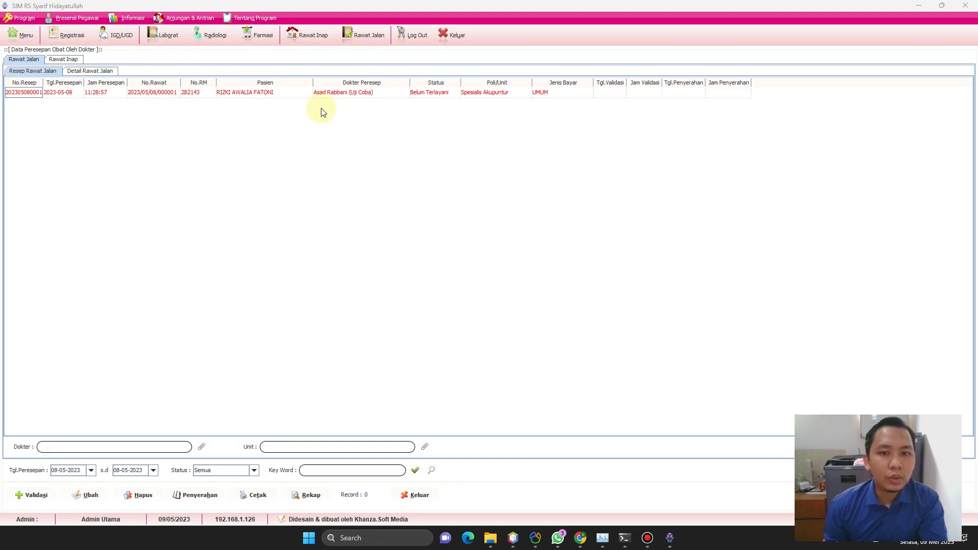
pyautogui.click(87, 74)
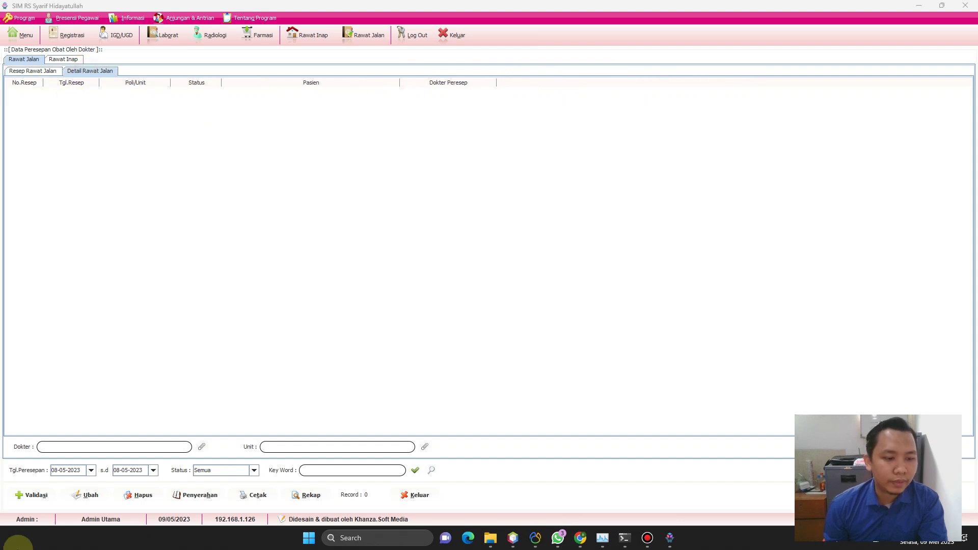
pyautogui.click(415, 471)
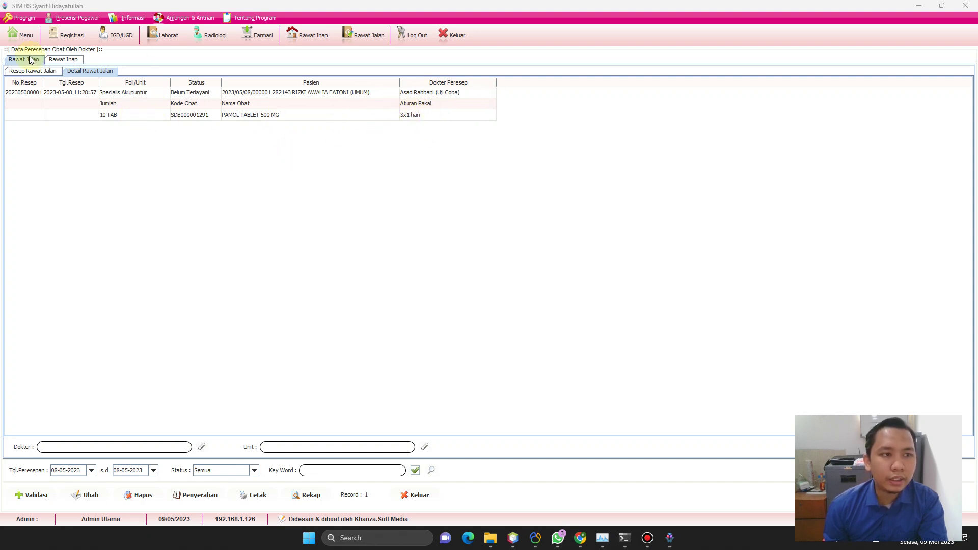
# Step: Open the listed outpatient prescription for editing and set the quantity of PAMOL TABLET 500 MG to 6
pyautogui.click(23, 71)
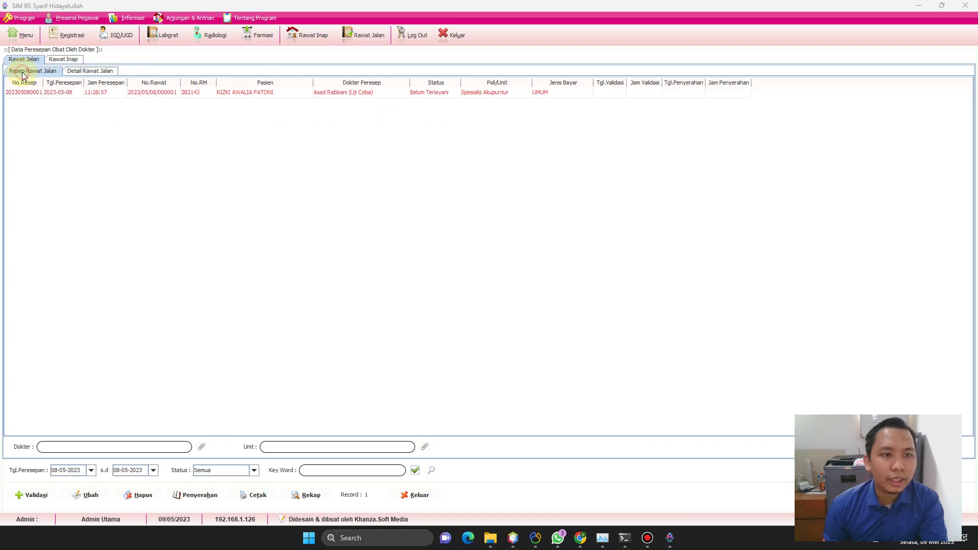
pyautogui.click(23, 93)
pyautogui.click(91, 497)
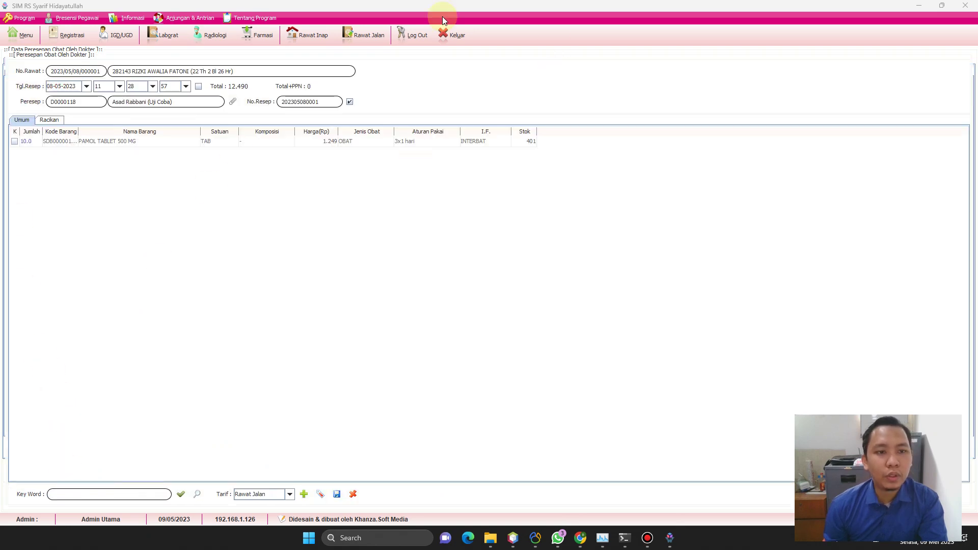
pyautogui.click(32, 142)
pyautogui.click(33, 142)
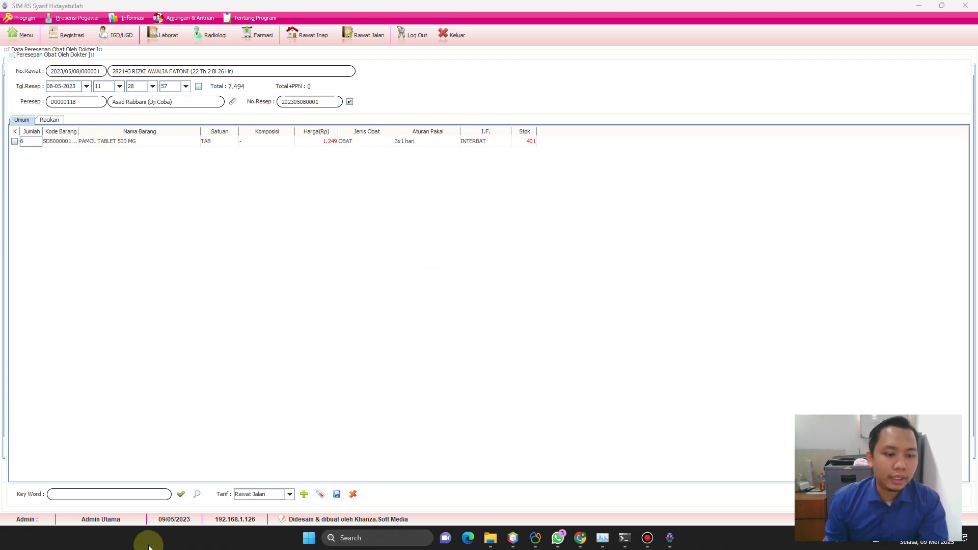
# Step: Search the medicine list for "paracetamol" and clear the keyword to list all medicines
pyautogui.click(112, 494)
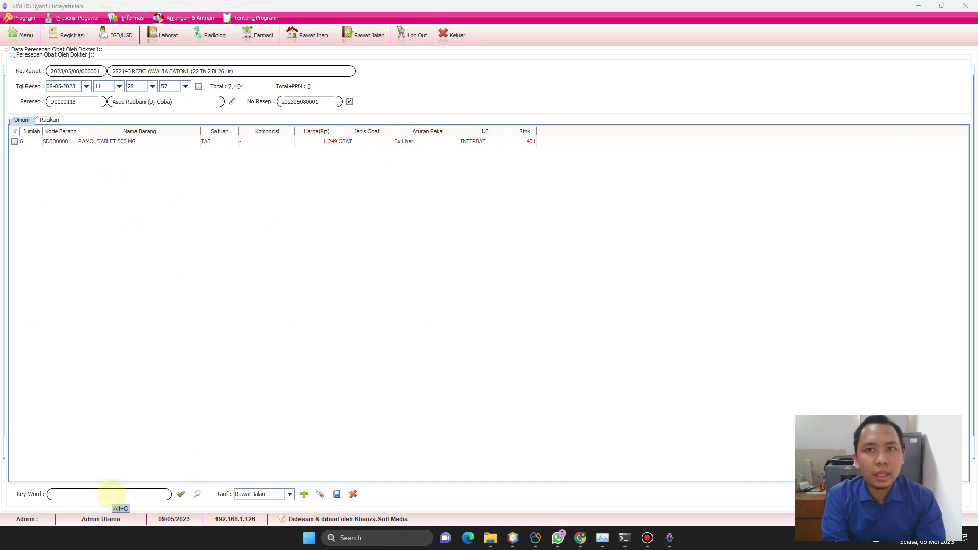
pyautogui.write('paracetamol')
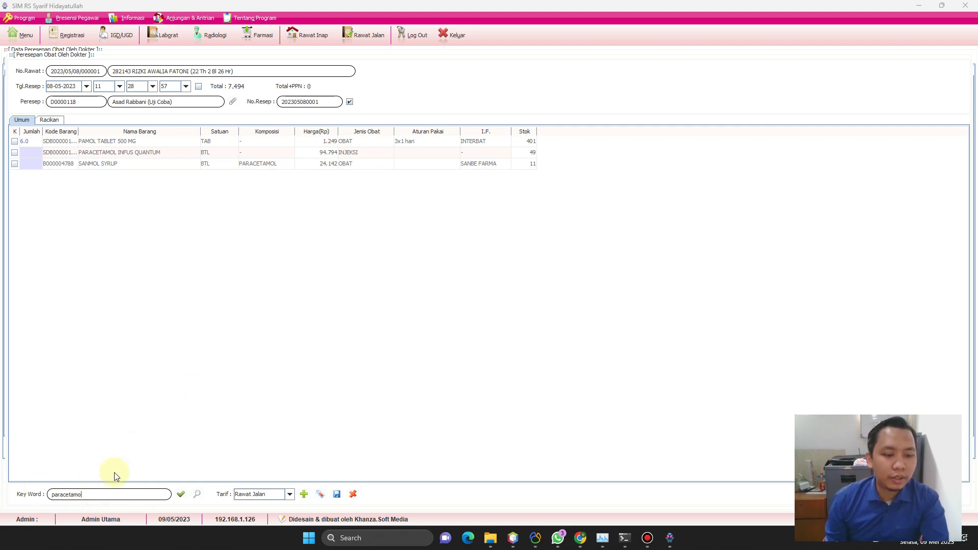
pyautogui.press('BackSpace')
pyautogui.press('BackSpace')
pyautogui.press('BackSpace')
pyautogui.press('BackSpace')
pyautogui.press('BackSpace')
pyautogui.press('BackSpace')
pyautogui.press('BackSpace')
pyautogui.press('BackSpace')
pyautogui.press('BackSpace')
pyautogui.press('BackSpace')
pyautogui.press('BackSpace')
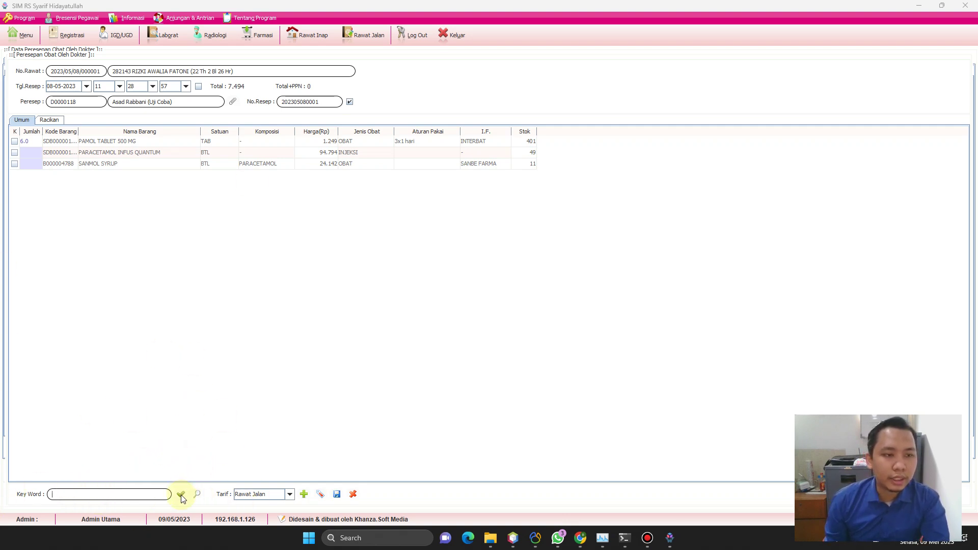
pyautogui.click(181, 494)
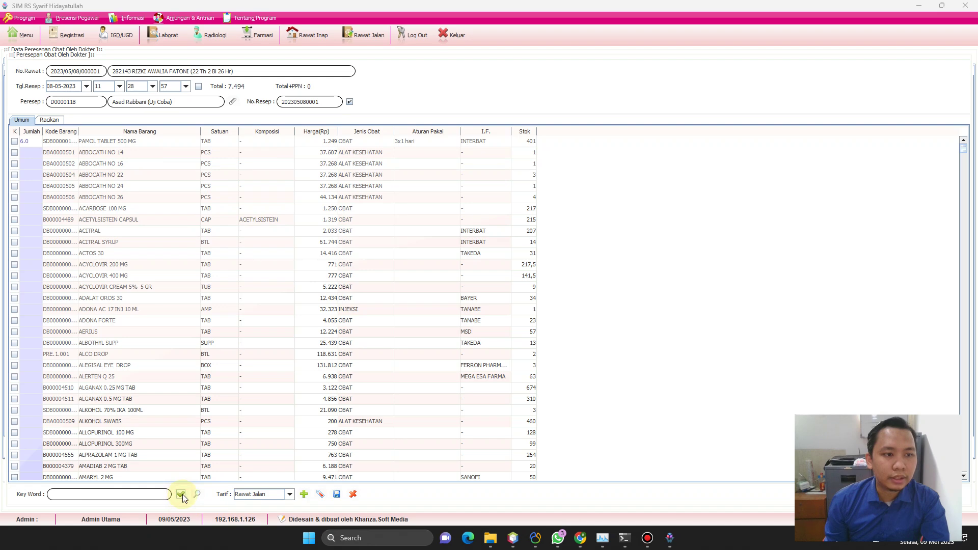
# Step: Find "paracetamol" medicines and add SANMOL SYRUP to the prescription with quantity 1 and usage rule "2x1 hari"
pyautogui.click(105, 494)
pyautogui.write('paracetamol')
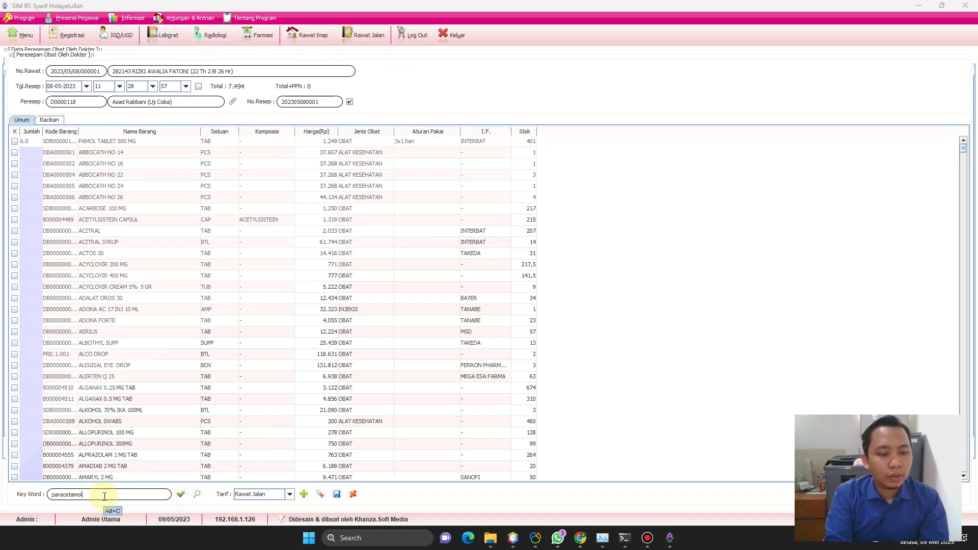
pyautogui.press('Return')
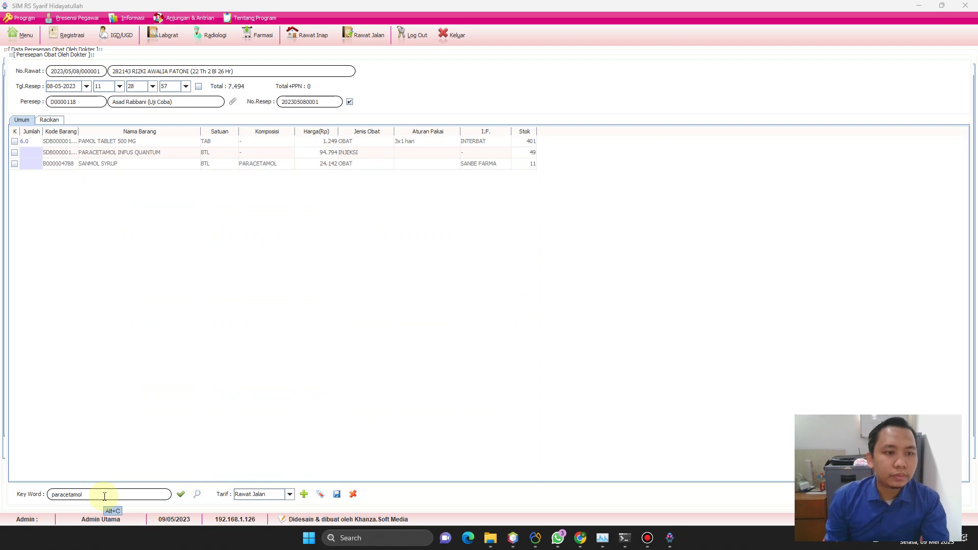
pyautogui.doubleClick(30, 153)
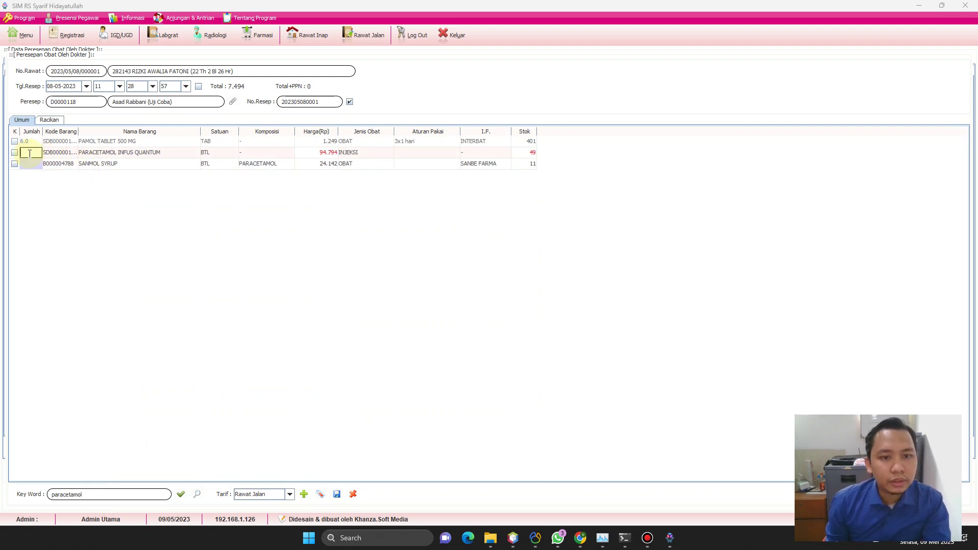
pyautogui.click(28, 163)
pyautogui.write('1')
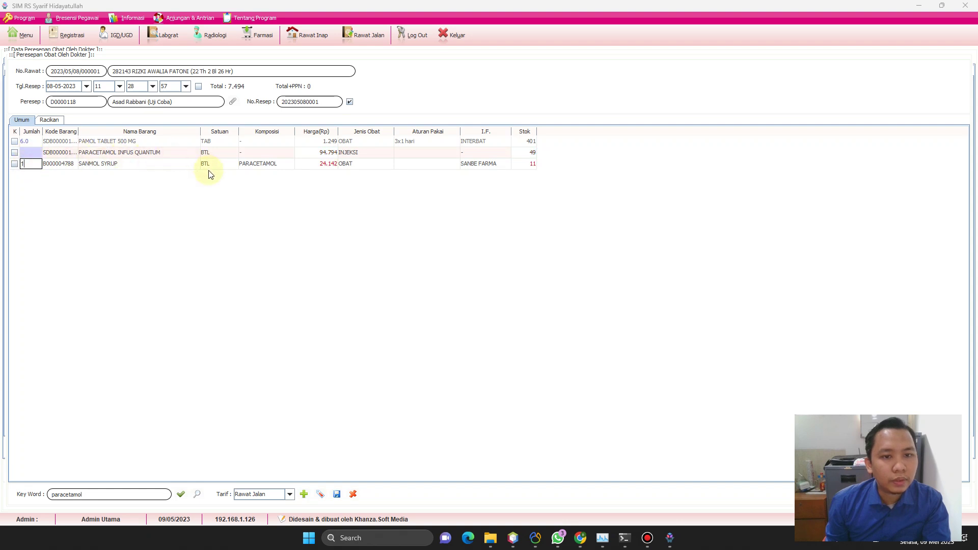
pyautogui.click(435, 163)
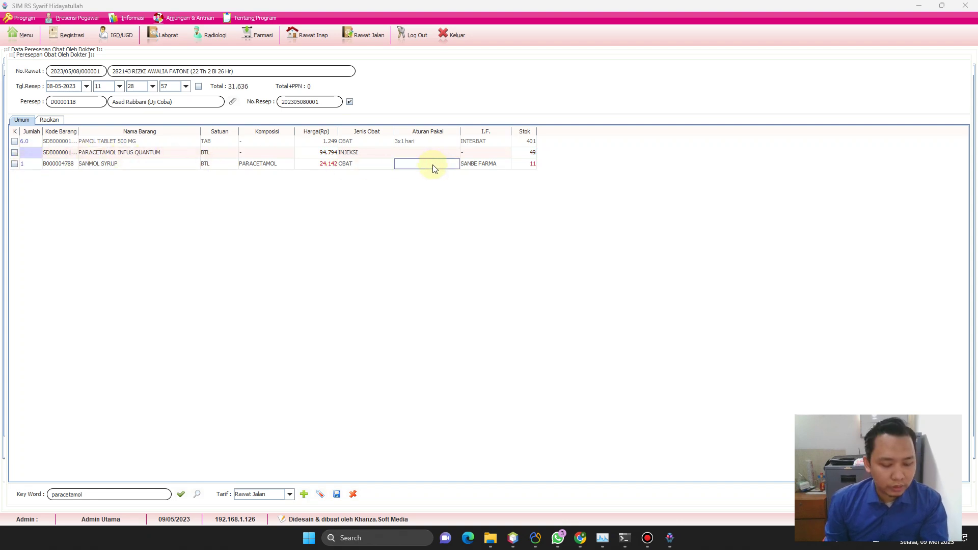
pyautogui.write('2x')
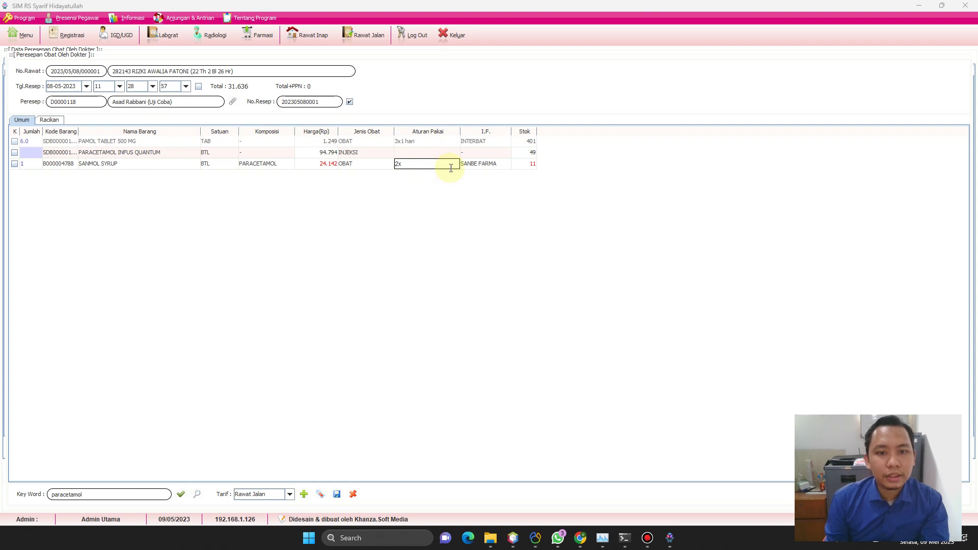
pyautogui.write('1 hari')
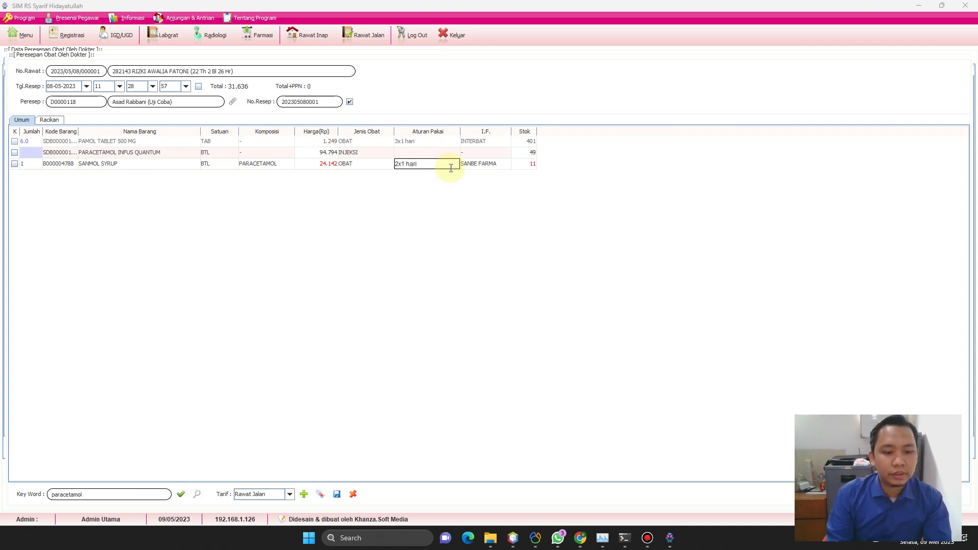
pyautogui.press('Return')
# Step: Save the edited prescription and refresh the outpatient prescription details to check its medicines
pyautogui.click(337, 494)
pyautogui.click(474, 296)
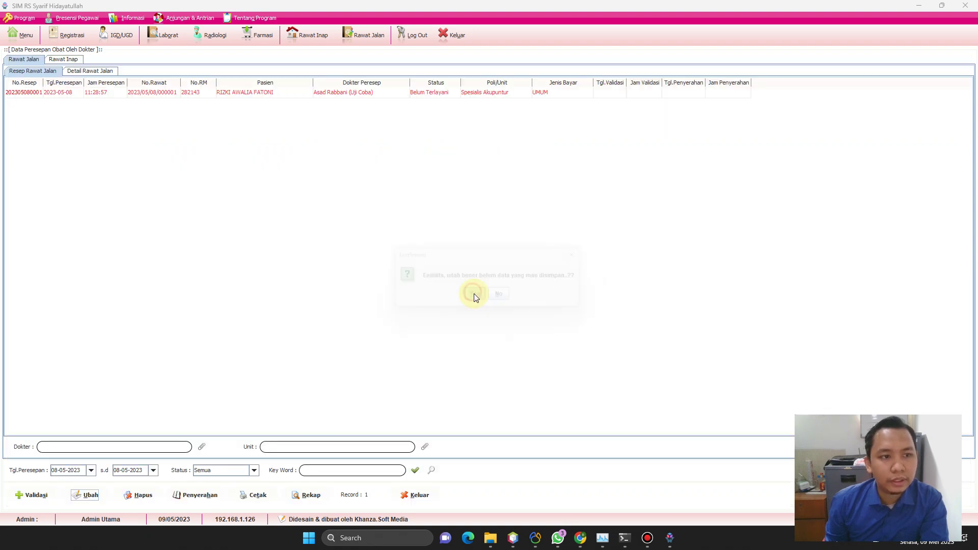
pyautogui.click(100, 74)
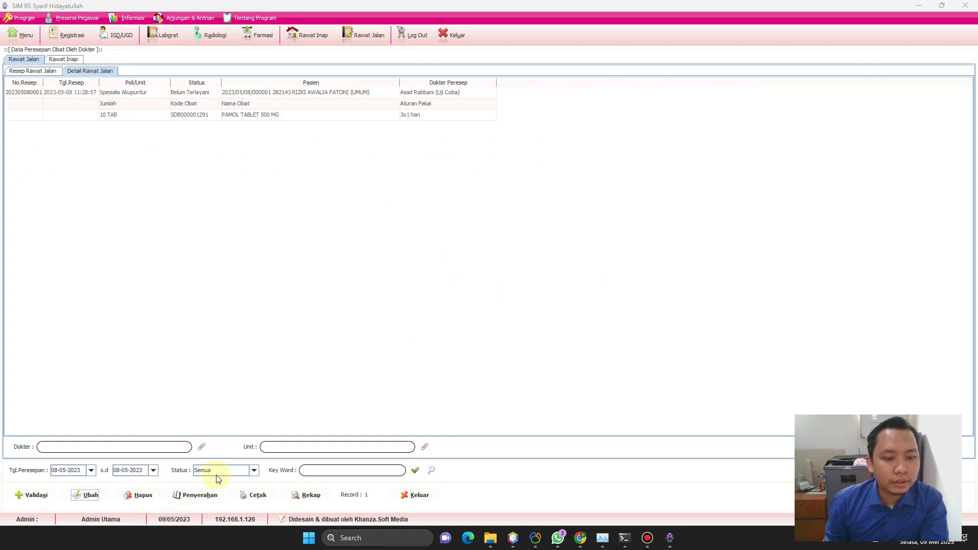
pyautogui.click(415, 470)
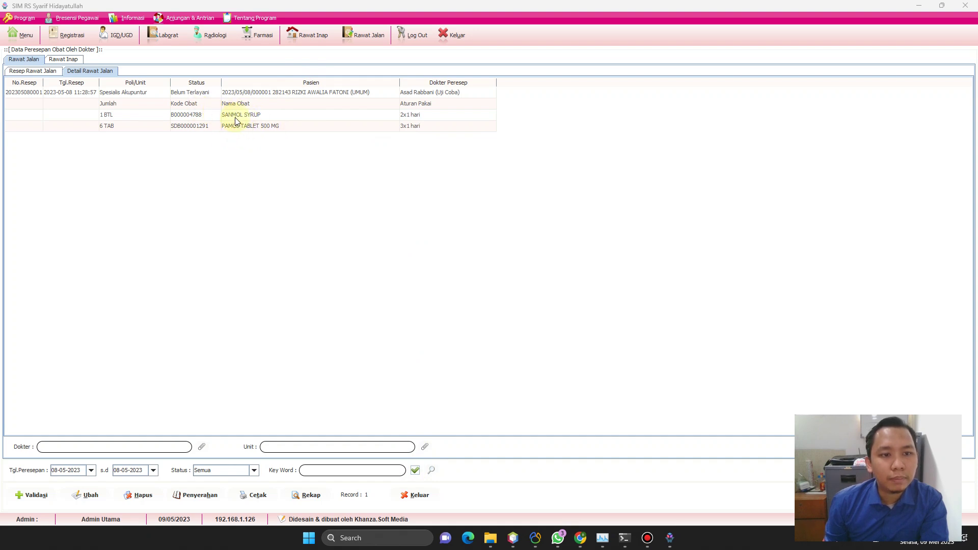
pyautogui.click(48, 73)
pyautogui.click(57, 94)
pyautogui.click(92, 495)
pyautogui.click(582, 237)
# Step: Reopen the prescription for editing and clear the quantity and usage rule of SANMOL SYRUP
pyautogui.doubleClick(28, 95)
pyautogui.click(346, 495)
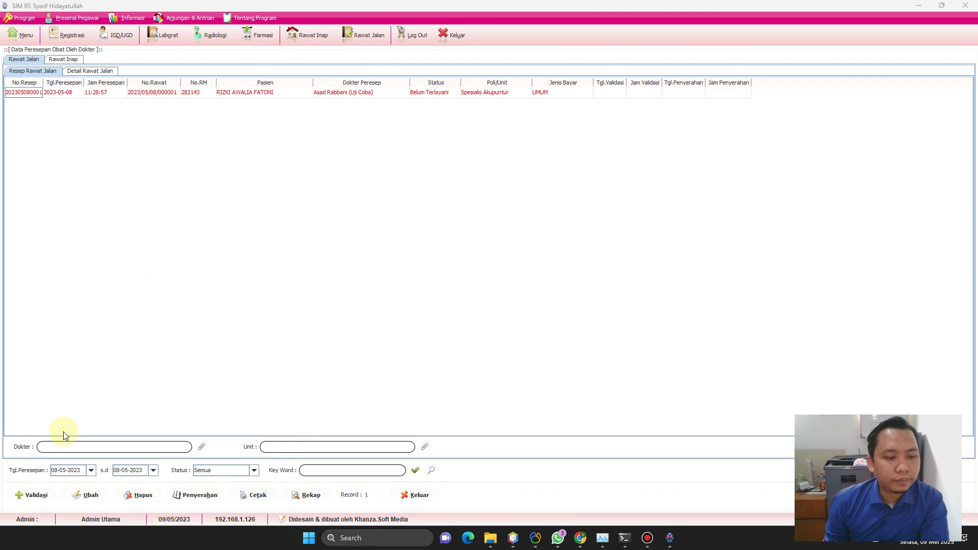
pyautogui.click(93, 500)
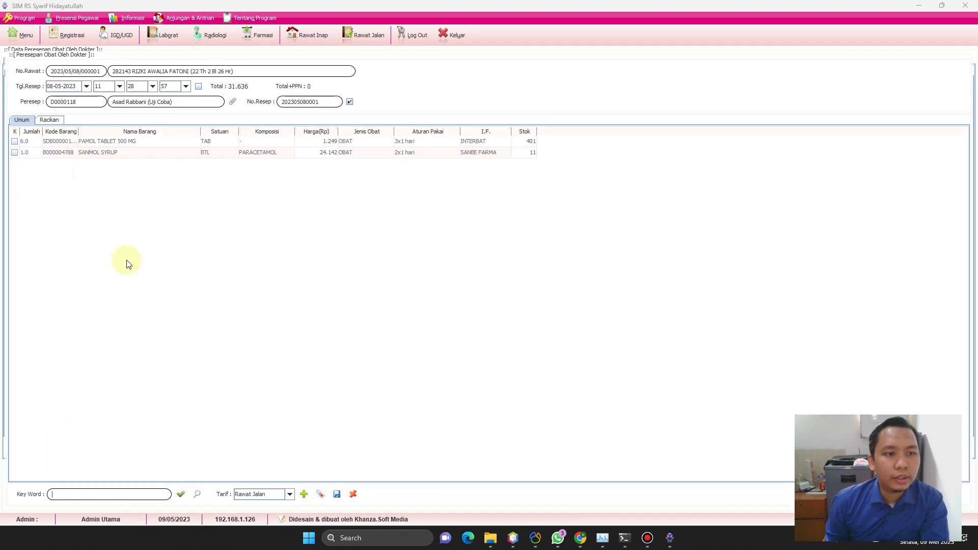
pyautogui.click(14, 153)
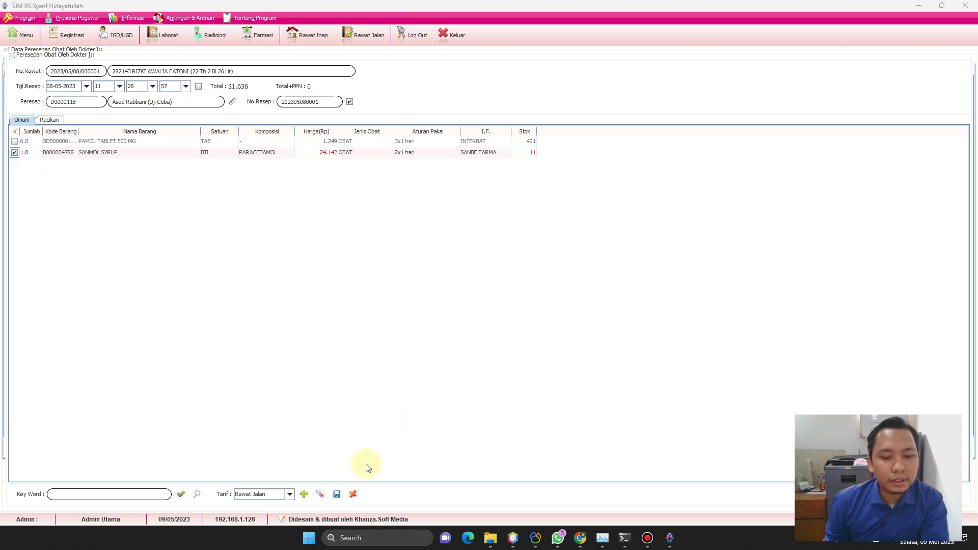
pyautogui.click(14, 153)
pyautogui.doubleClick(36, 152)
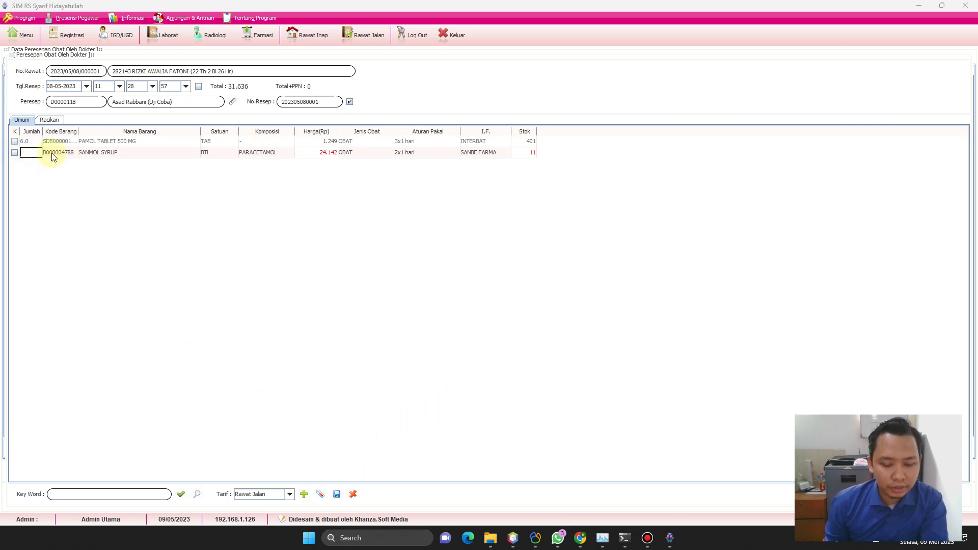
pyautogui.doubleClick(430, 151)
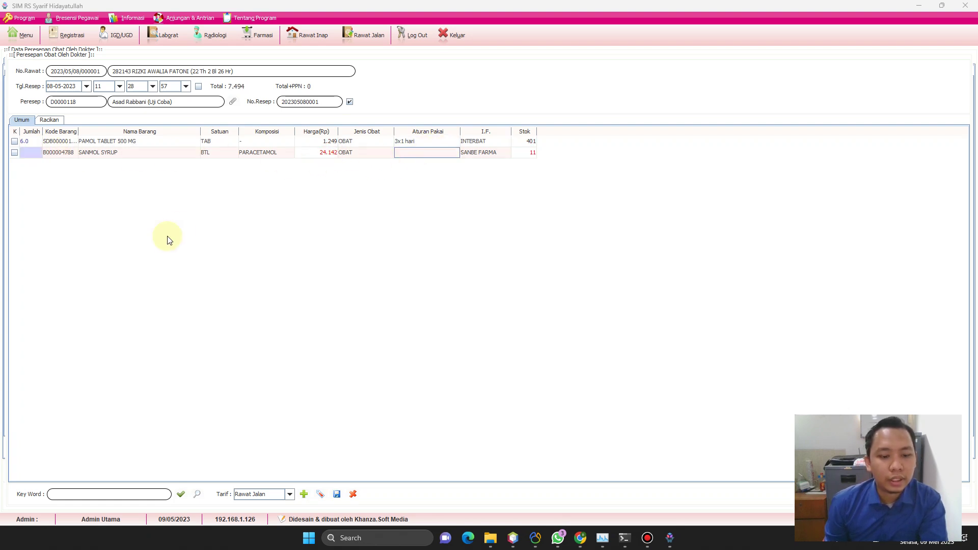
# Step: Save the prescription without SANMOL SYRUP and check its medicines in the outpatient prescription details
pyautogui.click(338, 494)
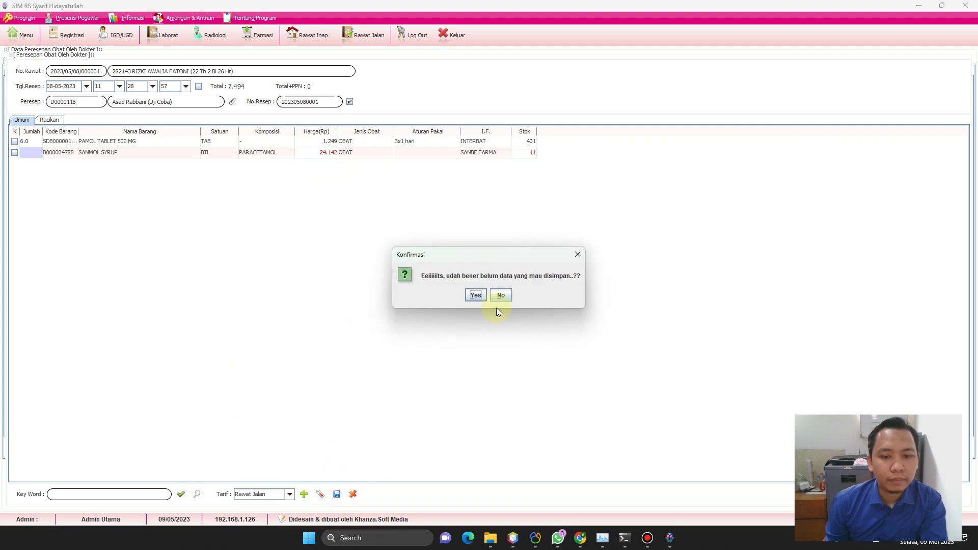
pyautogui.click(475, 295)
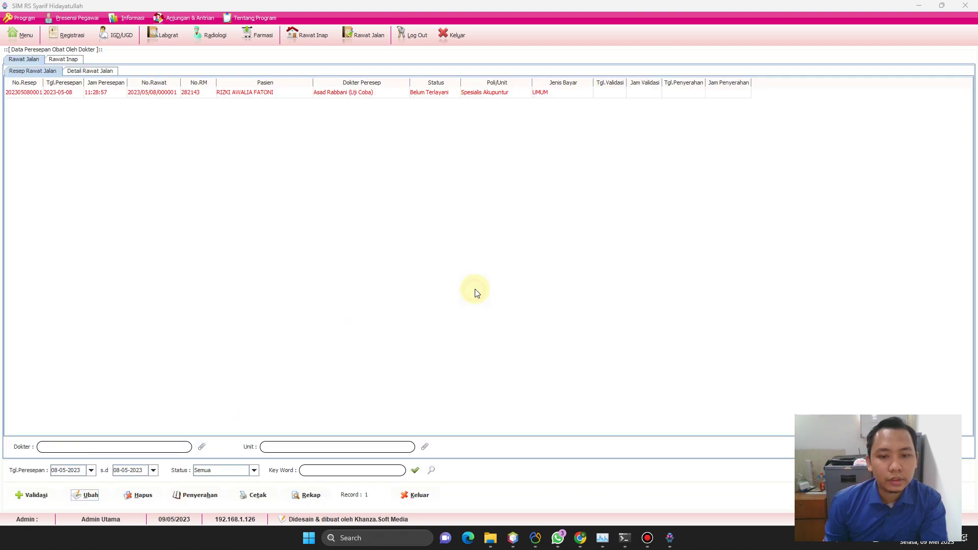
pyautogui.click(87, 72)
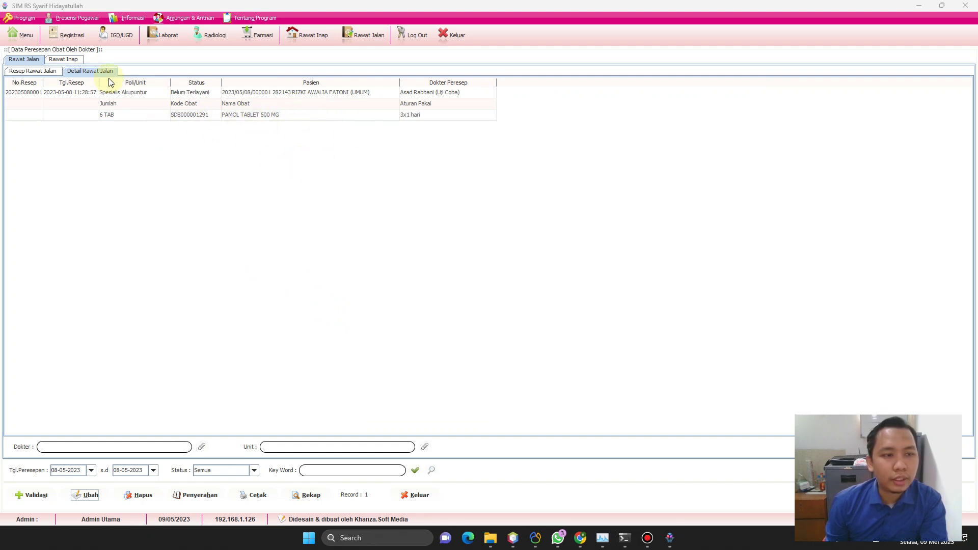
pyautogui.click(46, 73)
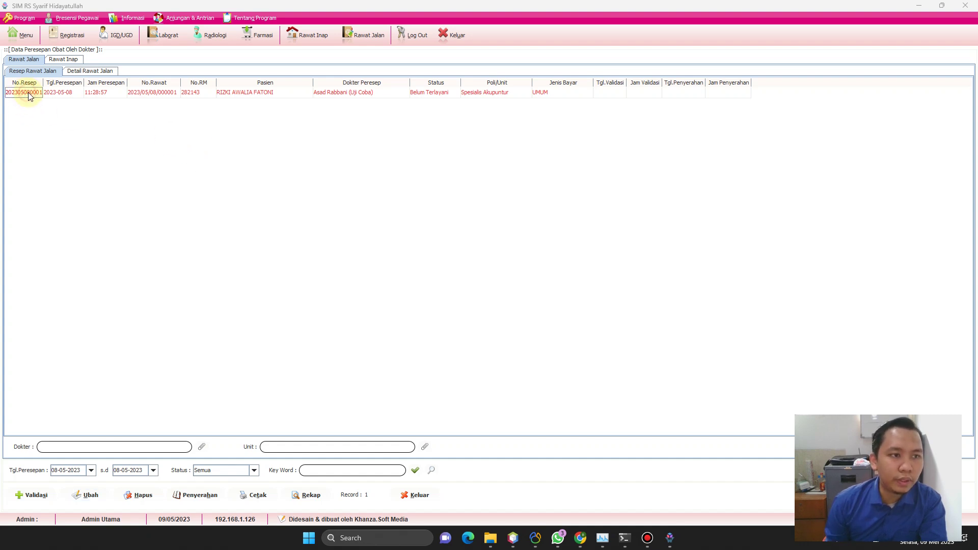
pyautogui.click(129, 96)
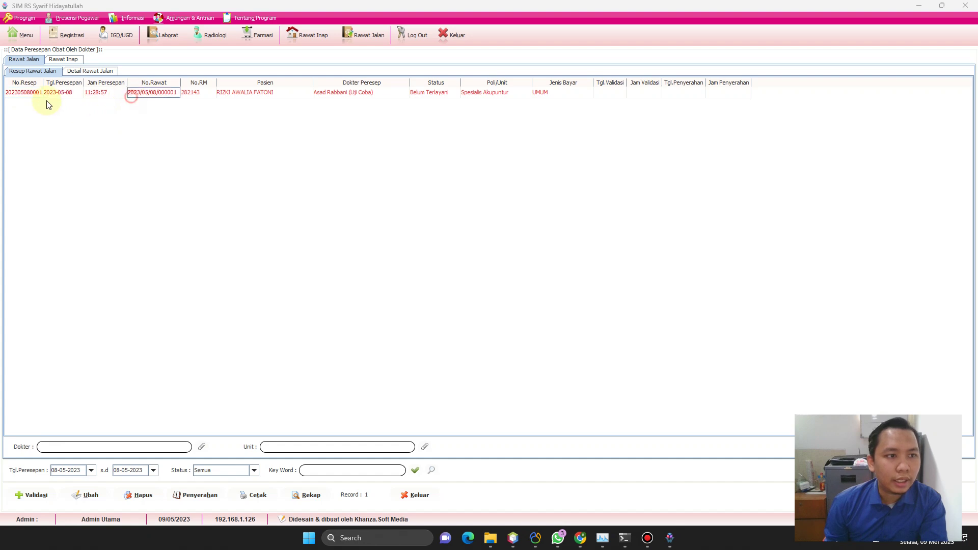
pyautogui.click(22, 95)
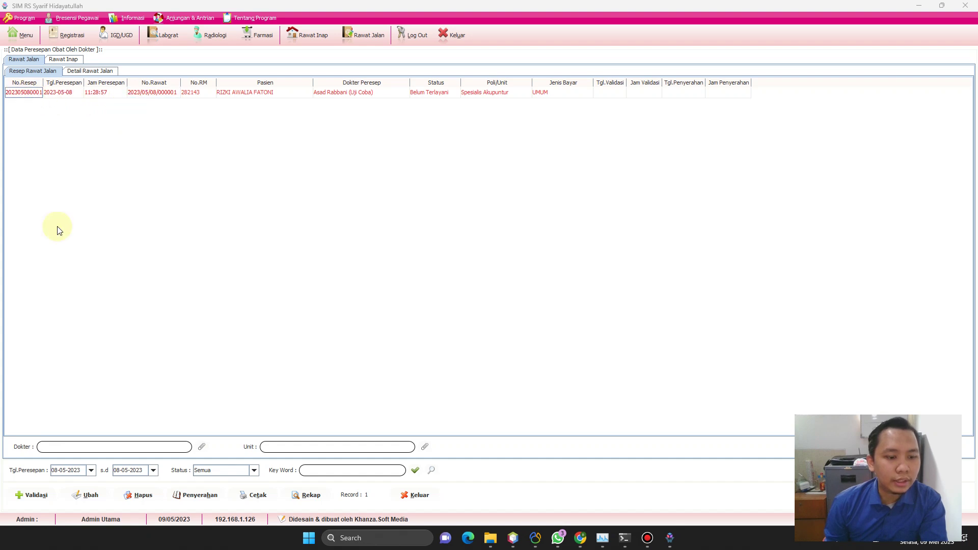
pyautogui.click(36, 495)
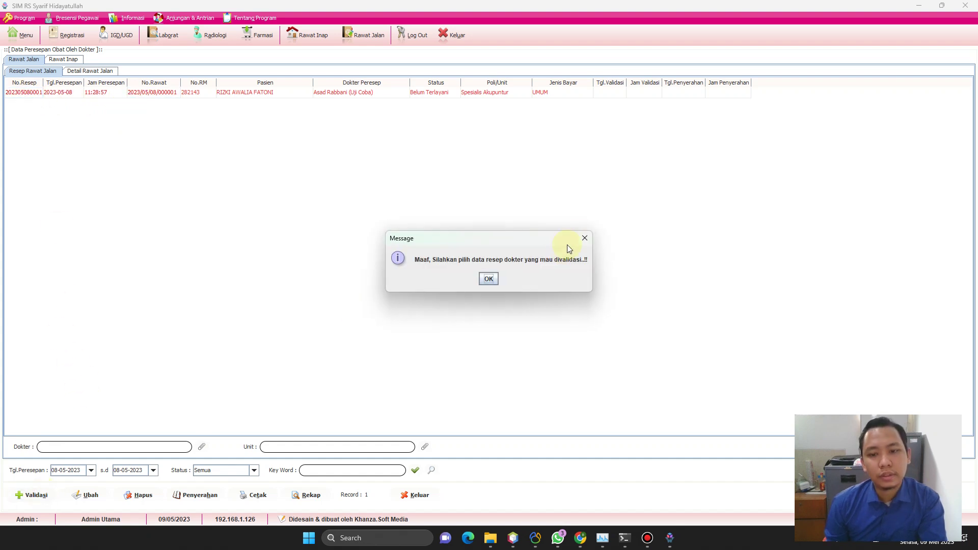
pyautogui.click(585, 241)
# Step: Open the outpatient prescription for validation and save its medicine data to the patient's treatment record
pyautogui.doubleClick(24, 95)
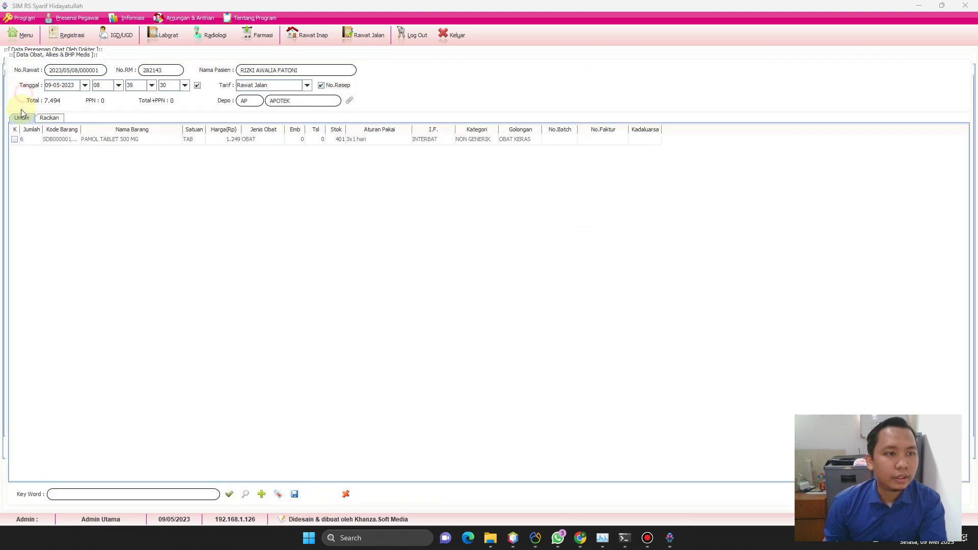
pyautogui.click(346, 494)
pyautogui.click(33, 495)
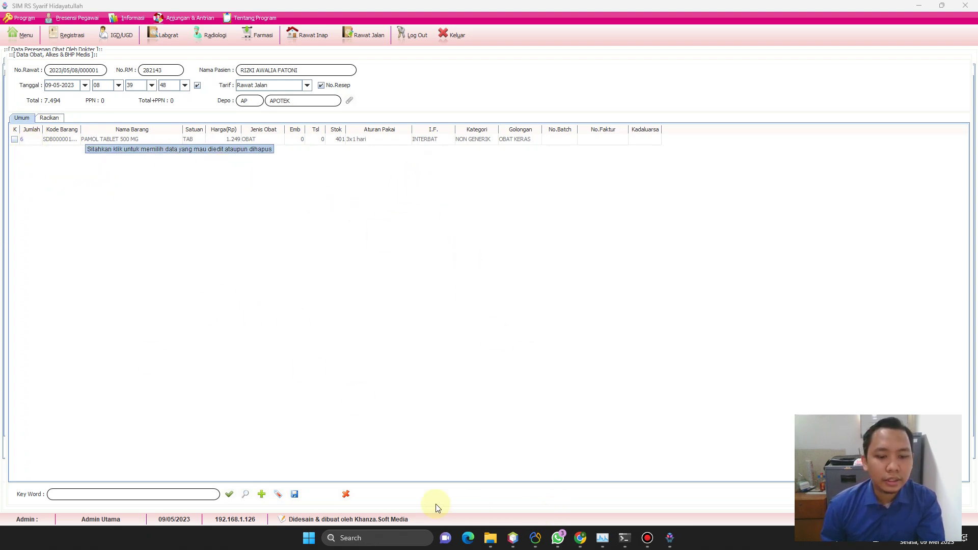
pyautogui.click(295, 495)
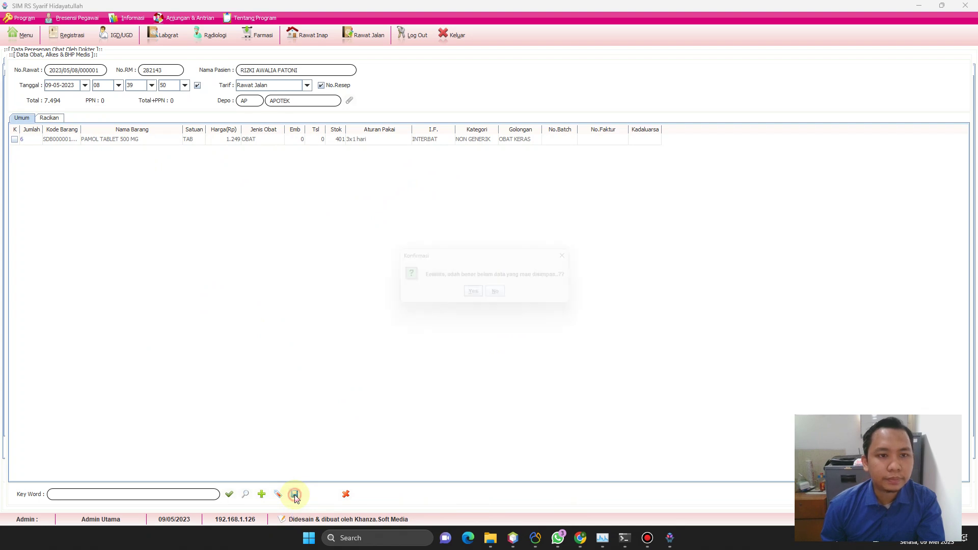
pyautogui.click(477, 296)
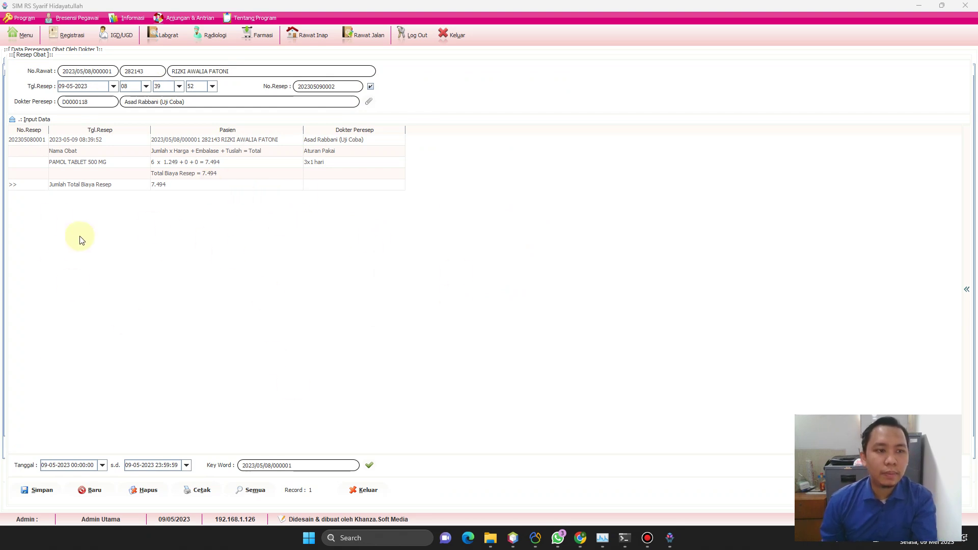
# Step: Save the selected prescription record again and try to delete each of the two listed records
pyautogui.click(32, 140)
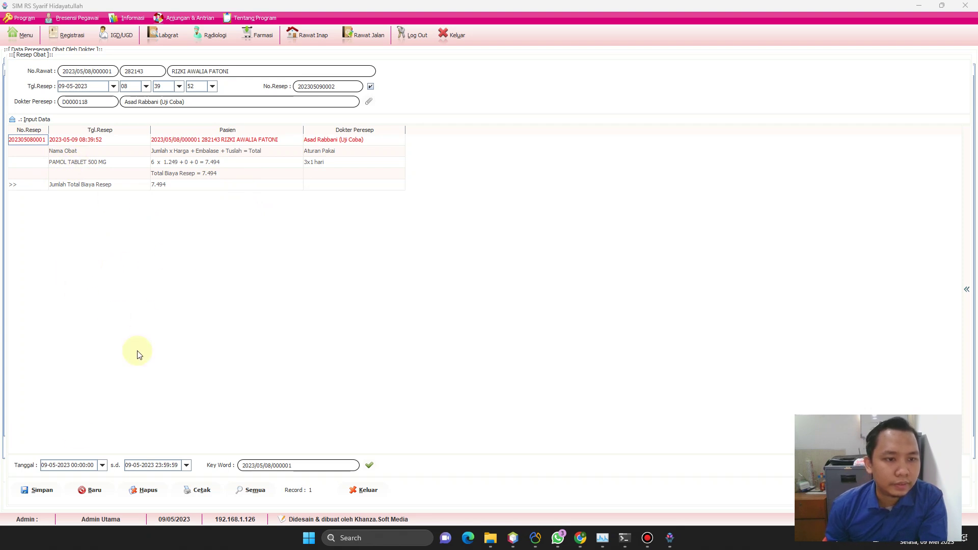
pyautogui.click(41, 491)
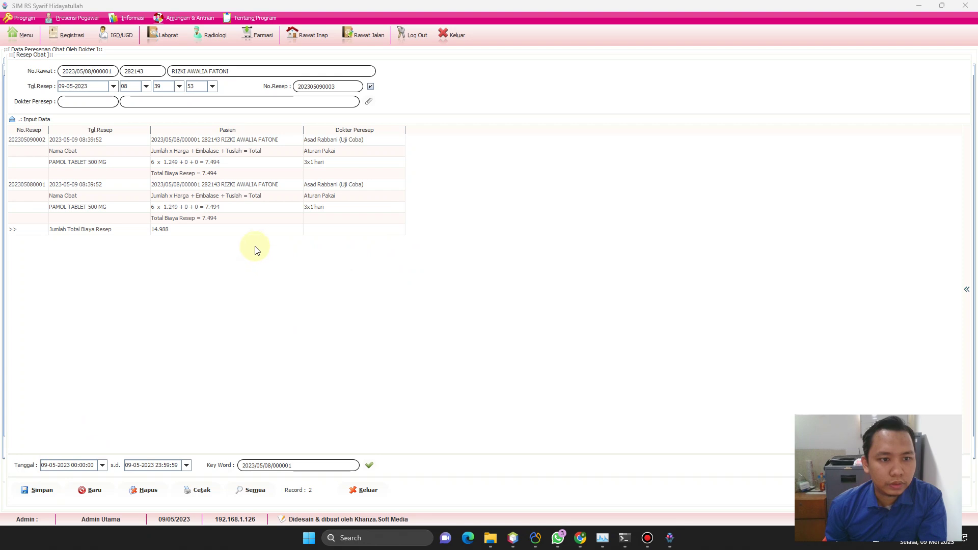
pyautogui.click(30, 187)
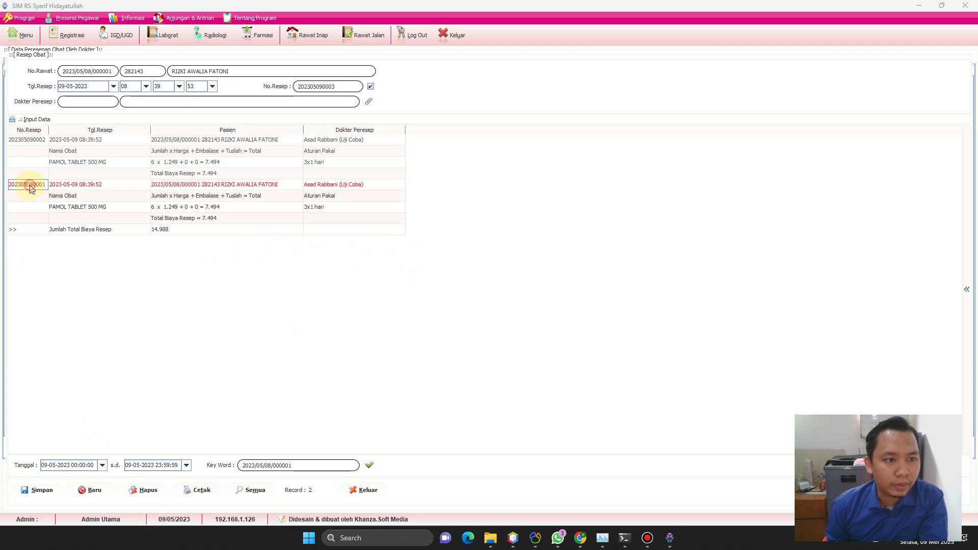
pyautogui.click(144, 490)
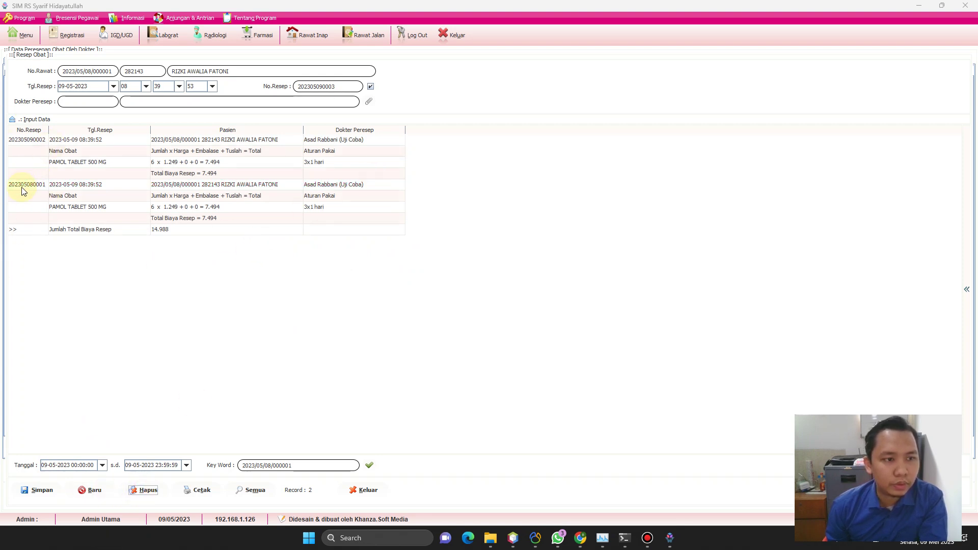
pyautogui.click(144, 490)
pyautogui.click(30, 139)
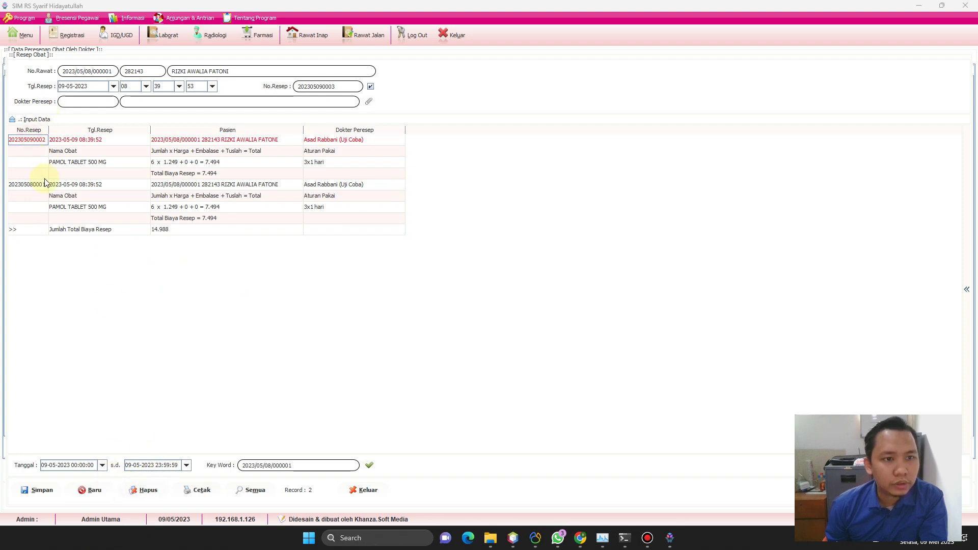
pyautogui.click(148, 490)
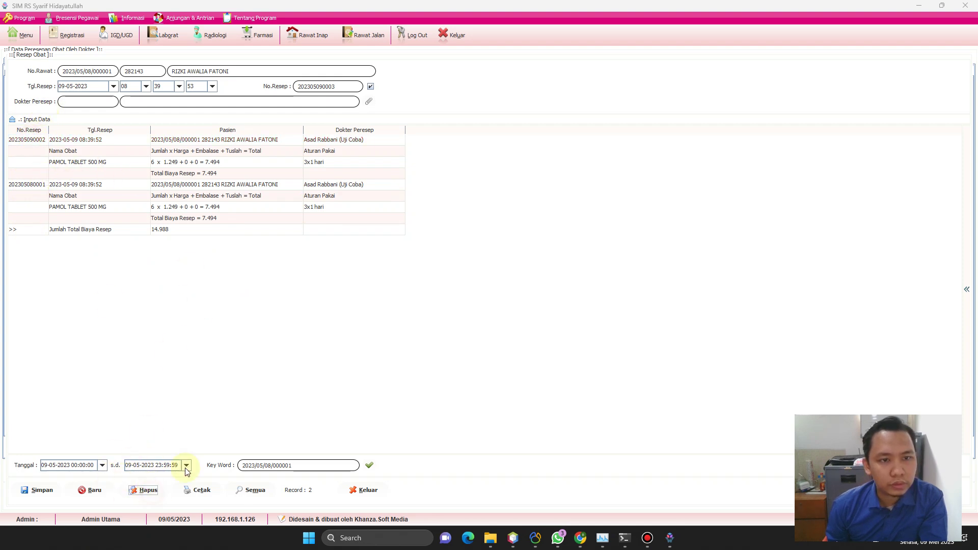
# Step: Try to print the older prescription's usage rules in models 1, 3 and 2, and check the application's console output
pyautogui.click(34, 184)
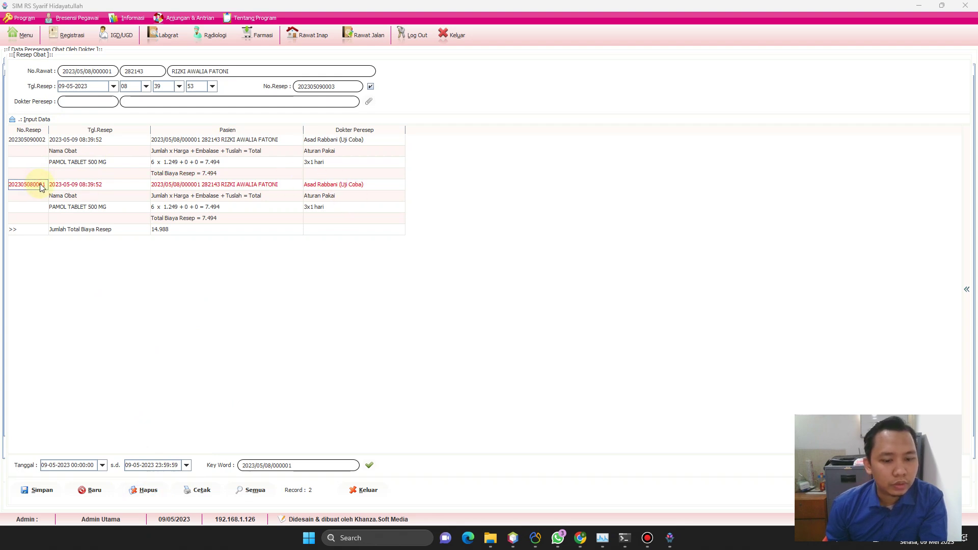
pyautogui.rightClick(42, 187)
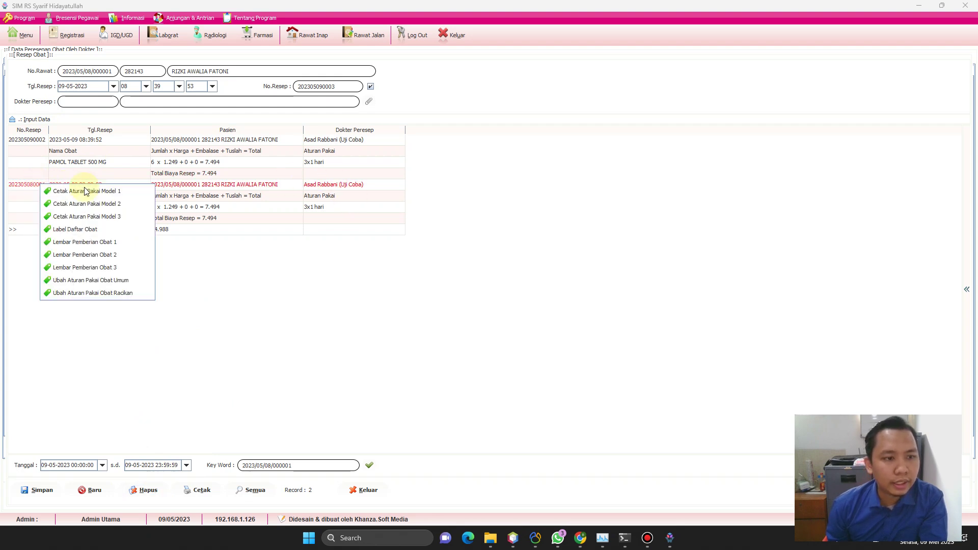
pyautogui.click(102, 191)
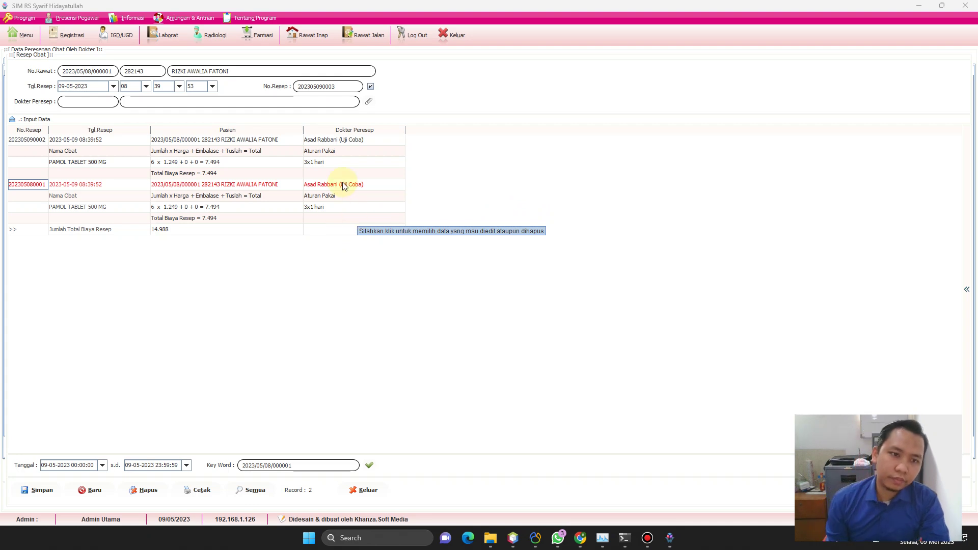
pyautogui.rightClick(27, 188)
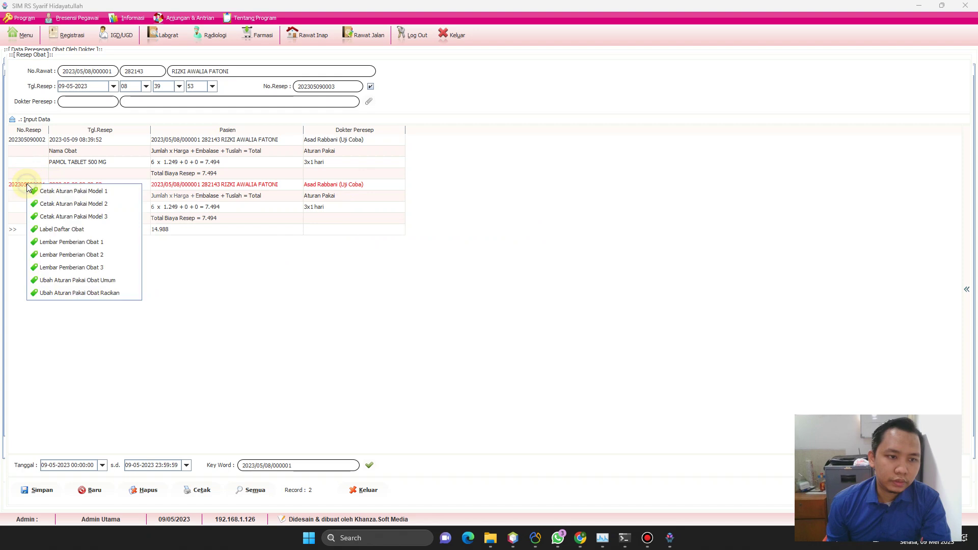
pyautogui.click(92, 216)
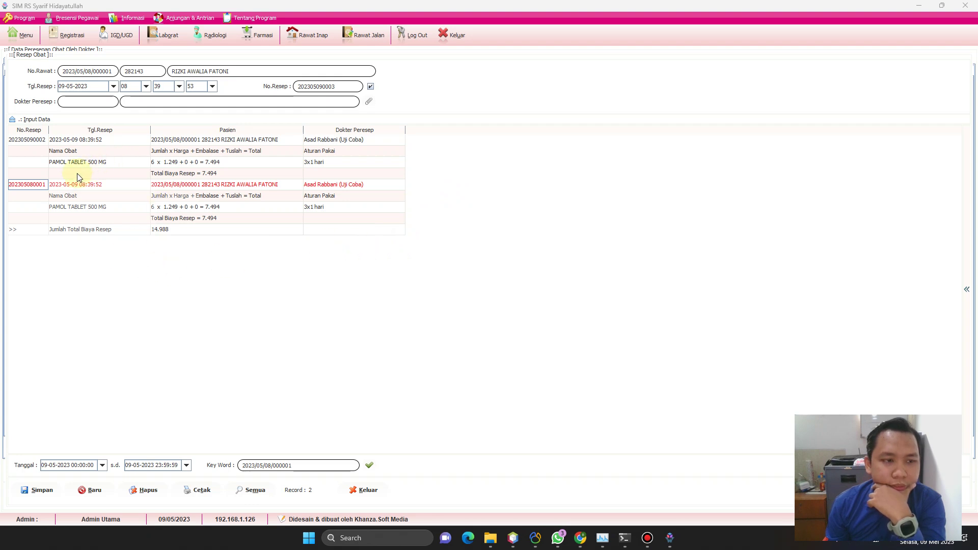
pyautogui.rightClick(37, 185)
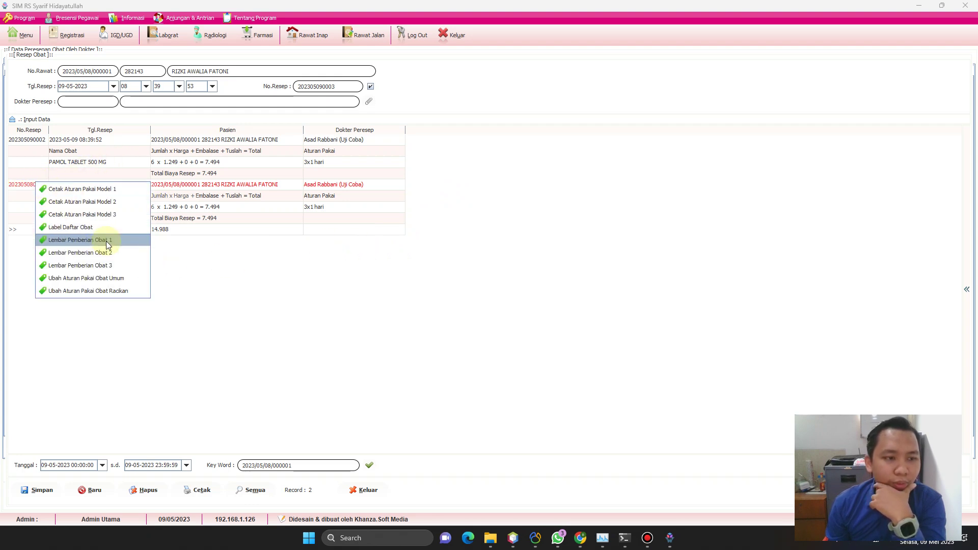
pyautogui.click(113, 203)
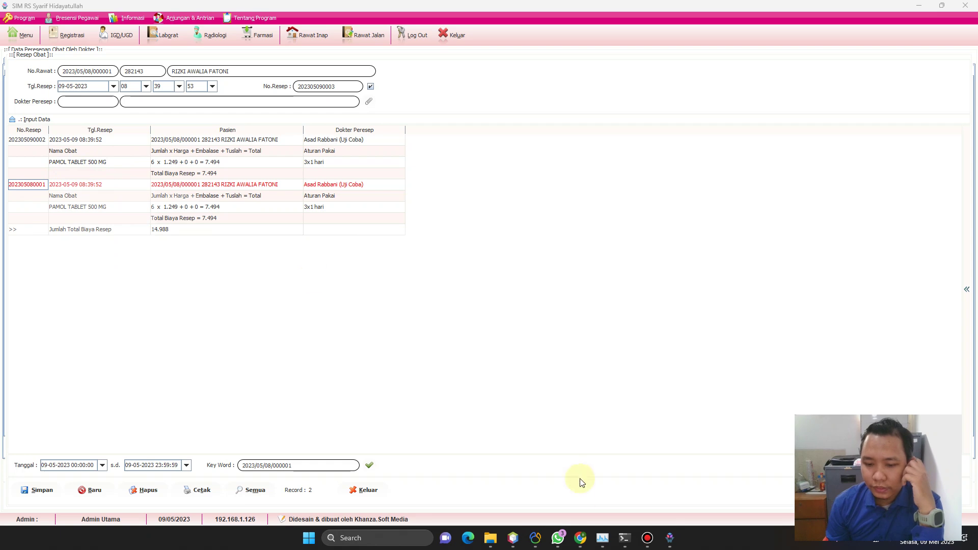
pyautogui.click(625, 538)
pyautogui.click(626, 540)
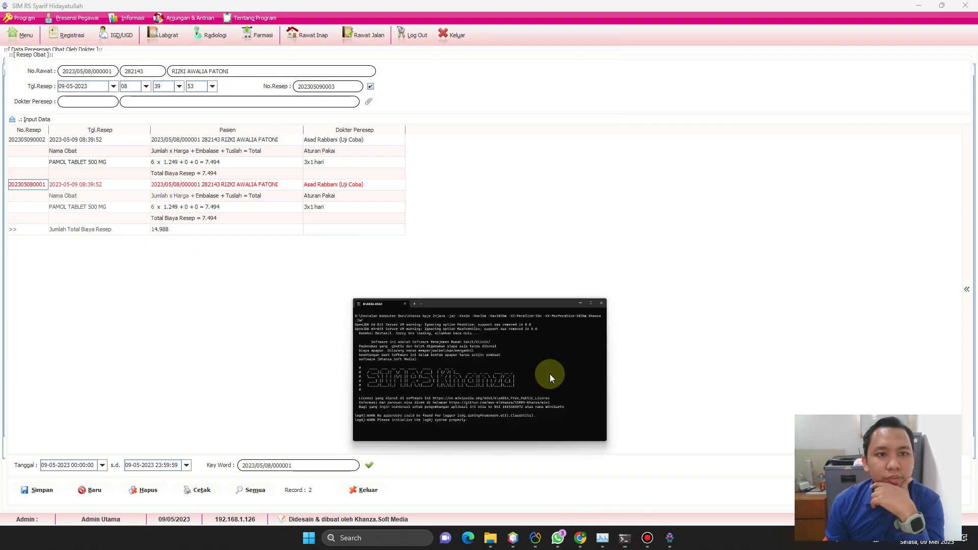
# Step: Leave the doctor's prescription windows and delete the newer duplicate record from the Resep Obat list
pyautogui.click(365, 490)
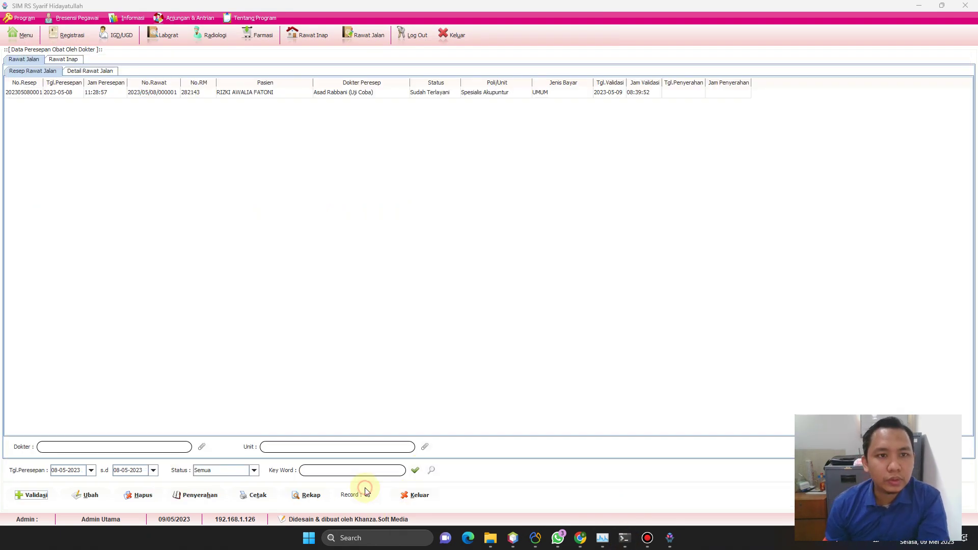
pyautogui.click(417, 496)
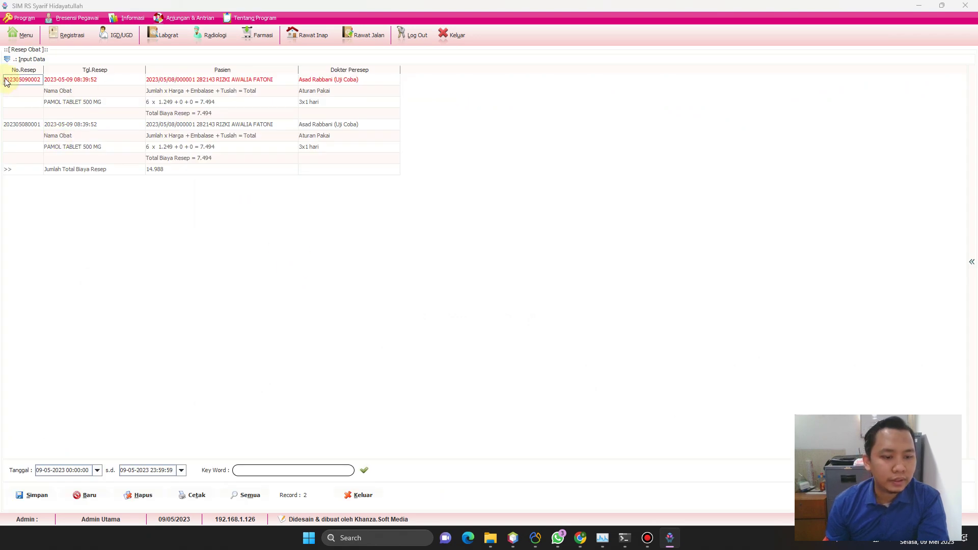
pyautogui.click(143, 497)
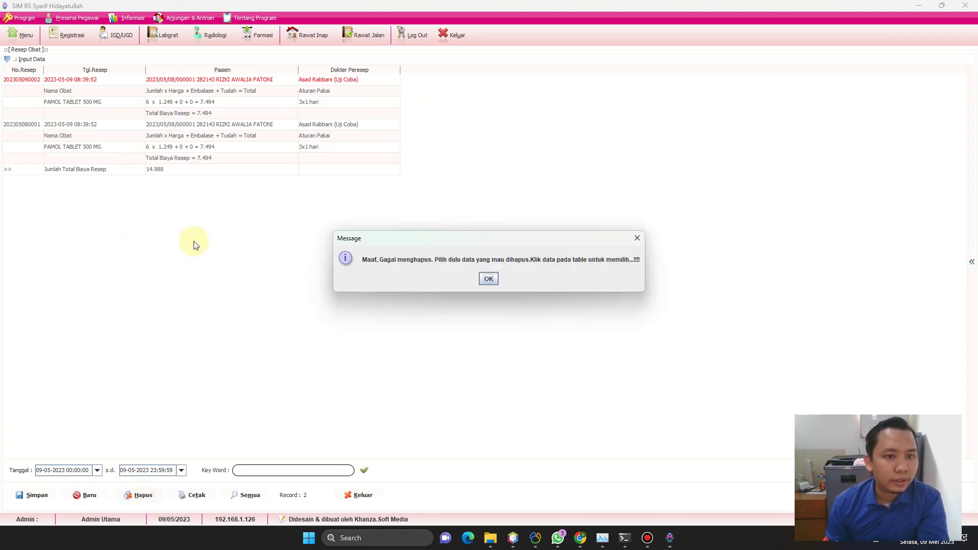
pyautogui.click(488, 278)
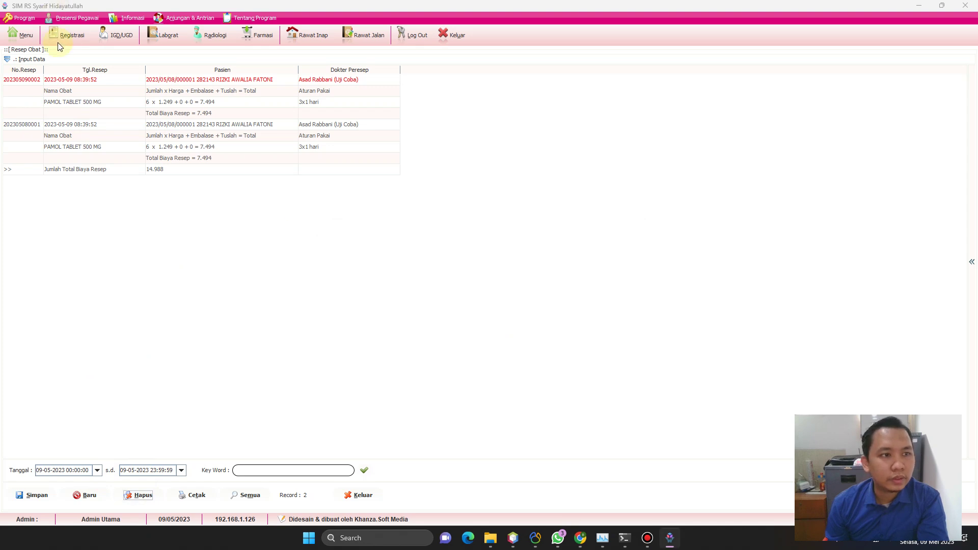
pyautogui.click(31, 59)
pyautogui.click(69, 145)
pyautogui.click(71, 136)
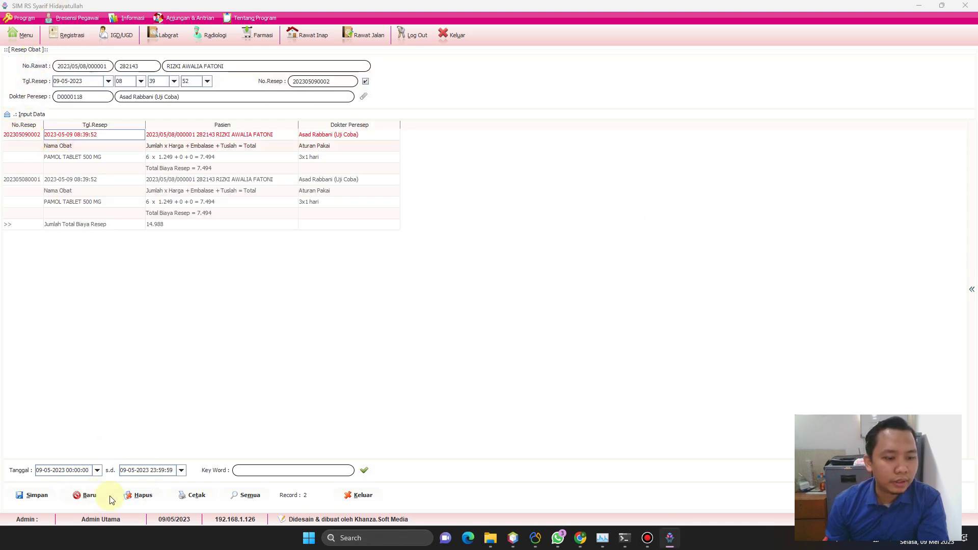
pyautogui.click(139, 495)
# Step: Print the remaining prescription's medicine usage rules in models 1, 2 and 3
pyautogui.click(21, 136)
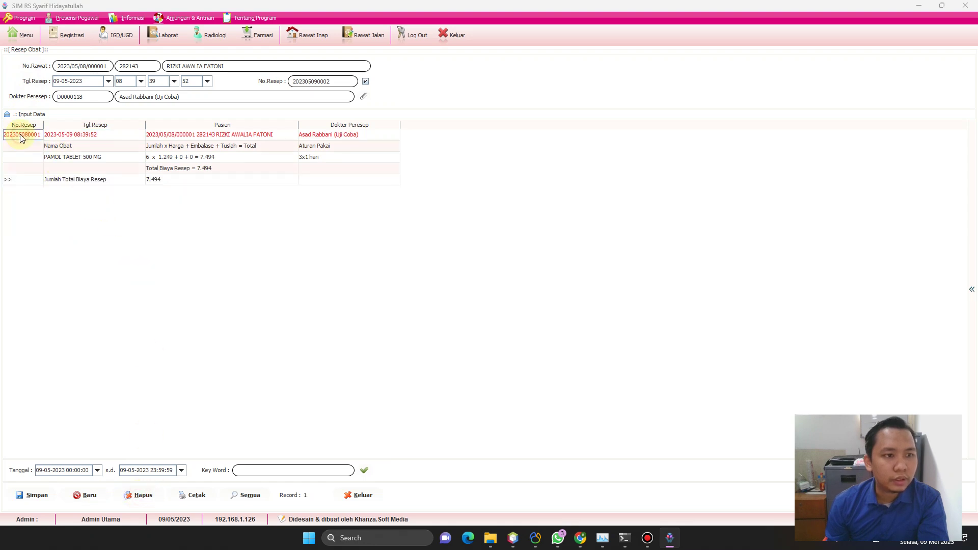
pyautogui.rightClick(21, 136)
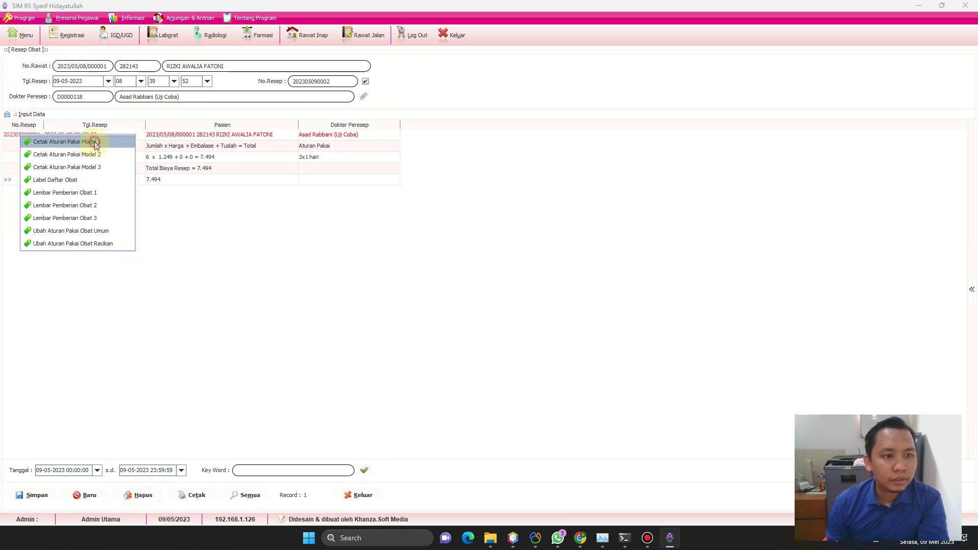
pyautogui.click(96, 142)
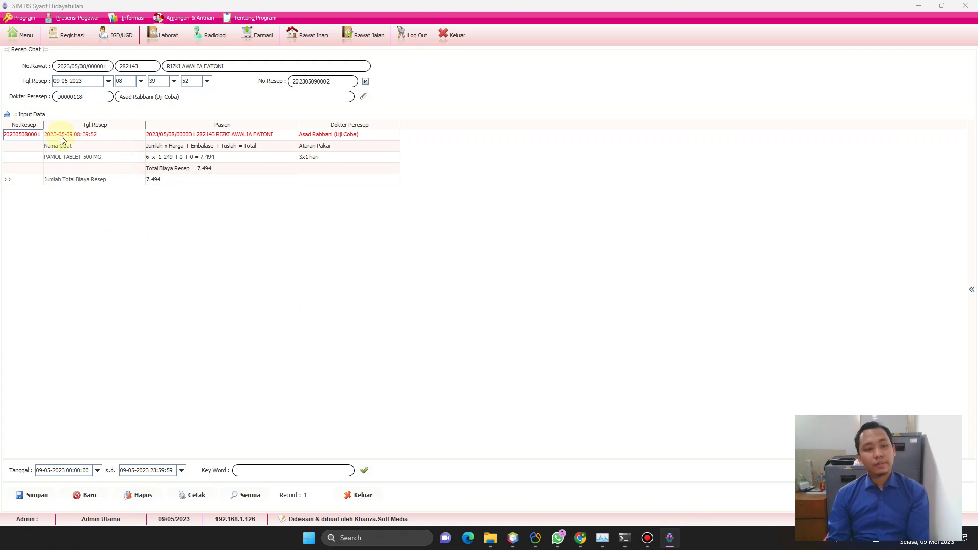
pyautogui.rightClick(34, 137)
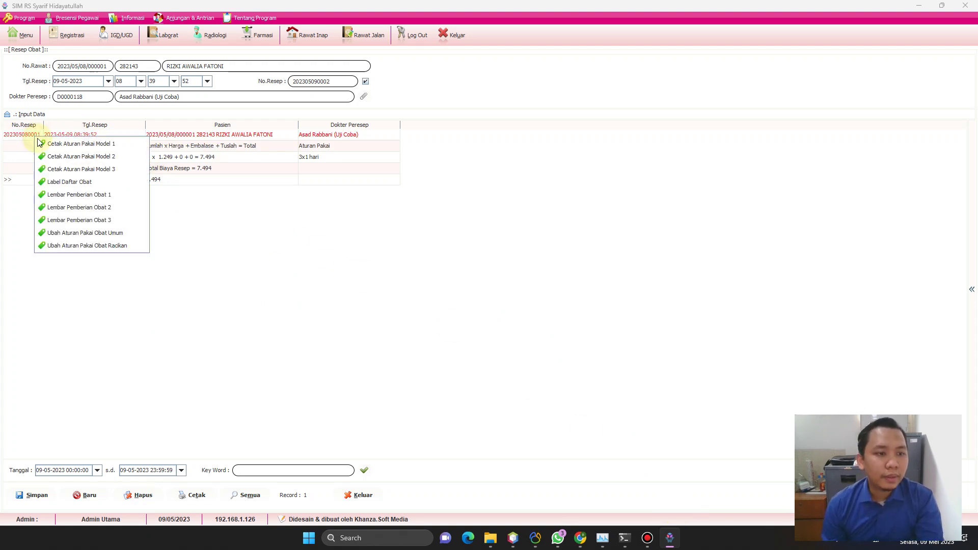
pyautogui.click(109, 158)
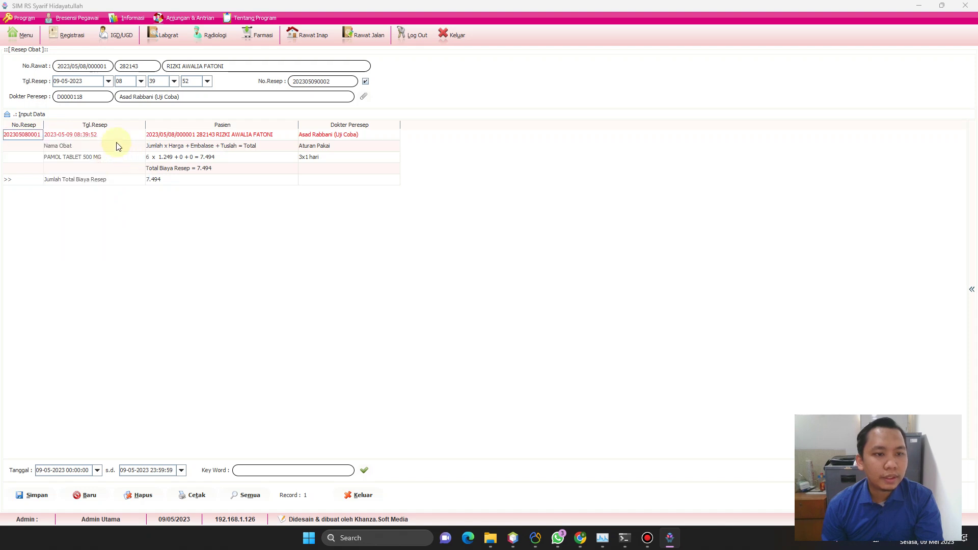
pyautogui.rightClick(29, 134)
pyautogui.click(72, 161)
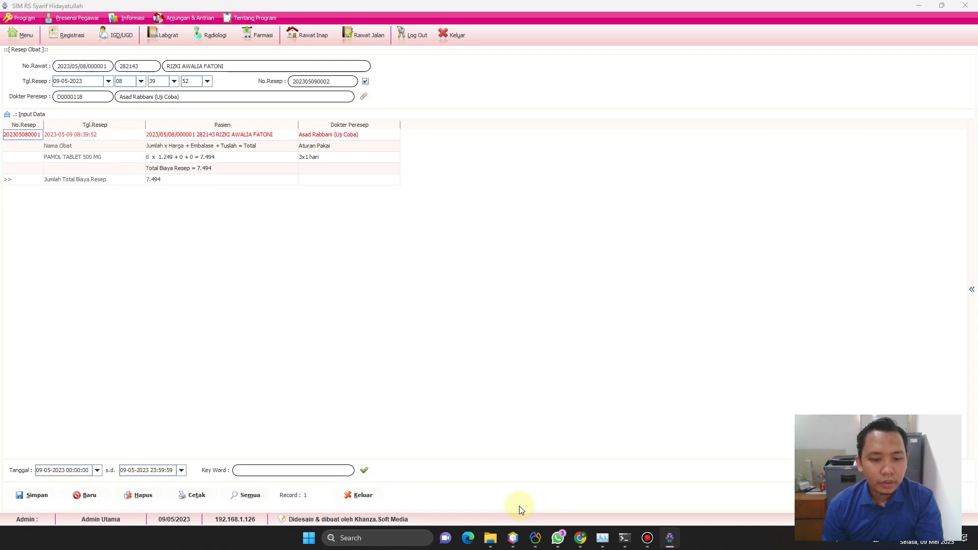
# Step: Open AnyDesk and connect to the first computer among the recent sessions
pyautogui.click(394, 542)
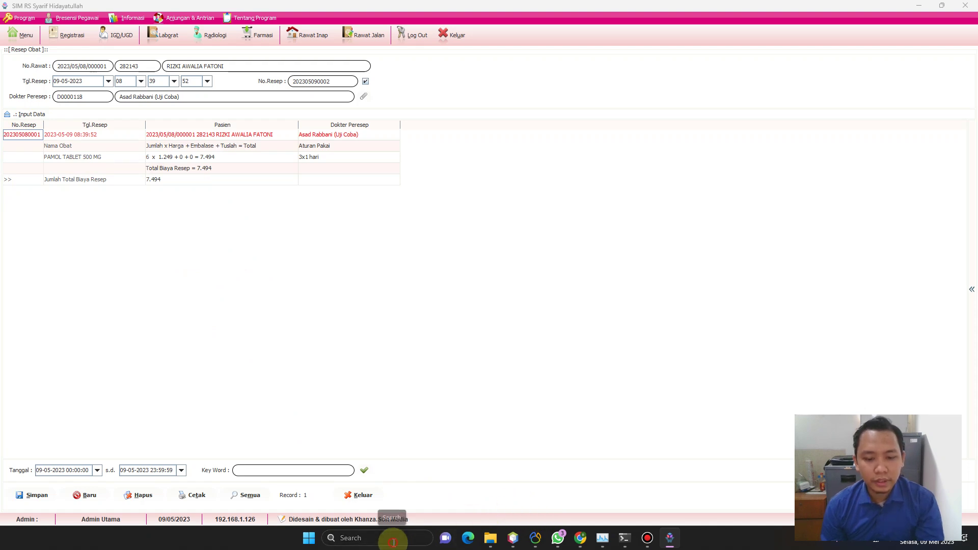
pyautogui.write('any')
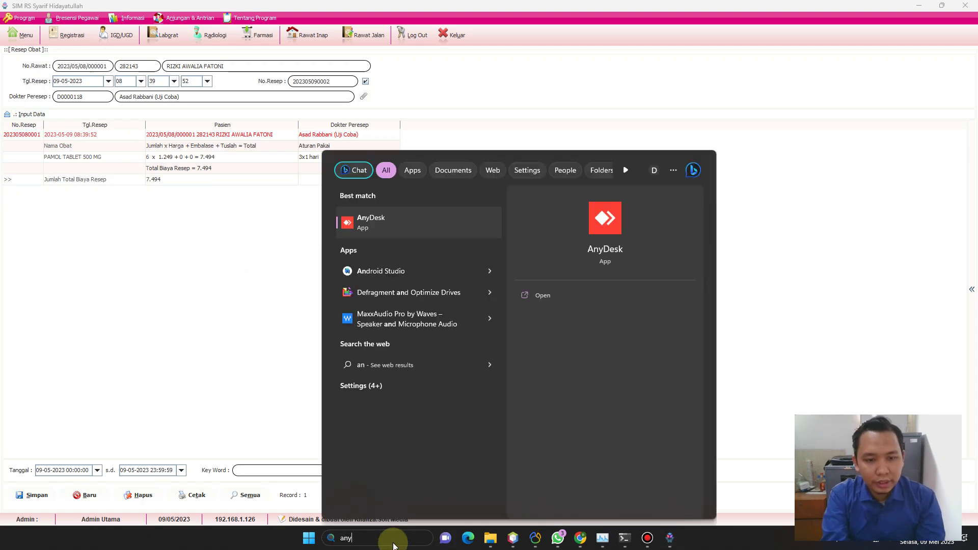
pyautogui.click(397, 220)
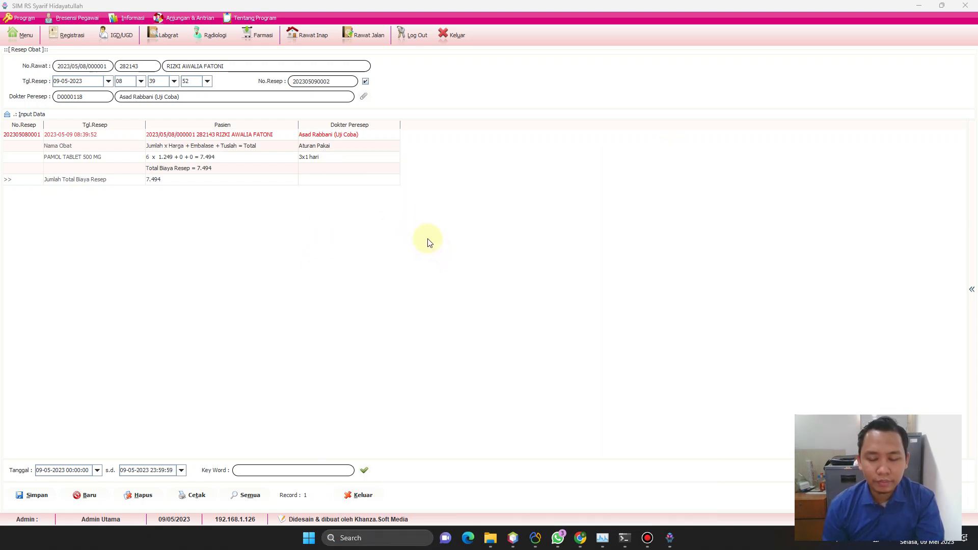
pyautogui.click(681, 540)
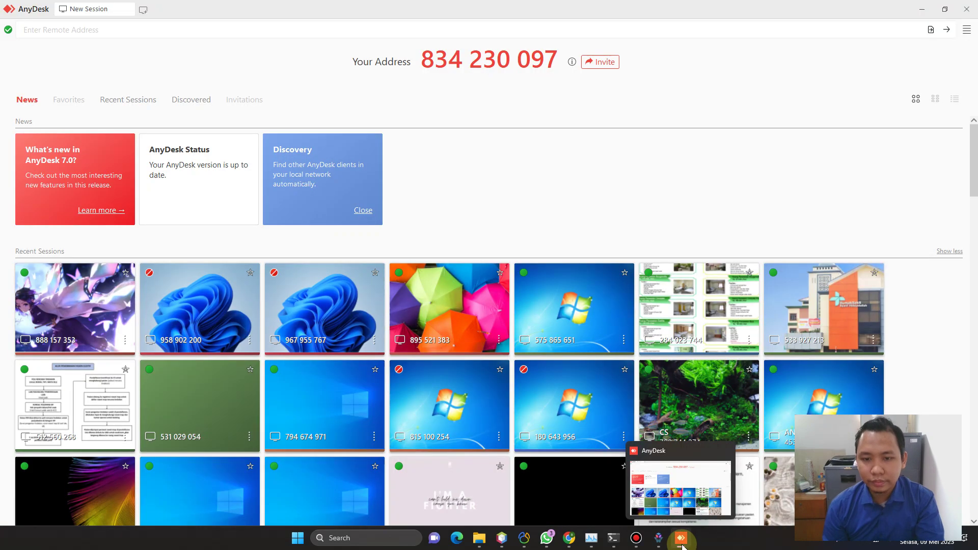
pyautogui.click(75, 314)
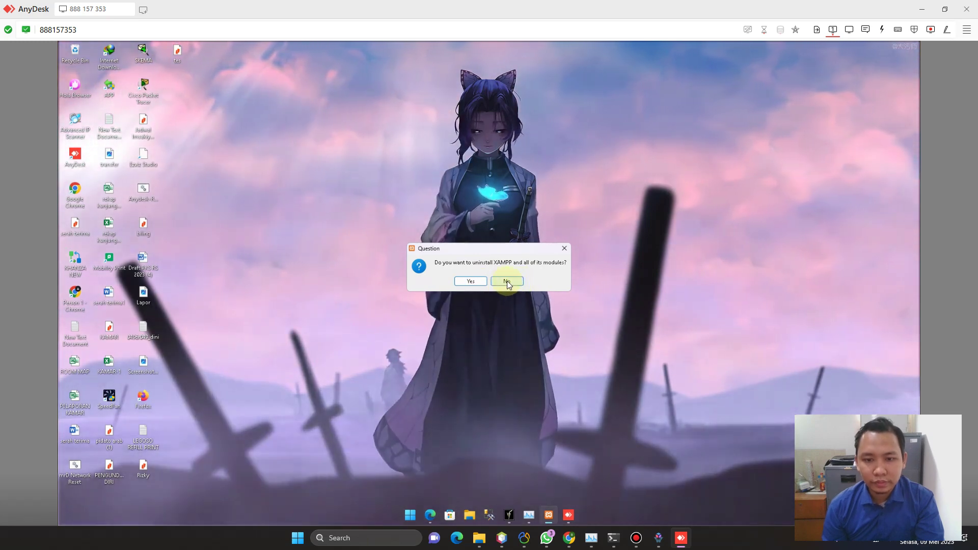
# Step: Confirm uninstalling XAMPP with all its modules, including the C:\xampp\htdocs folder, and minimize the uninstaller
pyautogui.click(470, 281)
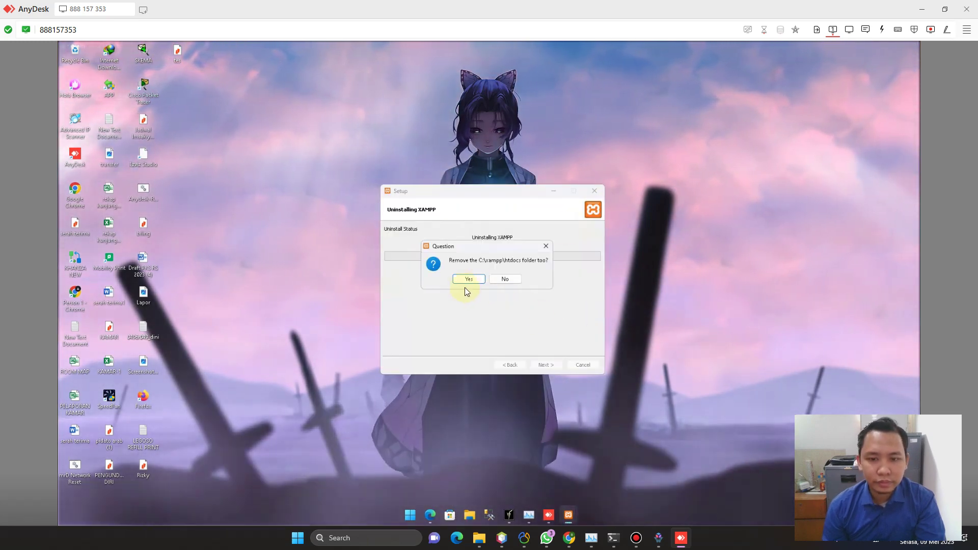
pyautogui.click(462, 280)
pyautogui.click(555, 192)
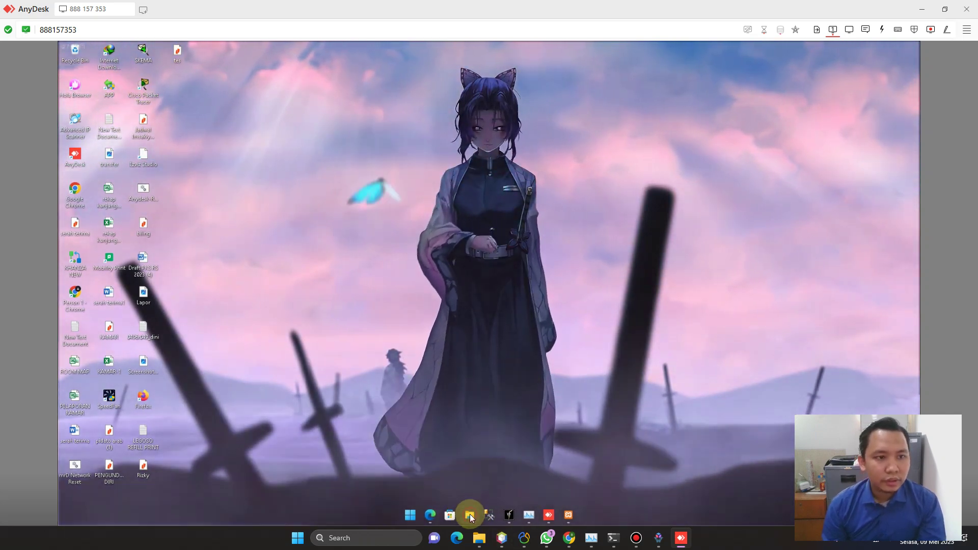
# Step: Open File Explorer on the remote computer, maximize it and go to the khanza bpjs folder on the C: drive
pyautogui.click(468, 515)
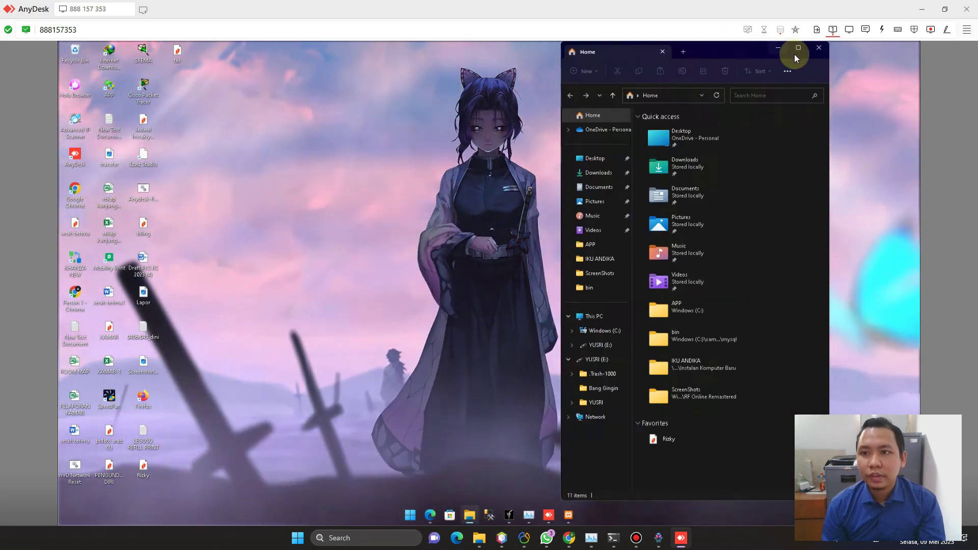
pyautogui.click(798, 49)
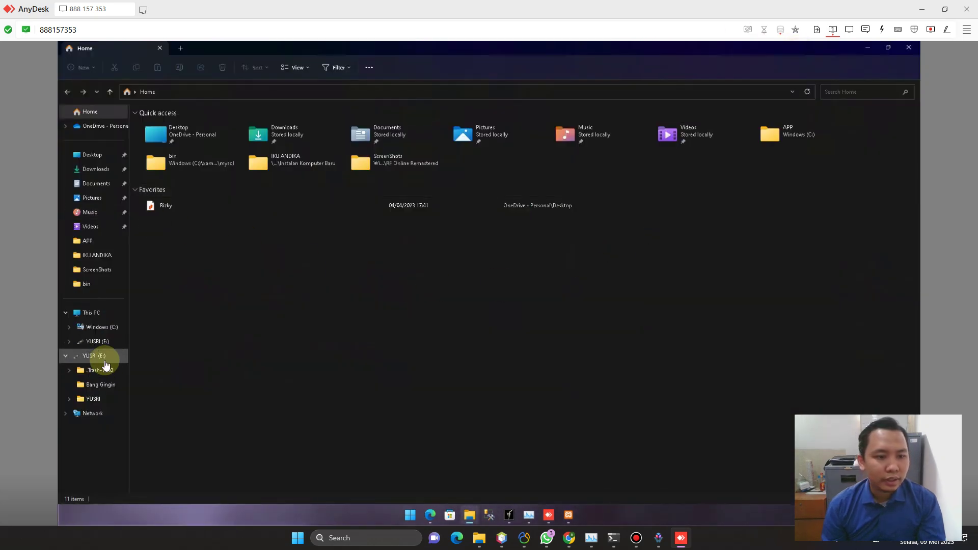
pyautogui.click(108, 343)
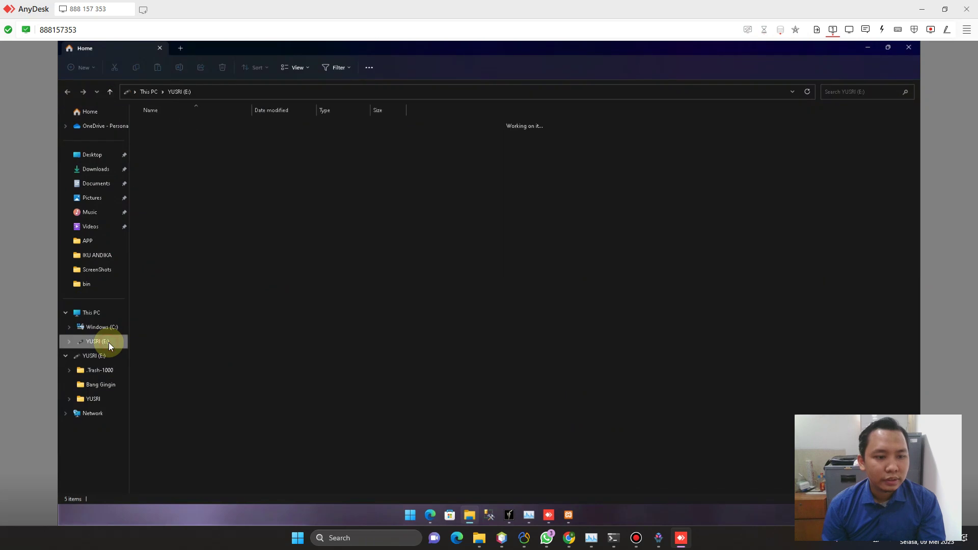
pyautogui.click(116, 334)
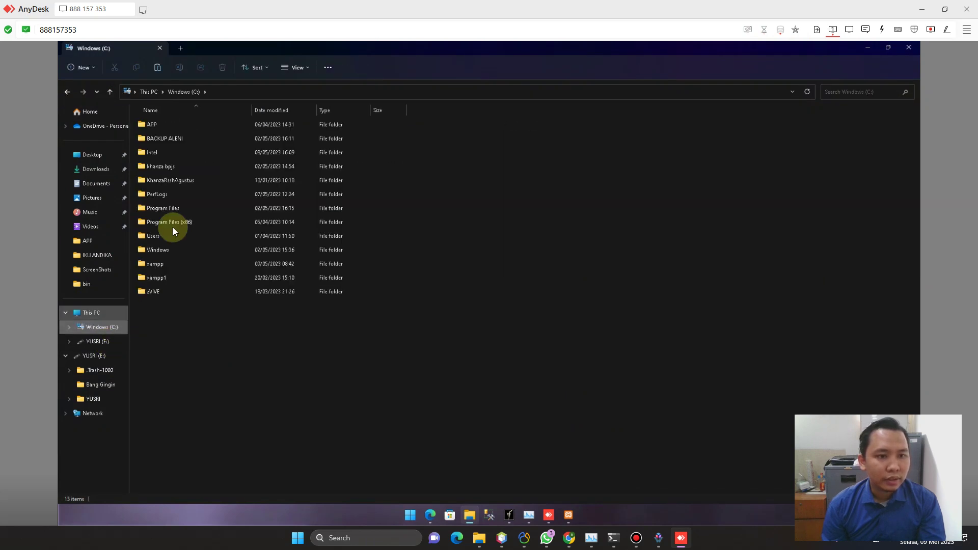
pyautogui.doubleClick(182, 168)
# Step: Look through the khanza bpjs folder and check the files in its setting subfolder, then return to the parent folder
pyautogui.scroll(-1, 207, 357)
pyautogui.write('sik_')
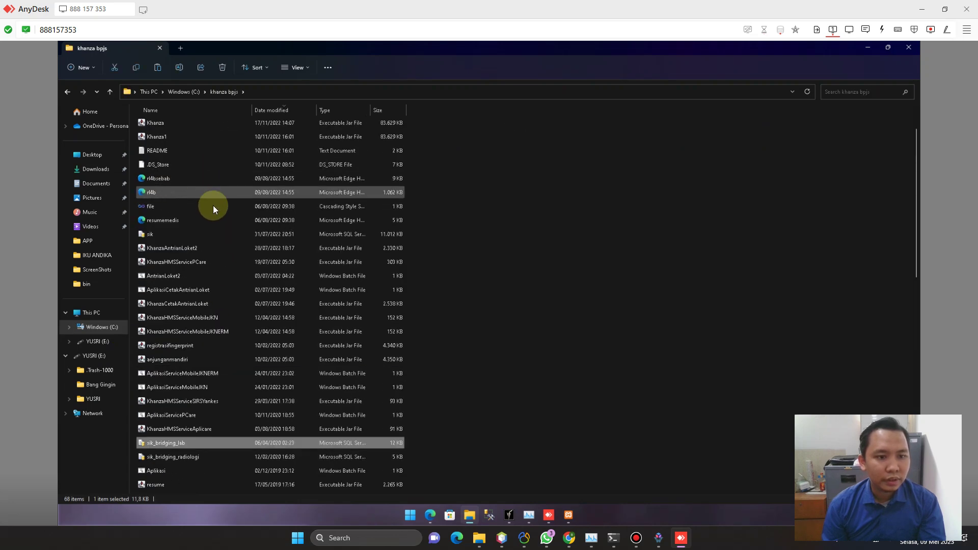
pyautogui.scroll(-12, 213, 203)
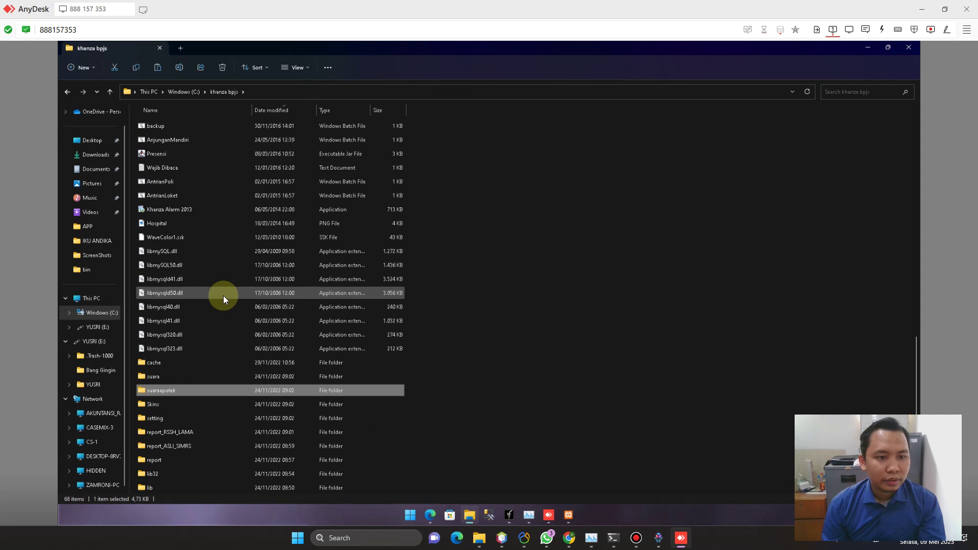
pyautogui.doubleClick(163, 421)
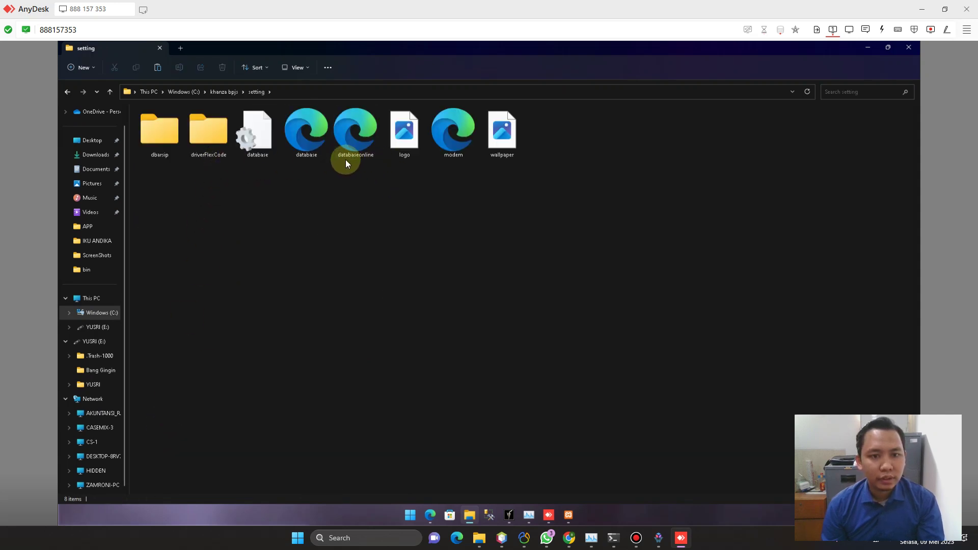
pyautogui.click(67, 92)
# Step: Launch the Aplikasi batch file from khanza bpjs and log in with the admin ID and password
pyautogui.scroll(4, 204, 278)
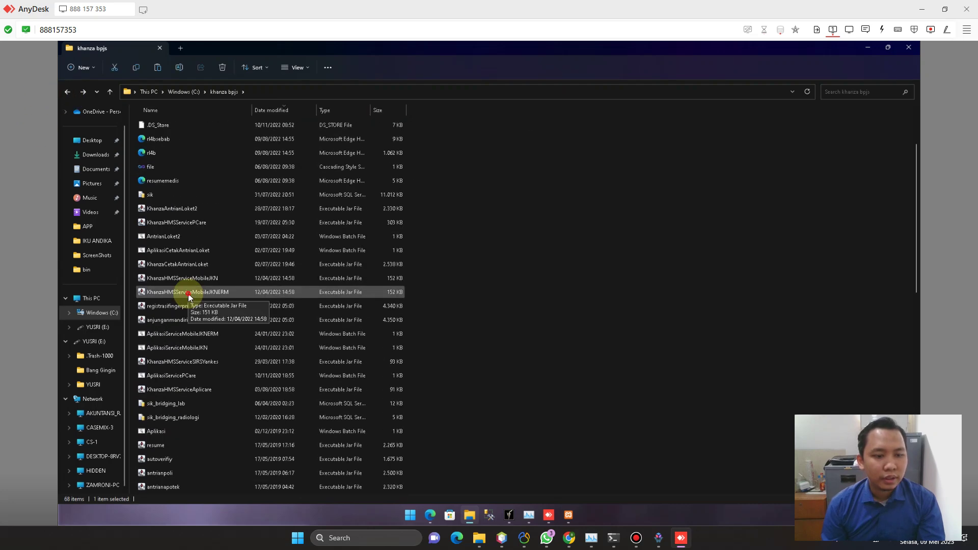
pyautogui.click(189, 320)
pyautogui.scroll(-1, 200, 382)
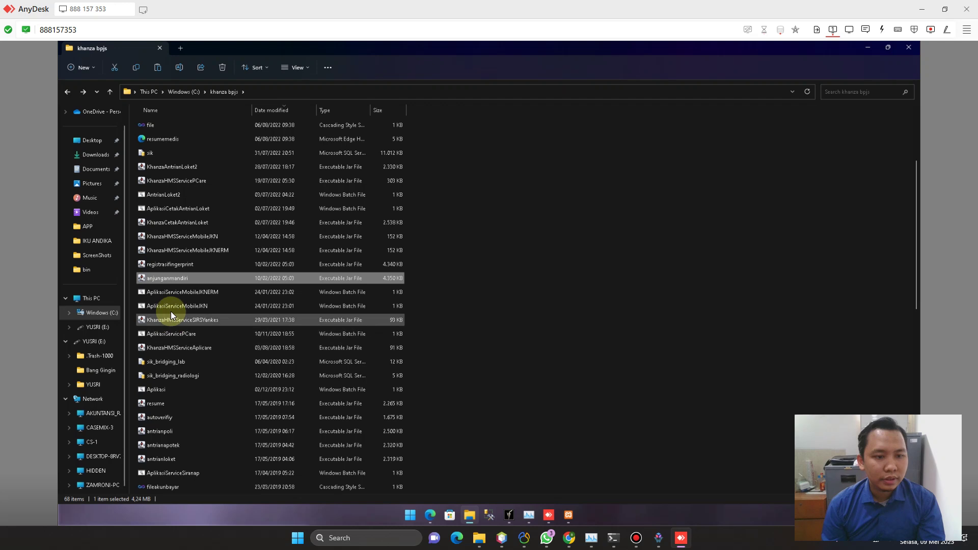
pyautogui.doubleClick(165, 390)
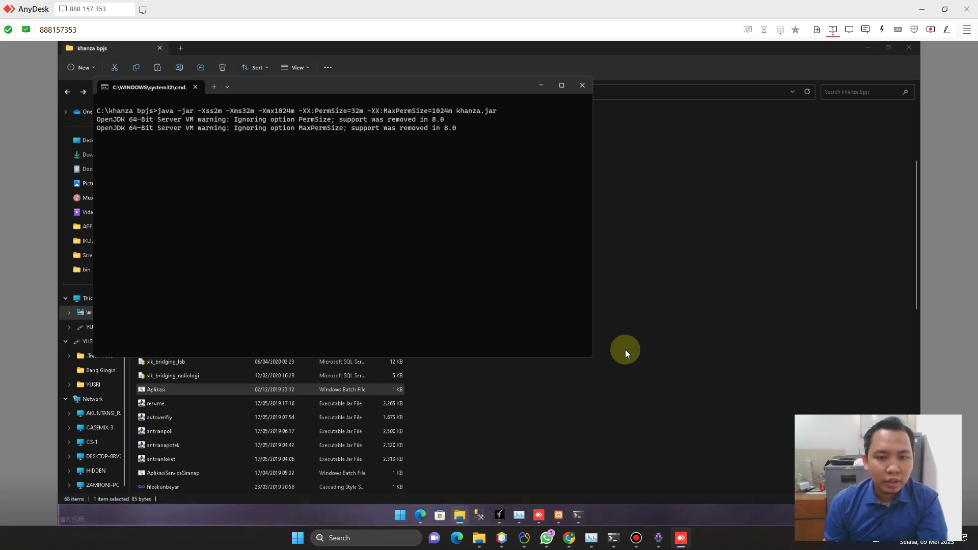
pyautogui.click(648, 349)
pyautogui.click(870, 48)
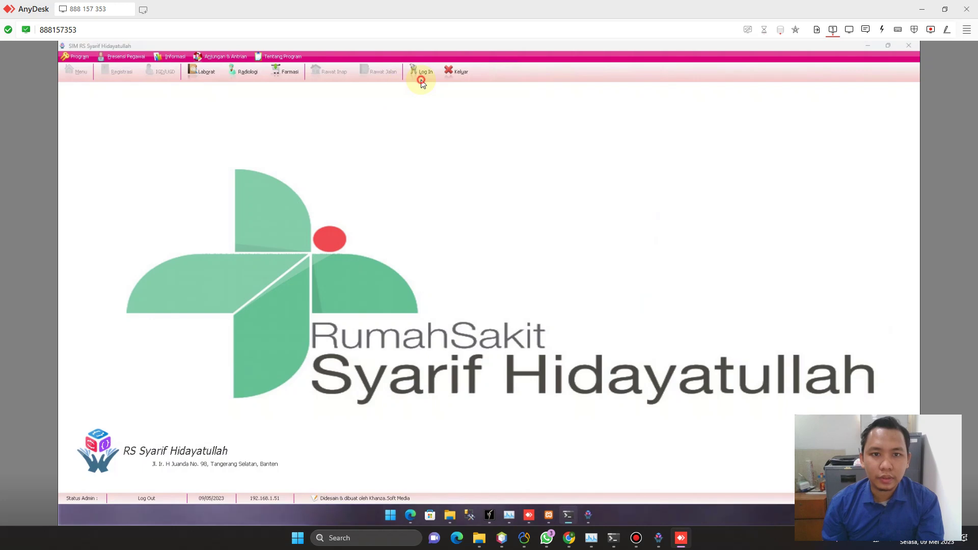
pyautogui.click(421, 81)
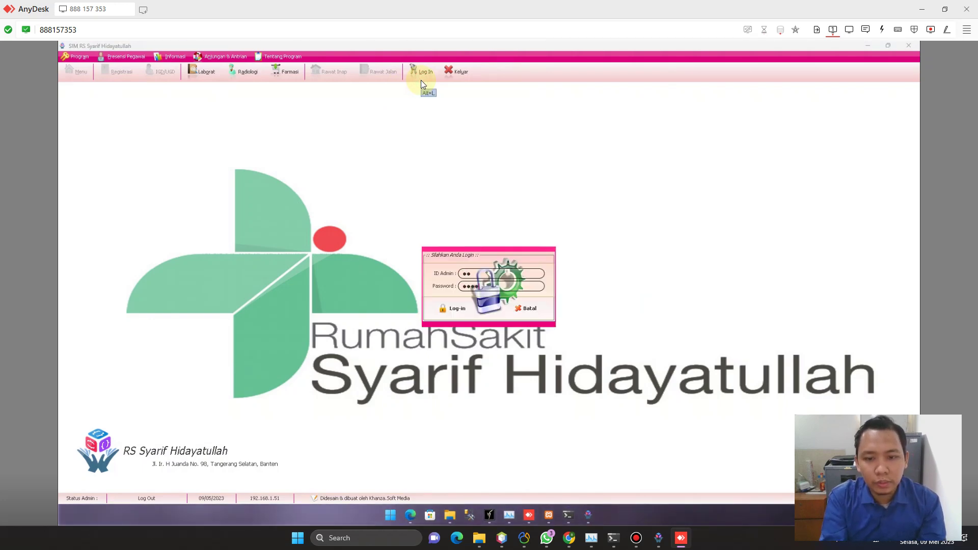
pyautogui.press('Return')
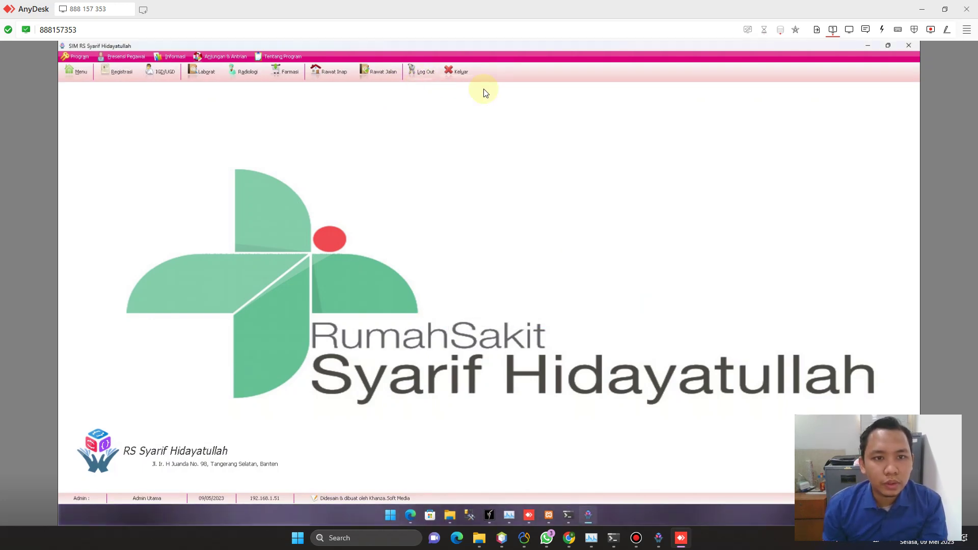
# Step: Check the Rawat Jalan patient list and the doctors' outpatient prescription data, then close the hospital application
pyautogui.click(384, 72)
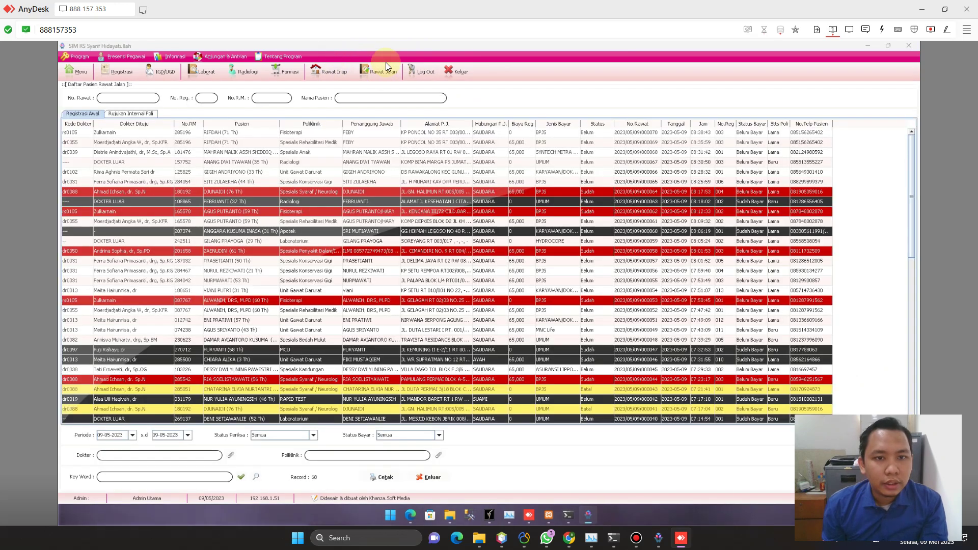
pyautogui.click(296, 71)
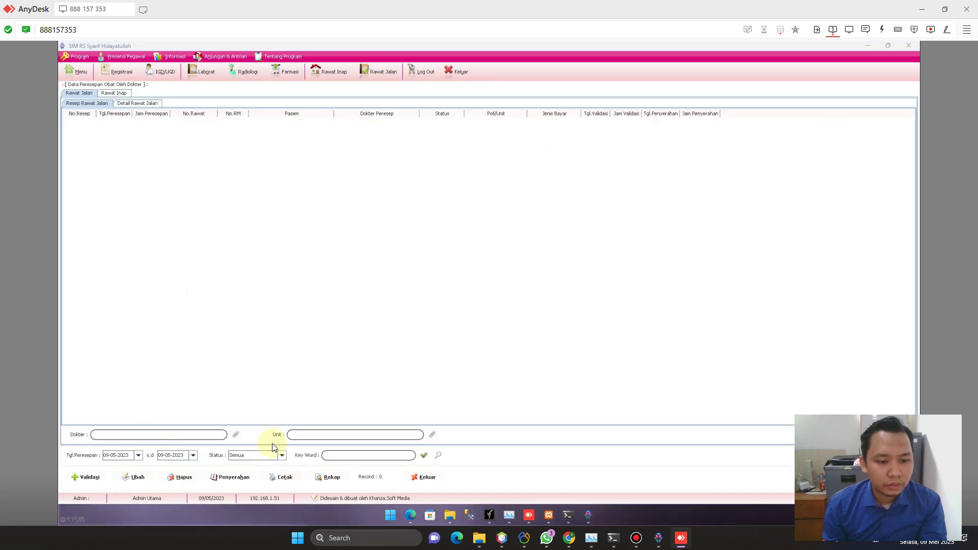
pyautogui.click(384, 72)
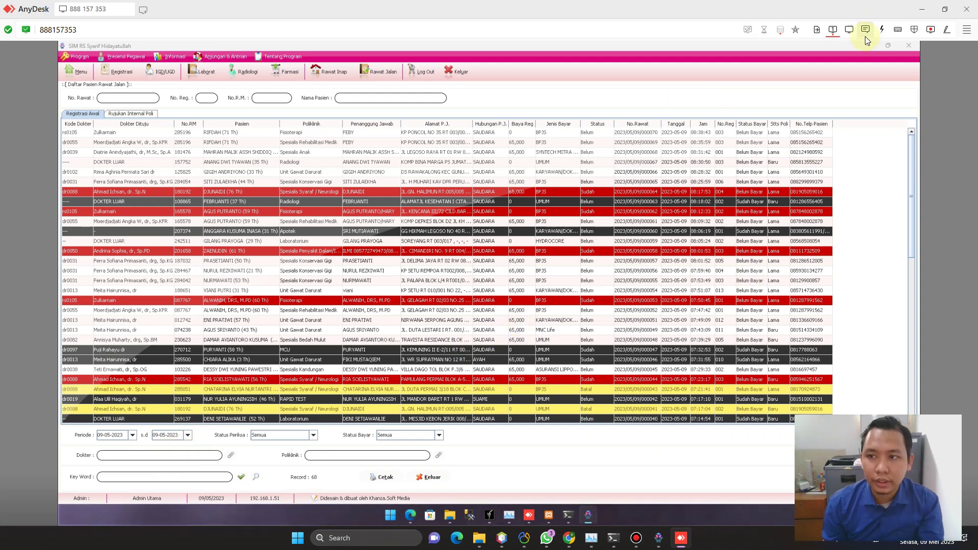
pyautogui.click(909, 45)
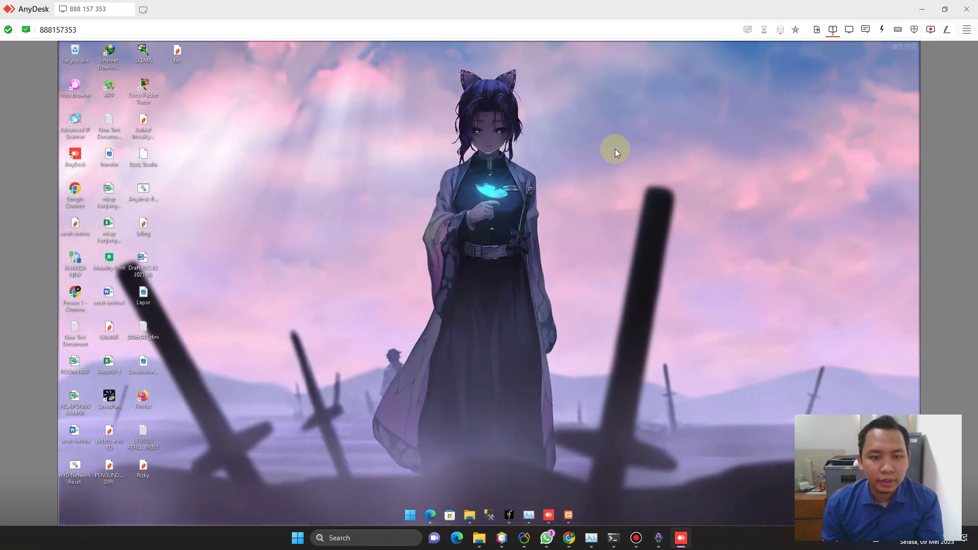
# Step: Open the network share \\192.168.1.126 through Run and enter its Instalan Komputer Baru folder
pyautogui.press('super+r')
pyautogui.press('Down')
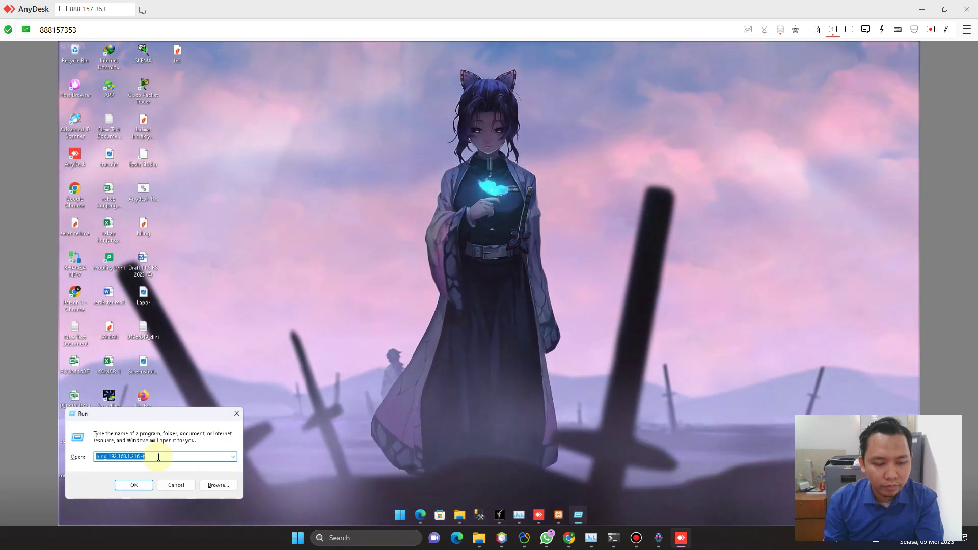
pyautogui.press('Down')
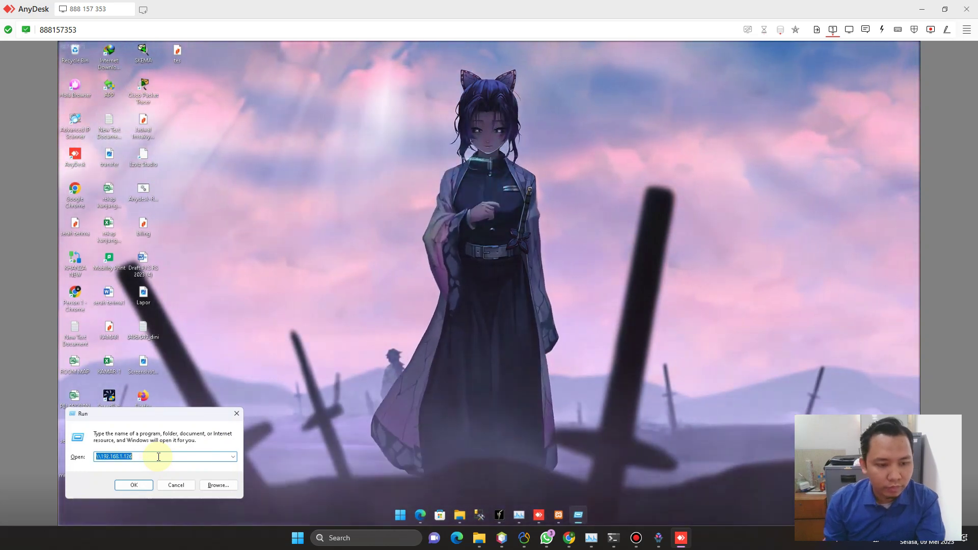
pyautogui.press('Return')
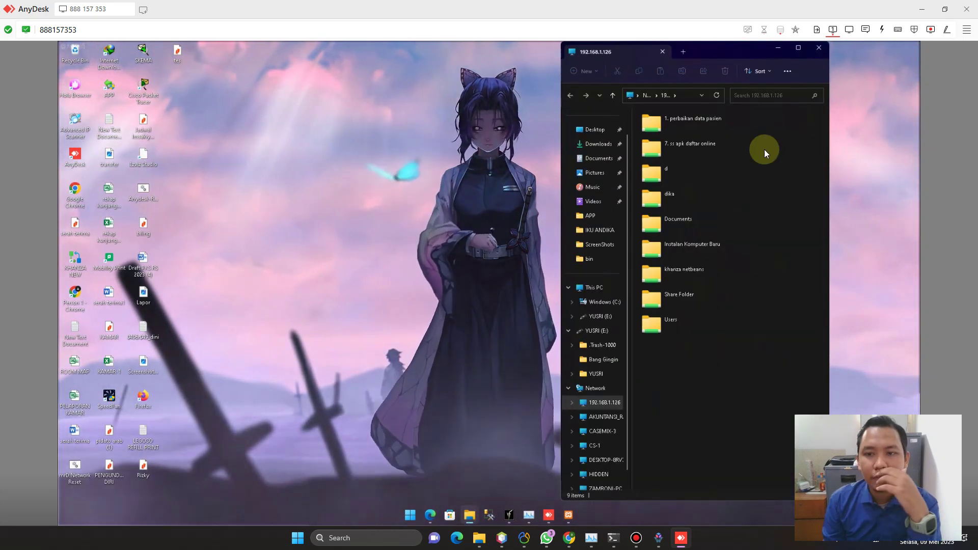
pyautogui.click(693, 248)
pyautogui.doubleClick(693, 248)
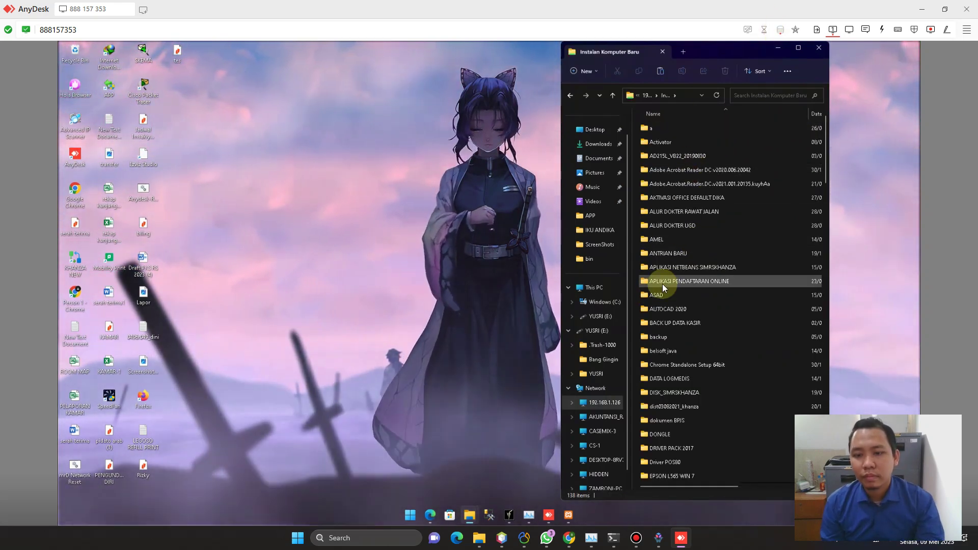
# Step: Copy the database XML file from the setting folder inside the shared khanza bpjs 2 folder
pyautogui.click(659, 268)
pyautogui.press('k')
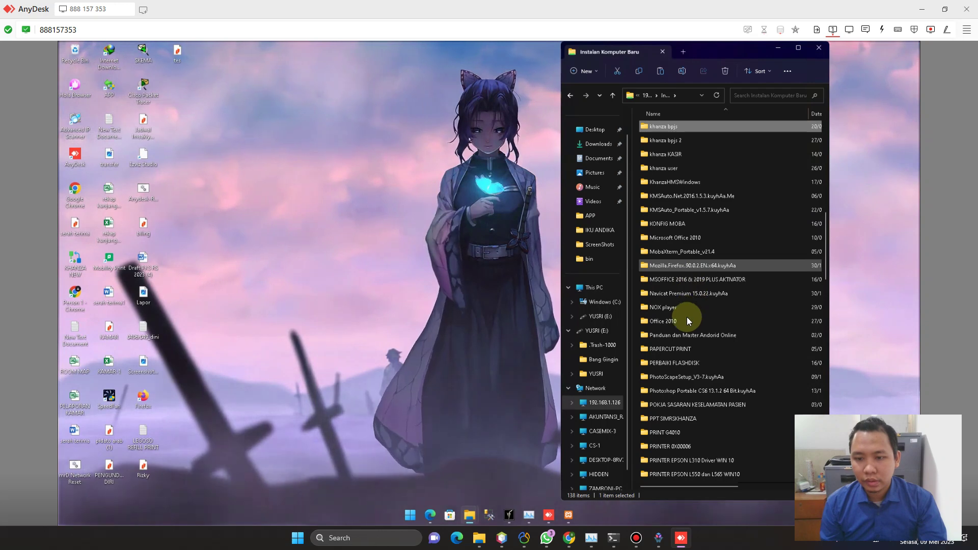
pyautogui.doubleClick(668, 134)
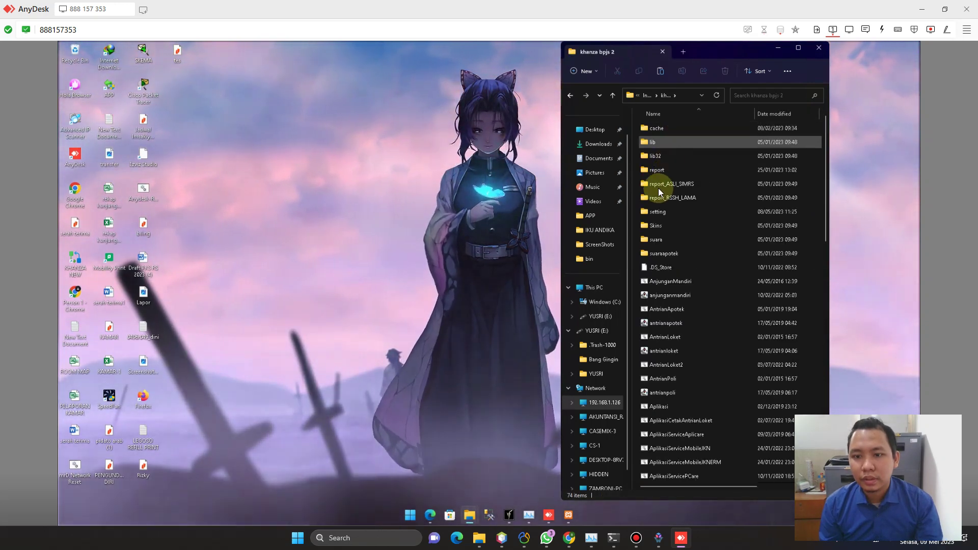
pyautogui.doubleClick(663, 210)
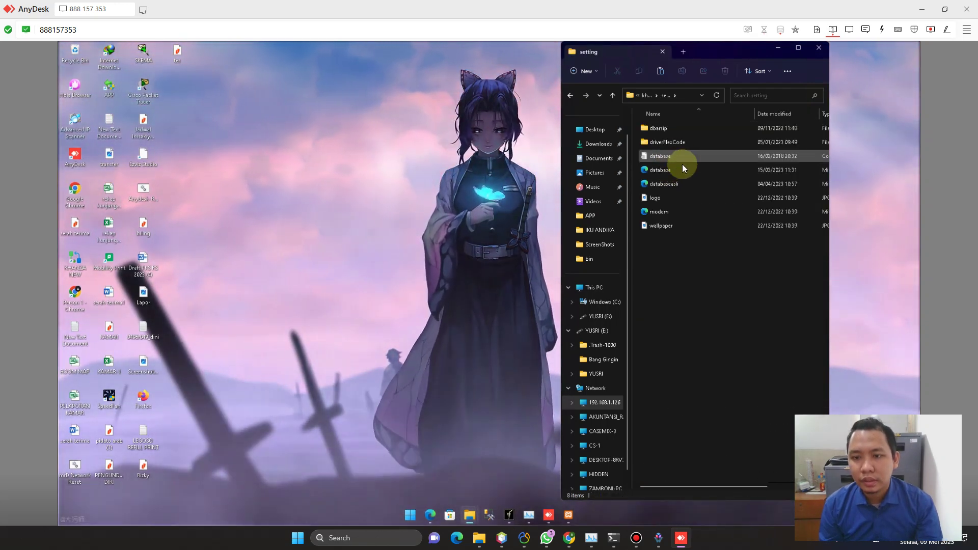
pyautogui.click(676, 174)
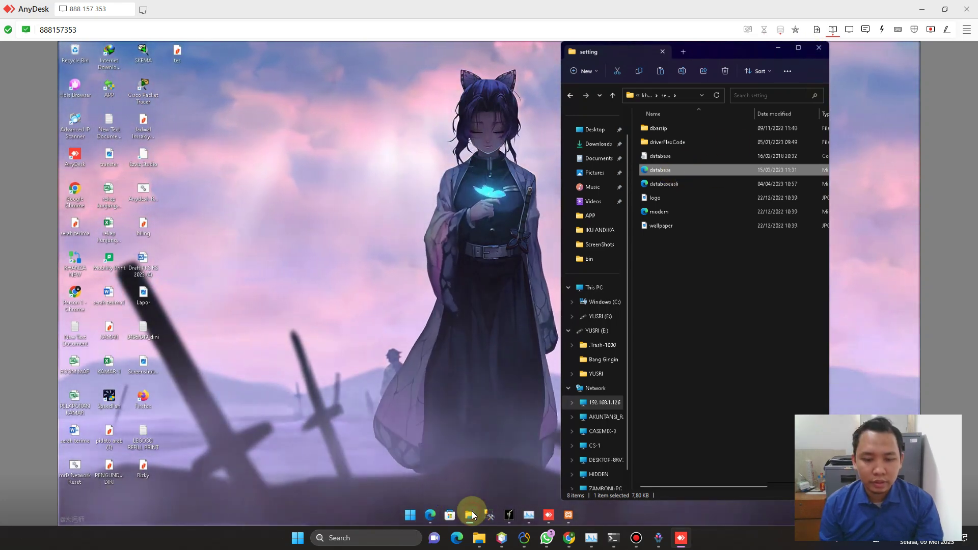
# Step: Paste the copied database.xml into C:\khanza bpjs\setting, replacing the existing file
pyautogui.moveTo(472, 511)
pyautogui.click(439, 459)
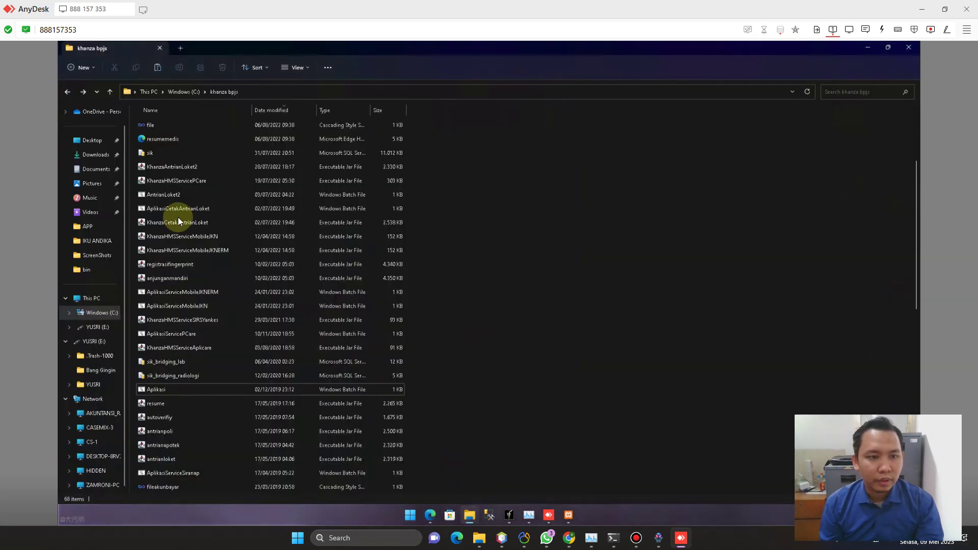
pyautogui.scroll(3, 199, 214)
pyautogui.write('sik_')
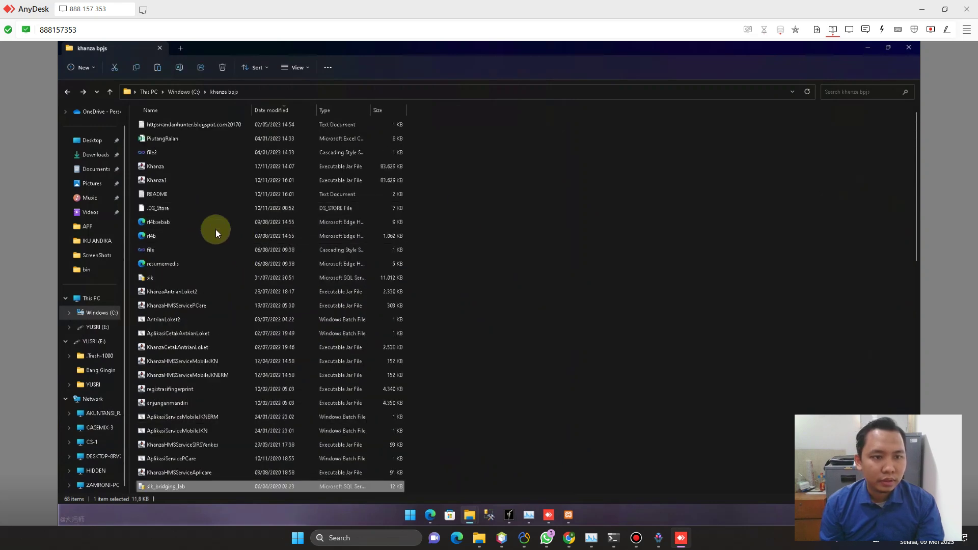
pyautogui.scroll(-8, 906, 367)
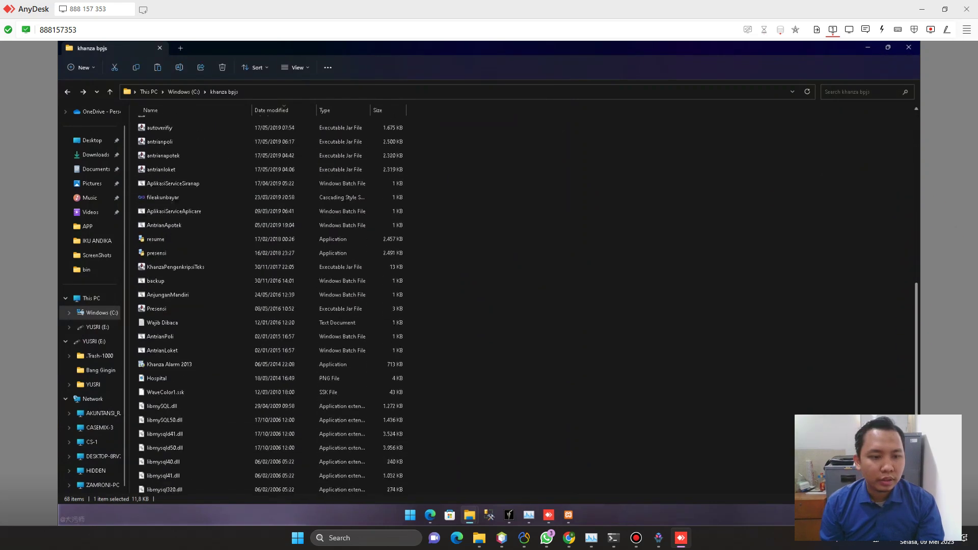
pyautogui.scroll(8, 620, 472)
pyautogui.moveTo(915, 231); pyautogui.dragTo(916, 458)
pyautogui.doubleClick(180, 419)
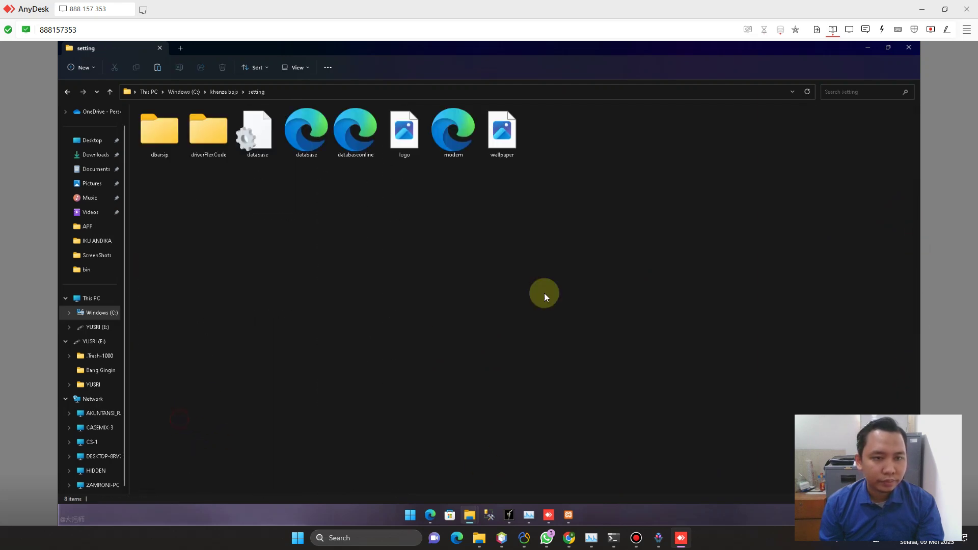
pyautogui.hotkey('ctrl', 'v')
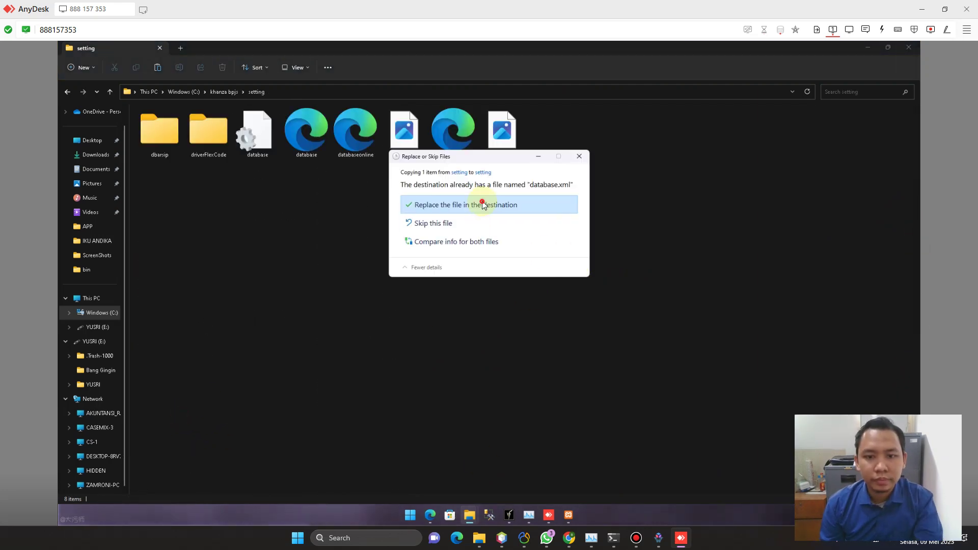
pyautogui.click(484, 203)
# Step: Return to the khanza bpjs folder and launch the Aplikasi batch file again
pyautogui.click(67, 93)
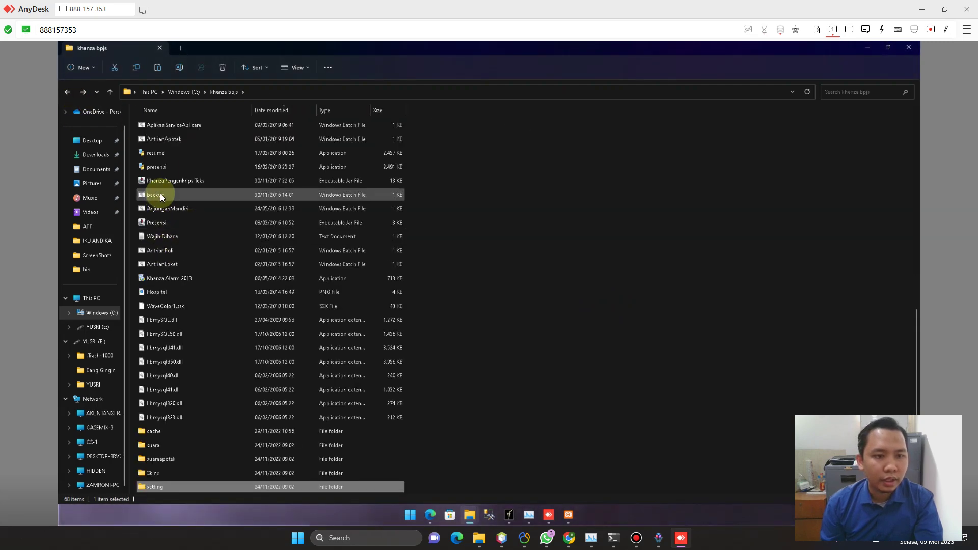
pyautogui.scroll(4, 160, 193)
pyautogui.press('Down')
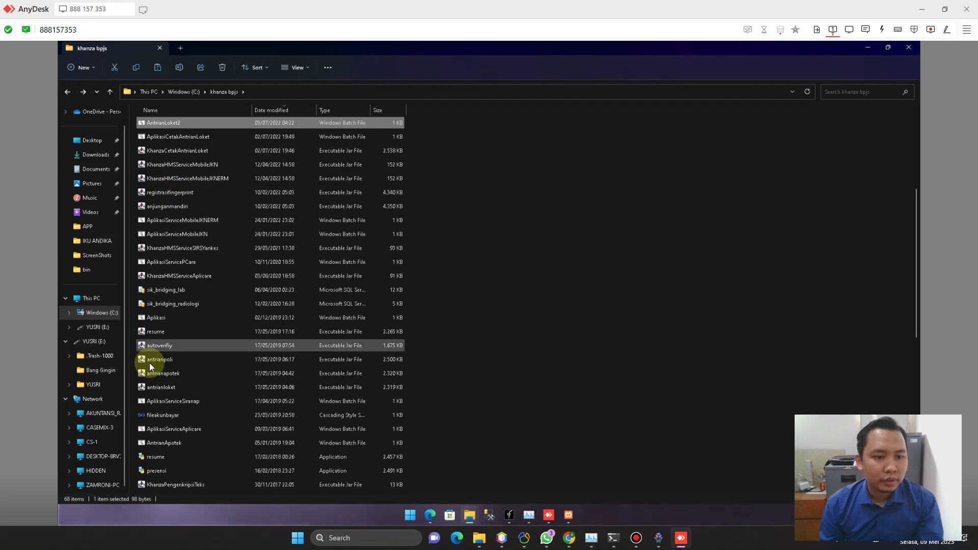
pyautogui.doubleClick(160, 319)
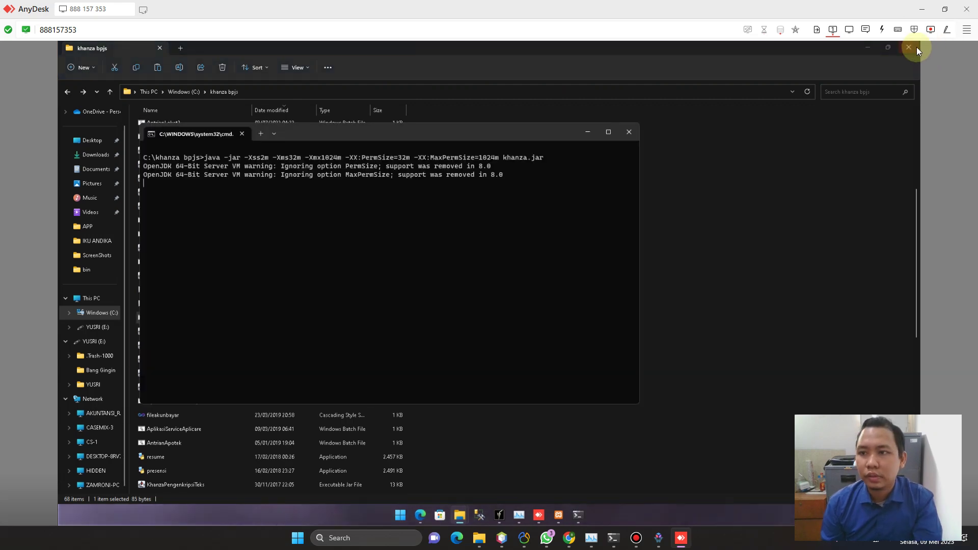
# Step: Clear away the file windows and log in to the hospital application with the admin ID and password
pyautogui.click(913, 49)
pyautogui.click(821, 48)
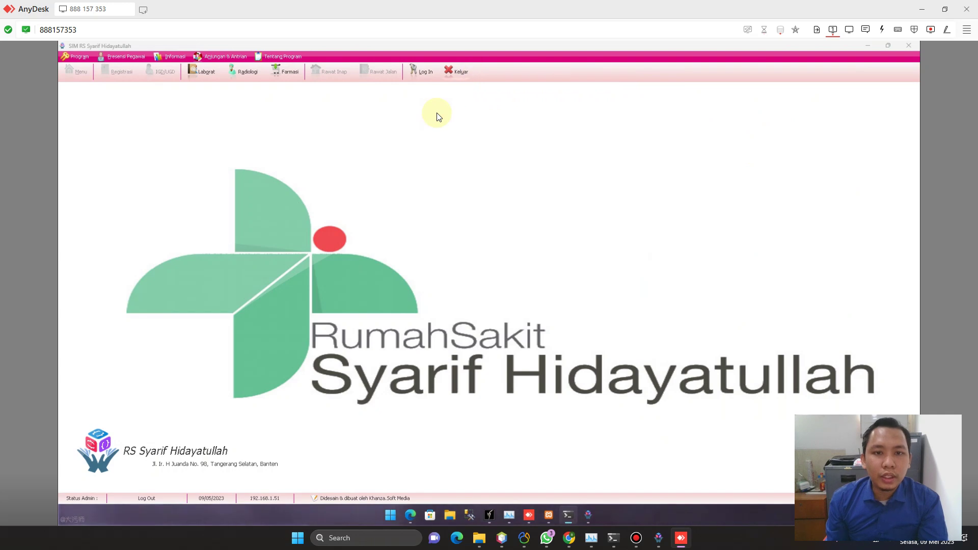
pyautogui.click(421, 70)
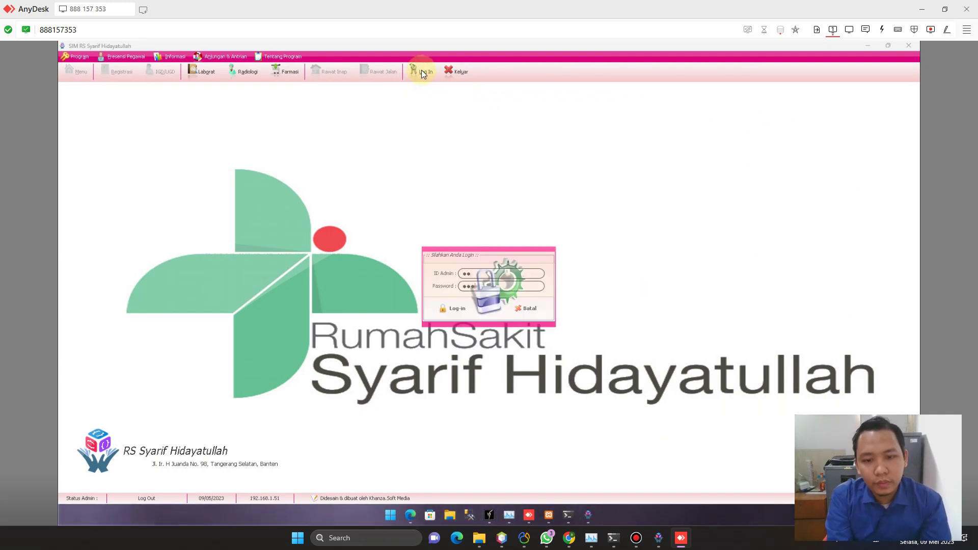
pyautogui.press('Return')
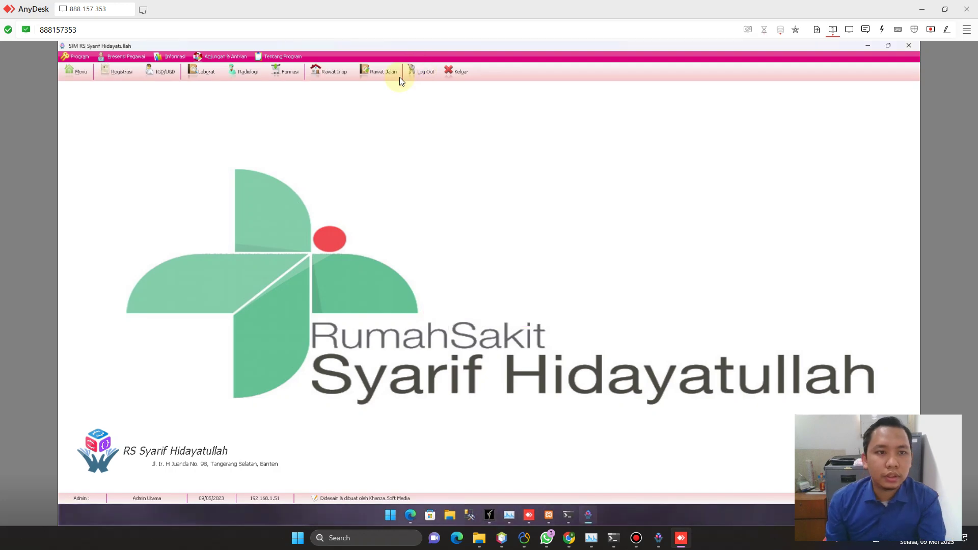
# Step: Open the pharmacy's Daftar Resep Dokter and filter the outpatient prescriptions from 08-05-2023 to 08-05-2023
pyautogui.click(286, 71)
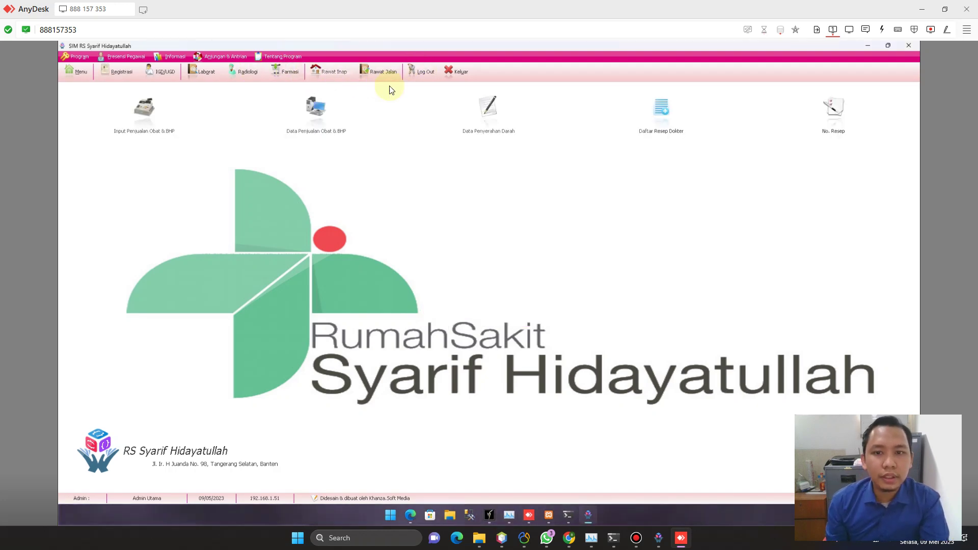
pyautogui.click(664, 120)
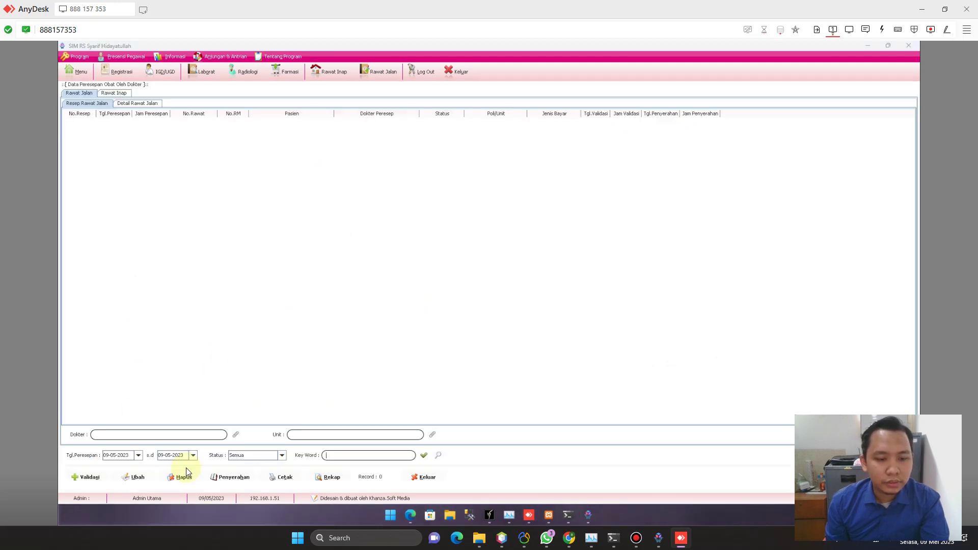
pyautogui.click(138, 455)
pyautogui.click(129, 381)
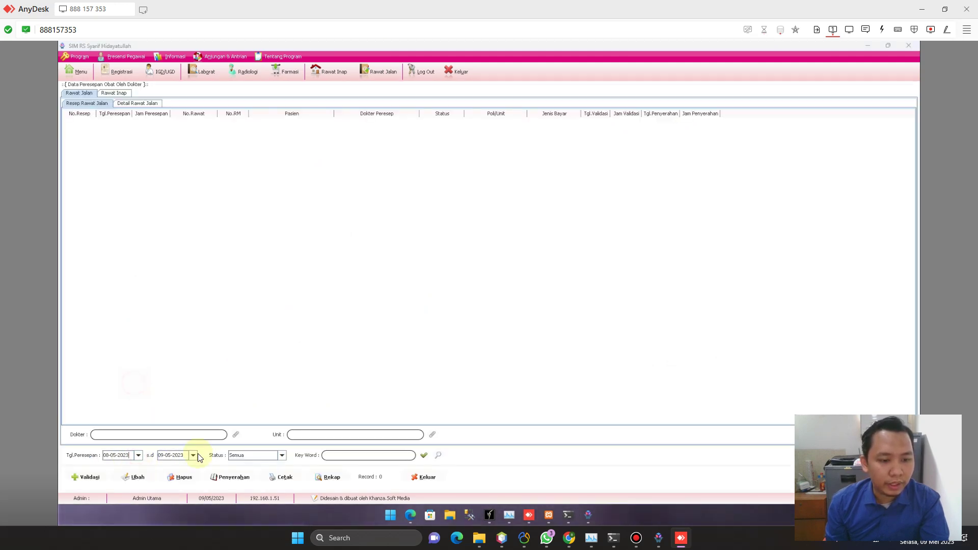
pyautogui.click(193, 455)
pyautogui.click(183, 382)
pyautogui.click(423, 455)
# Step: Try to edit the listed outpatient prescription, and leave the doctor prescription list
pyautogui.click(79, 122)
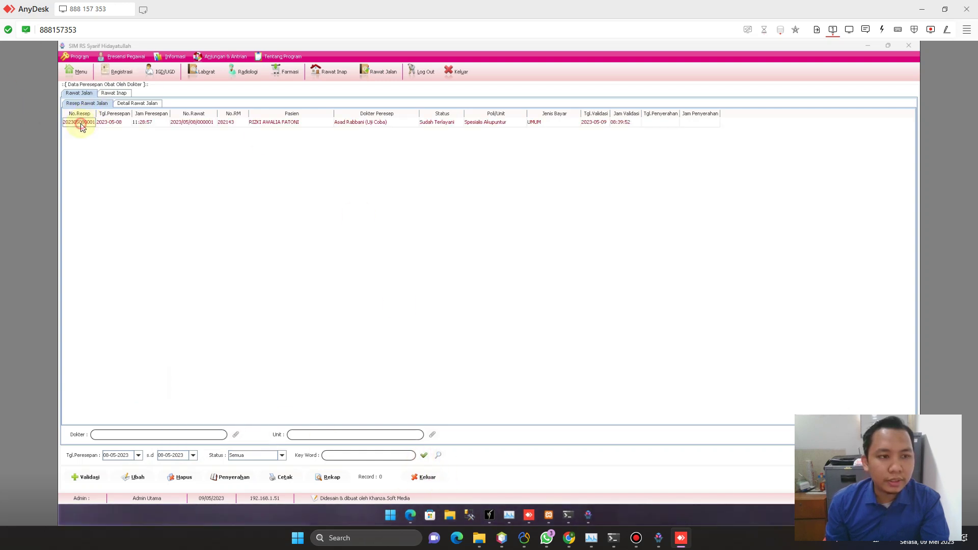
pyautogui.click(136, 477)
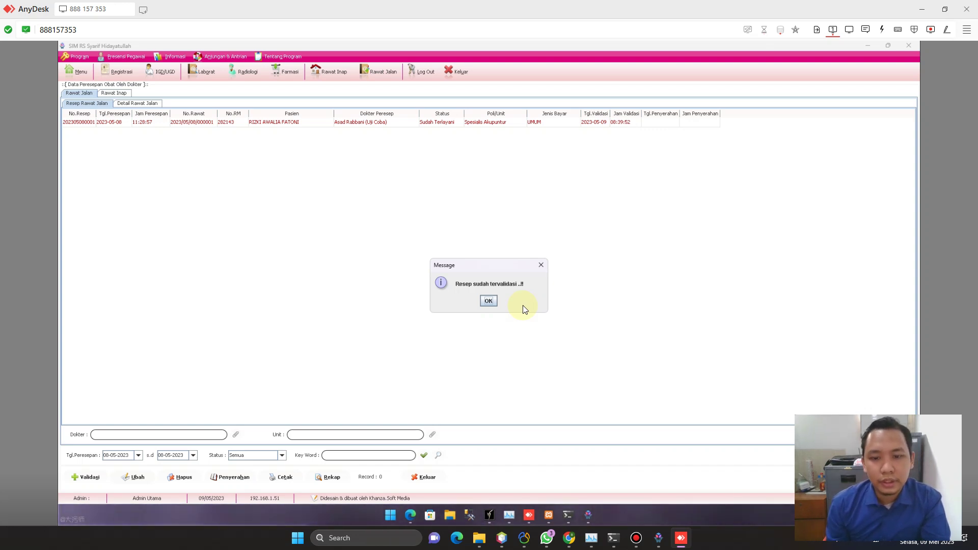
pyautogui.click(488, 301)
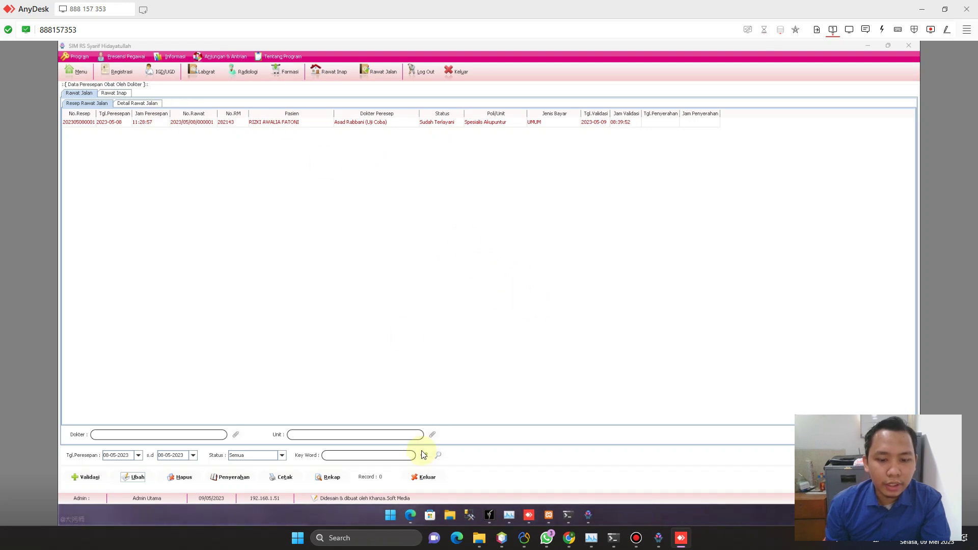
pyautogui.click(427, 477)
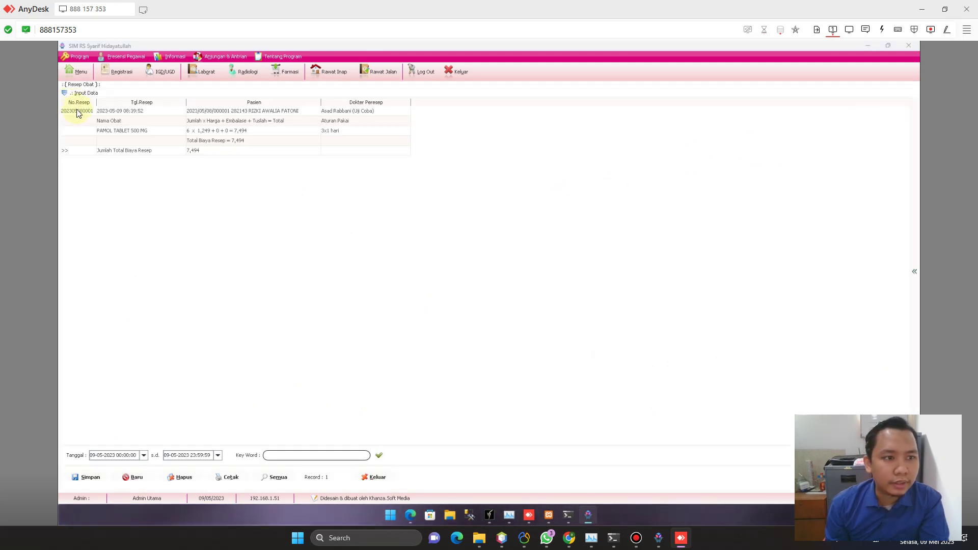
# Step: In the Resep Obat records, preview the prescription's usage-rule label in Model 1, Model 2 and Model 3, closing each preview
pyautogui.rightClick(78, 111)
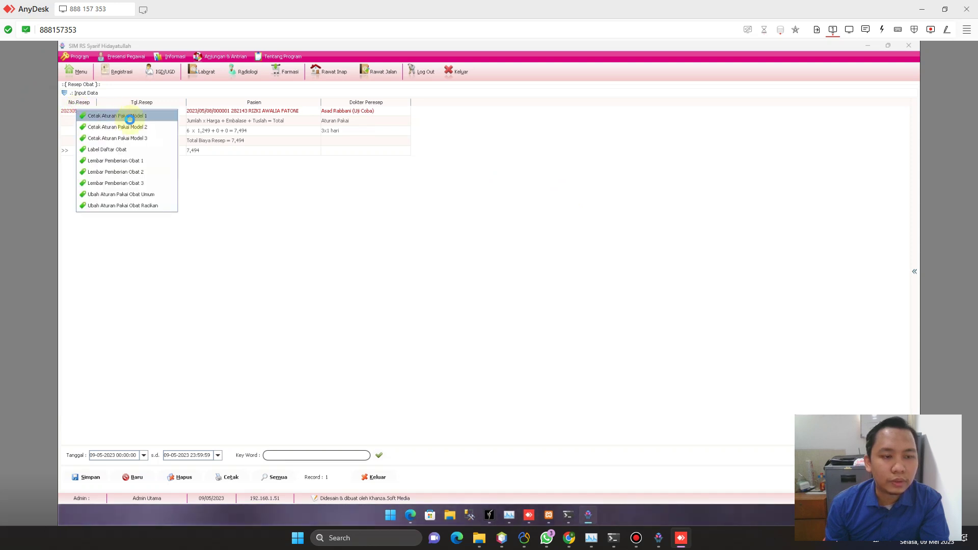
pyautogui.click(124, 125)
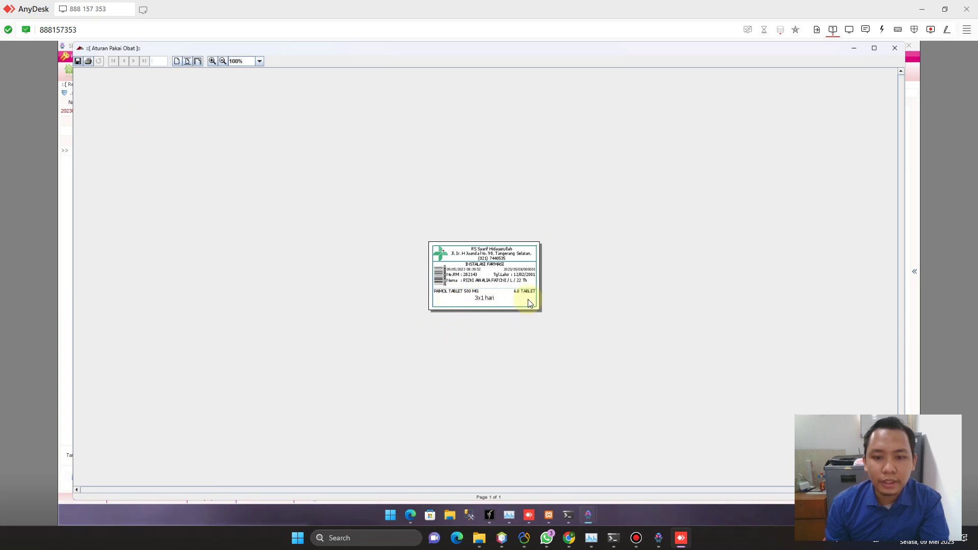
pyautogui.click(895, 51)
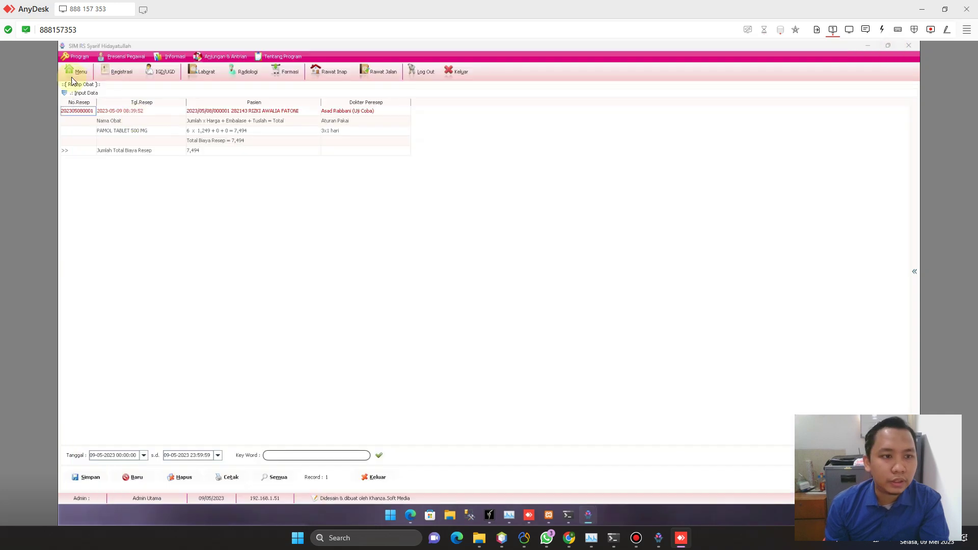
pyautogui.rightClick(98, 113)
pyautogui.click(148, 128)
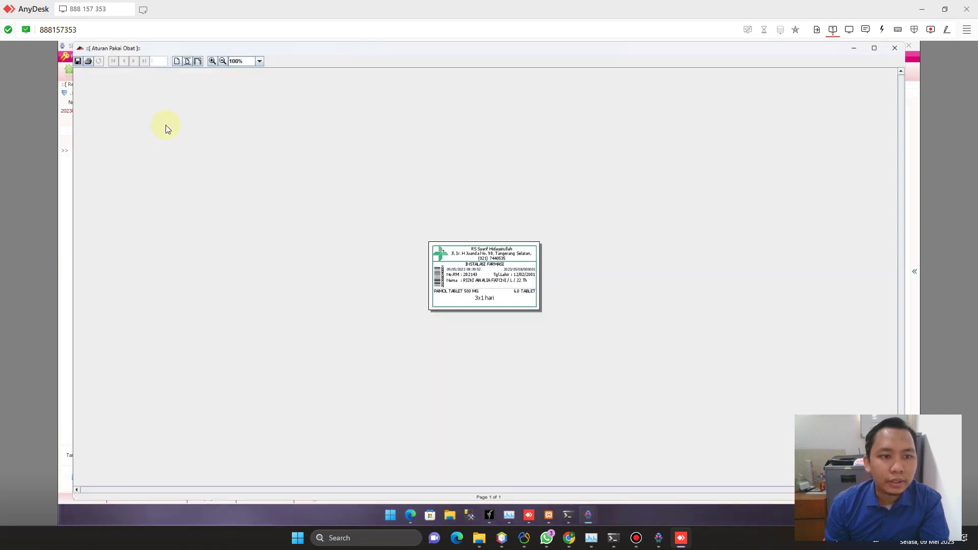
pyautogui.click(896, 48)
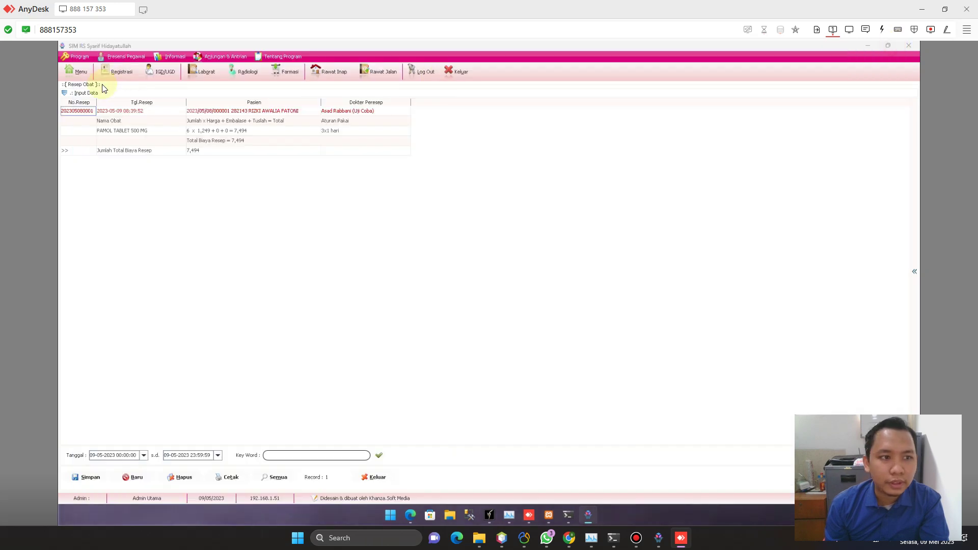
pyautogui.rightClick(72, 112)
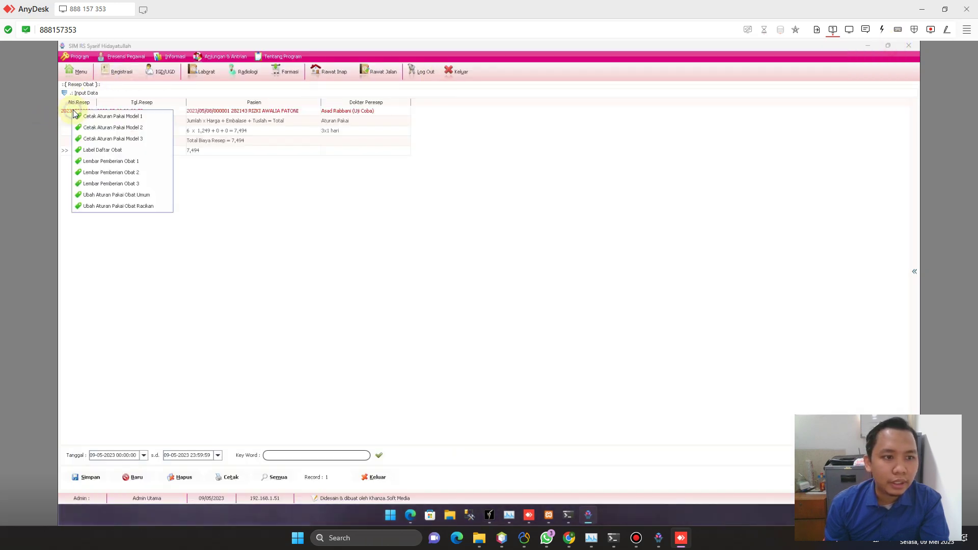
pyautogui.click(138, 138)
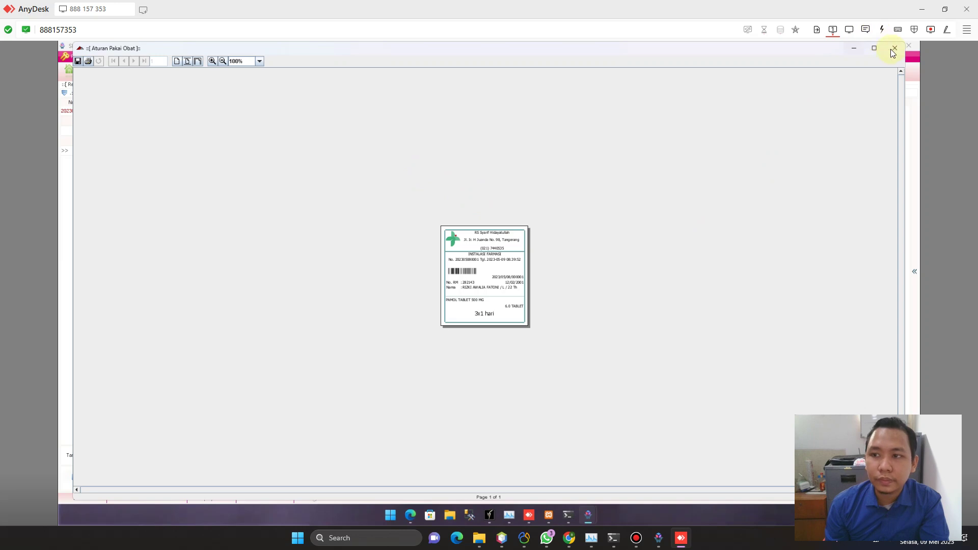
pyautogui.click(895, 49)
# Step: Preview the prescription's Lembar Pemberian Obat 1 and Lembar Pemberian Obat 2 sheets, closing each one
pyautogui.rightClick(82, 117)
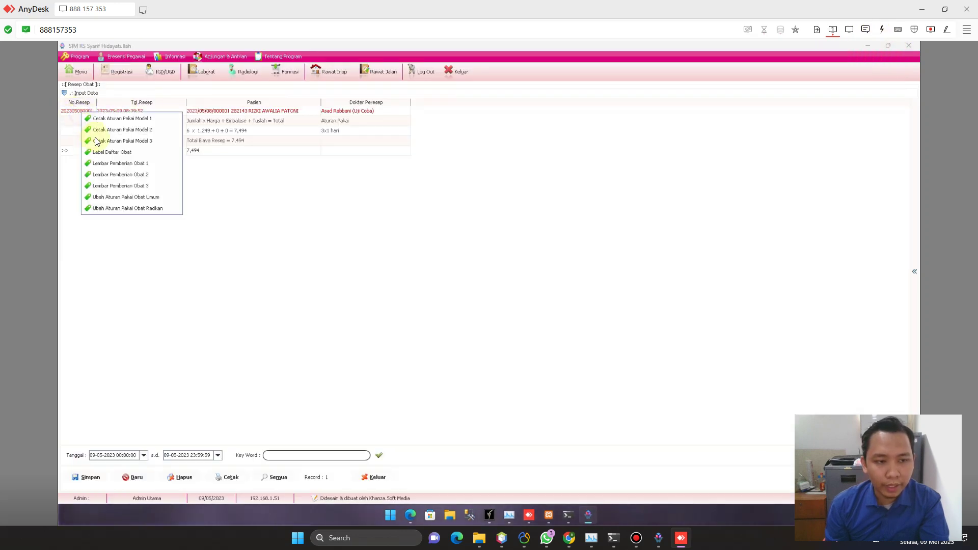
pyautogui.click(123, 164)
pyautogui.click(701, 116)
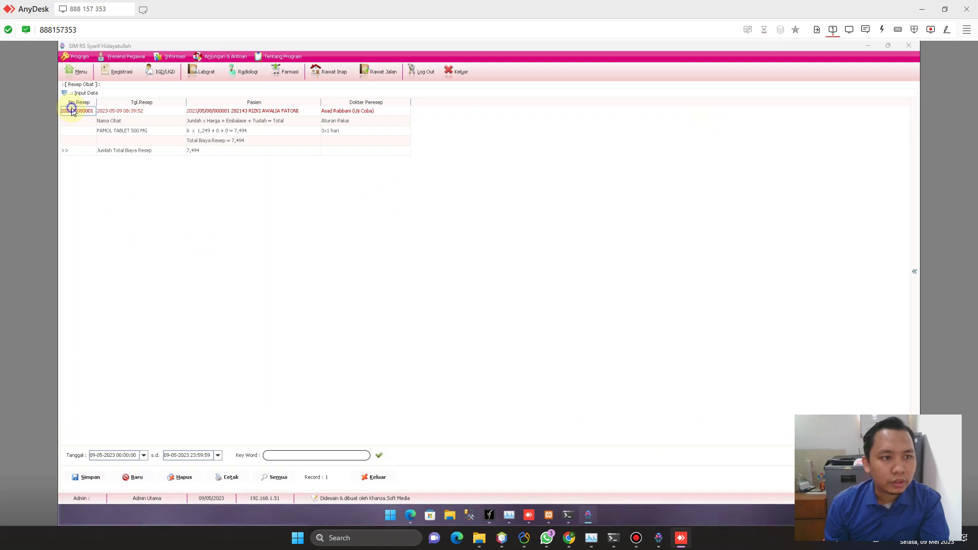
pyautogui.rightClick(72, 111)
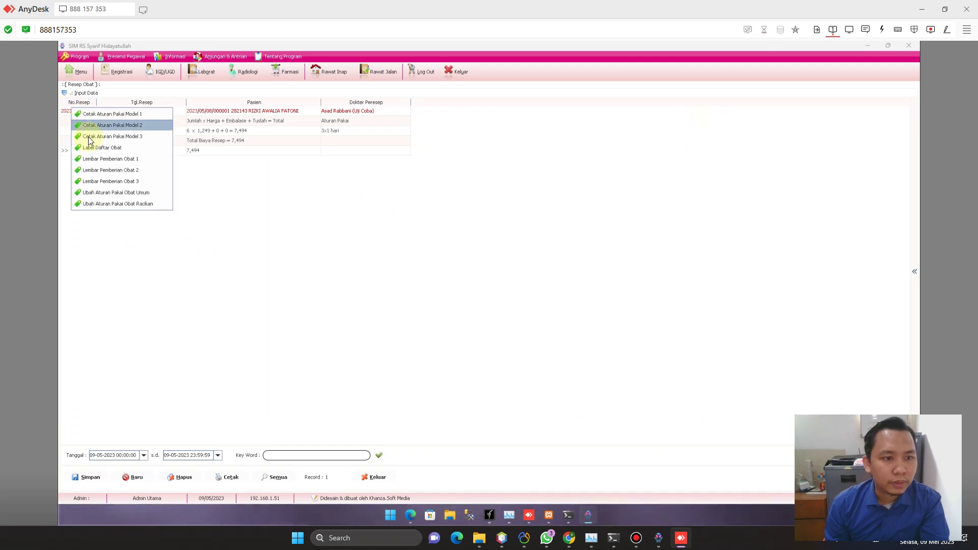
pyautogui.click(134, 173)
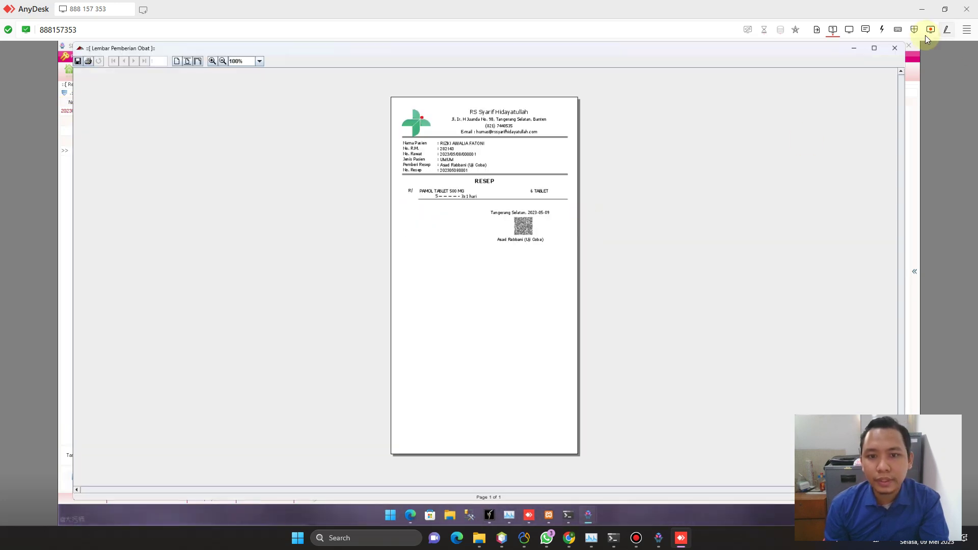
pyautogui.click(894, 49)
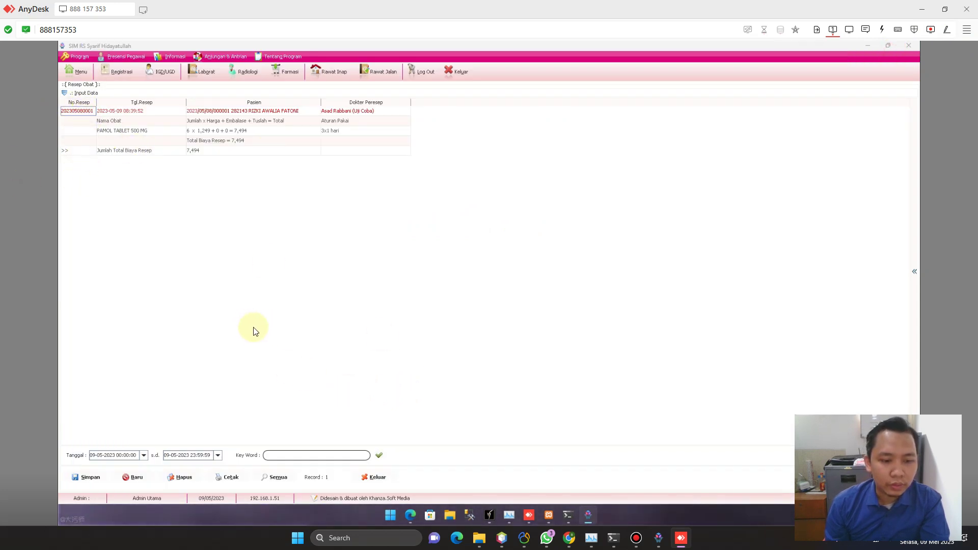
# Step: Change the general-medicine usage rule of PAMOL TABLET 500 MG to "2x1 Sehari" and save it
pyautogui.rightClick(80, 112)
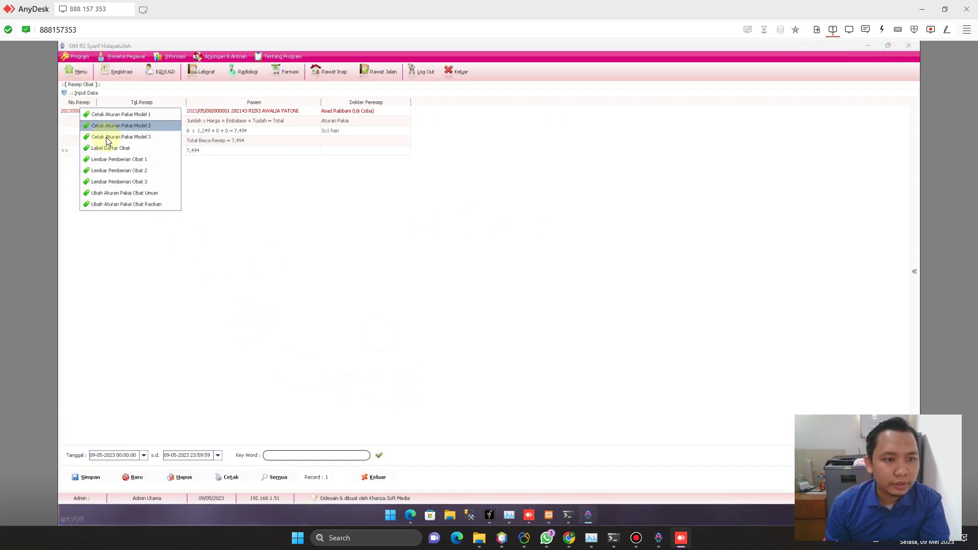
pyautogui.click(151, 197)
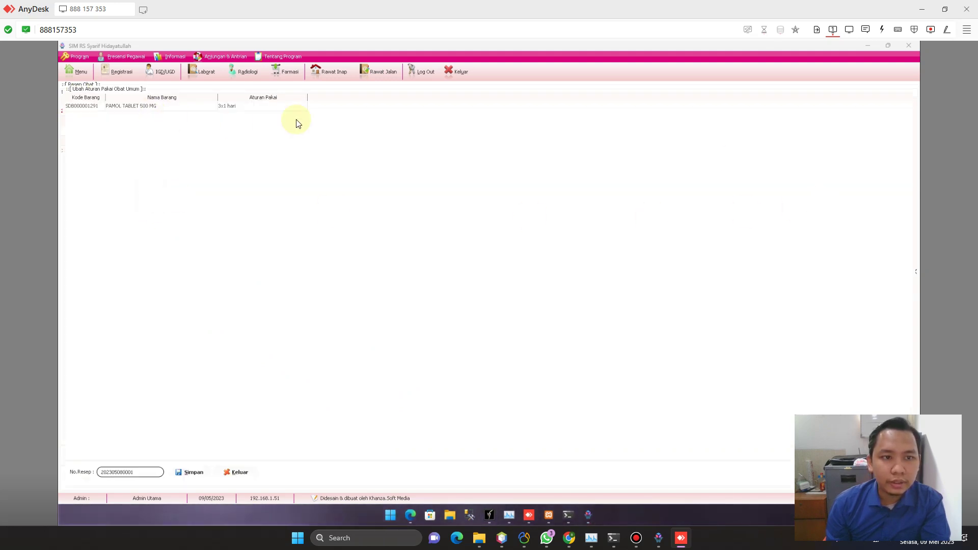
pyautogui.doubleClick(285, 106)
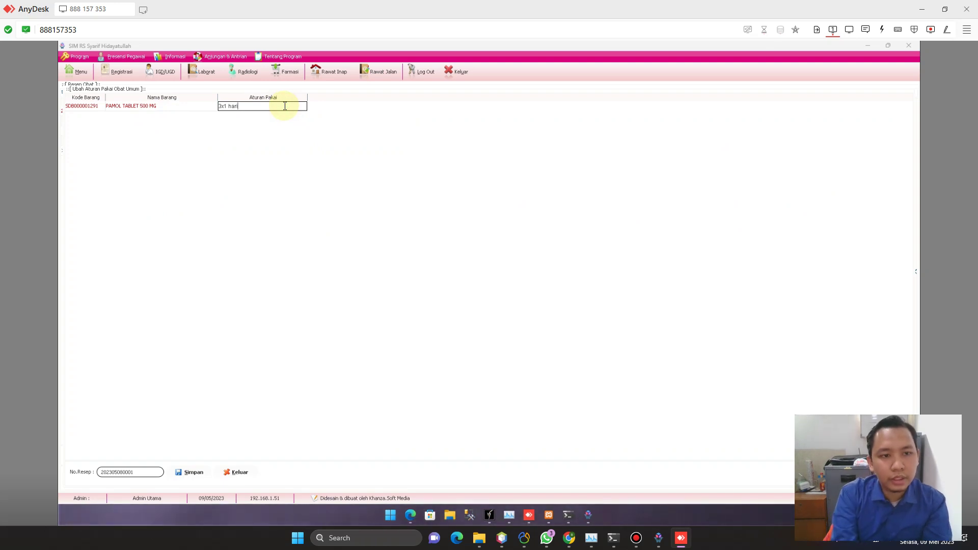
pyautogui.press('Home')
pyautogui.press('Delete')
pyautogui.write('2')
pyautogui.press('End')
pyautogui.press('BackSpace')
pyautogui.press('BackSpace')
pyautogui.press('BackSpace')
pyautogui.press('BackSpace')
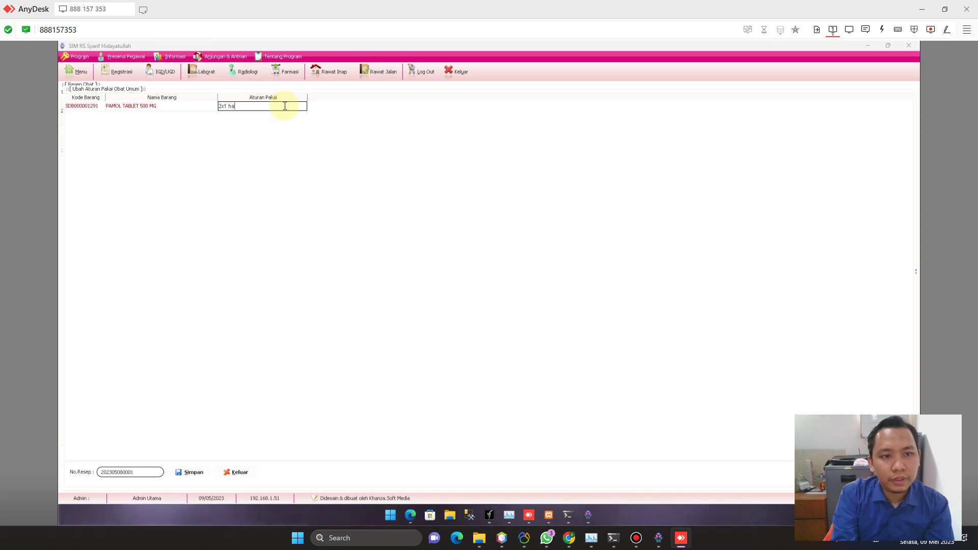
pyautogui.write('8ehari')
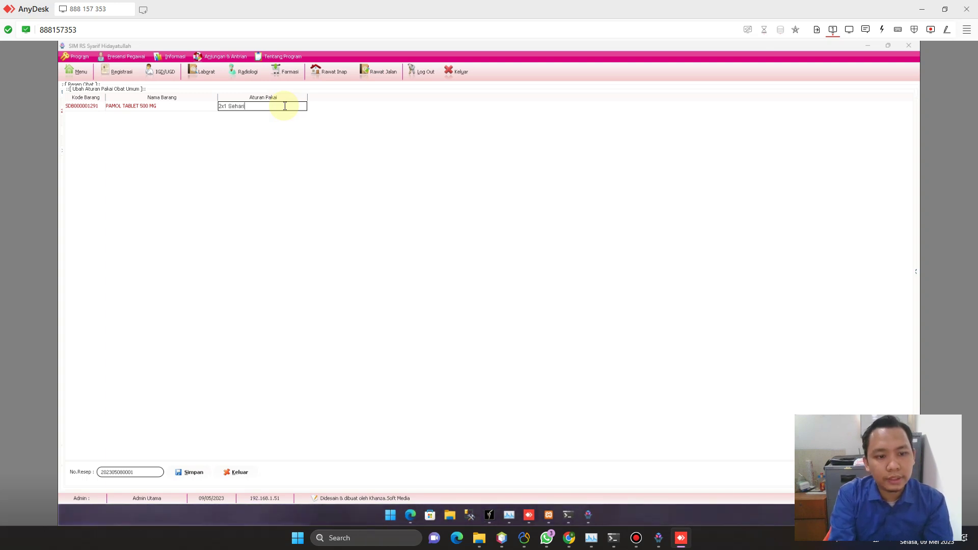
pyautogui.click(191, 470)
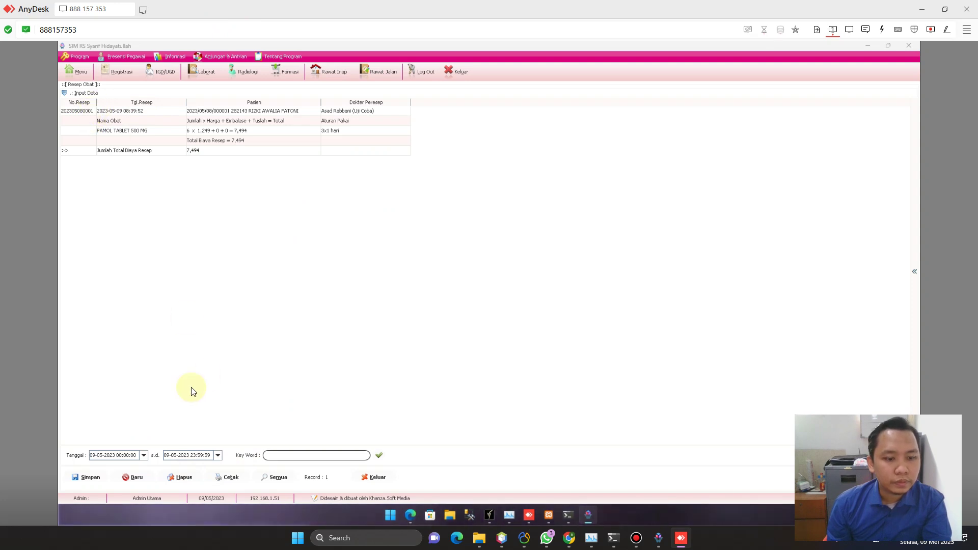
# Step: Refresh the prescription records and preview the Model 1 usage-rule label again to check the medicine's dosage rule
pyautogui.click(379, 455)
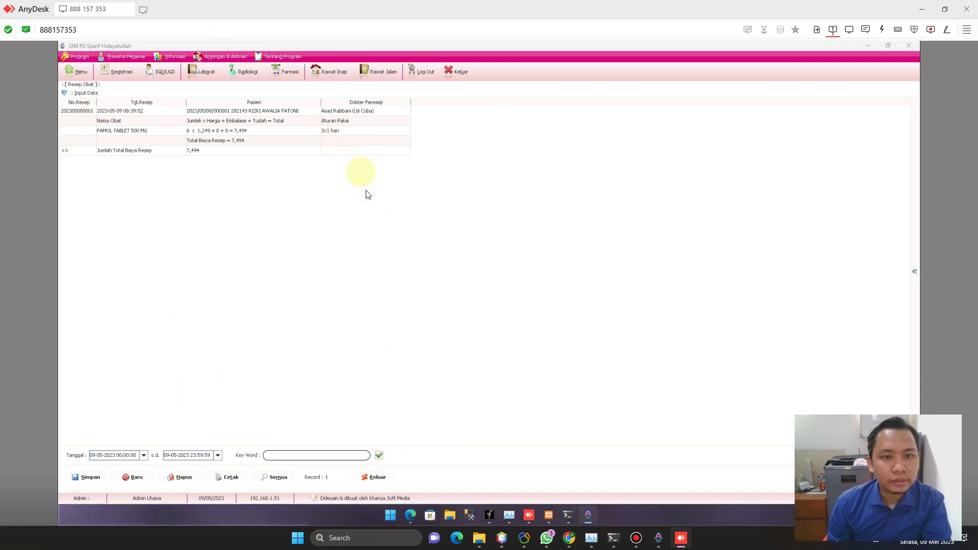
pyautogui.click(278, 479)
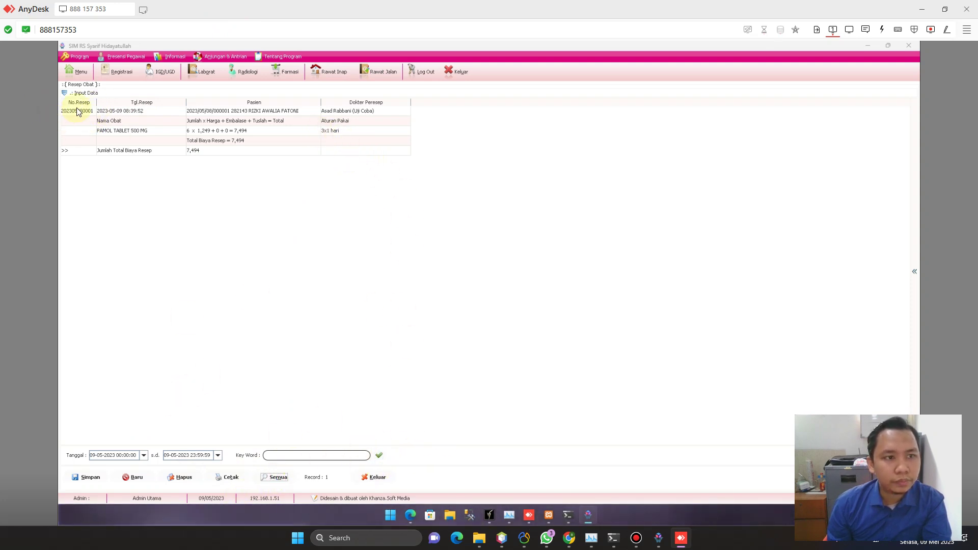
pyautogui.rightClick(80, 113)
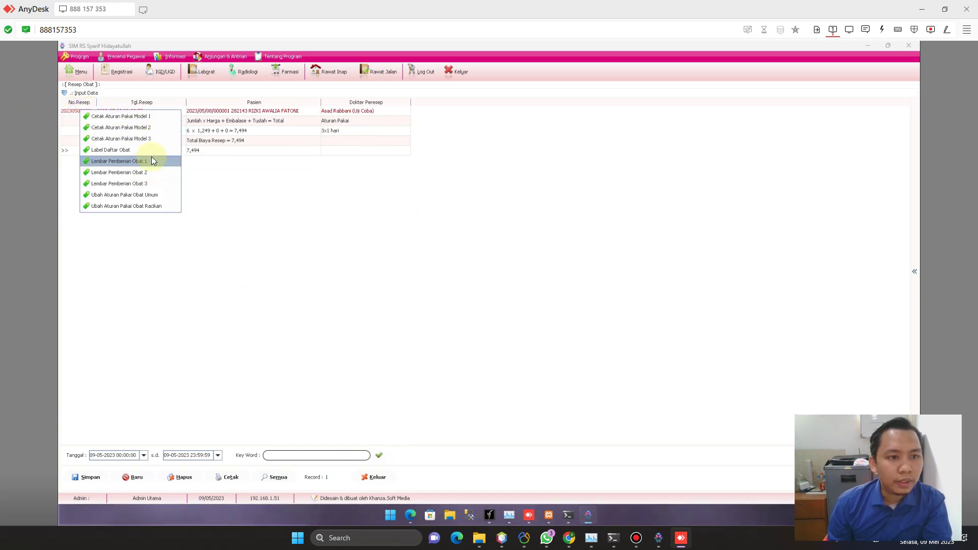
pyautogui.click(142, 117)
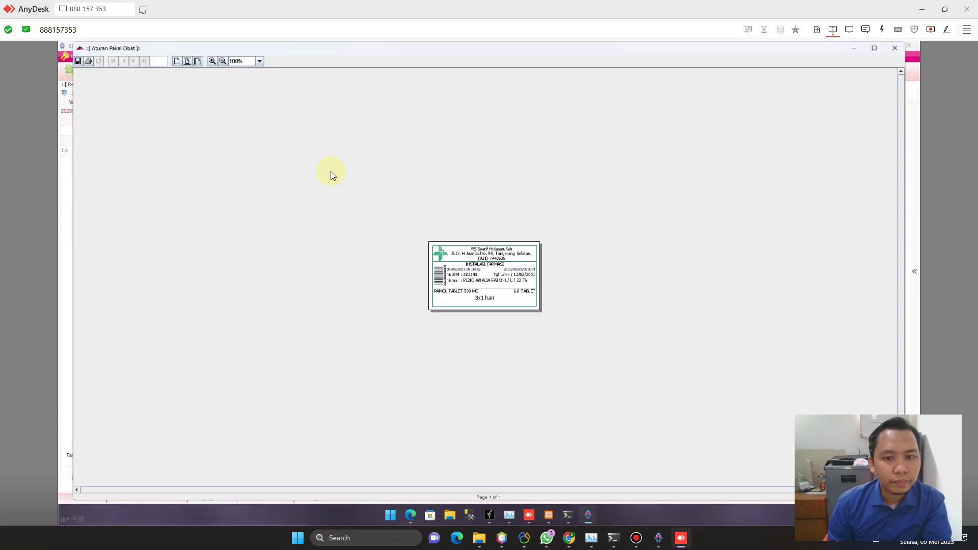
pyautogui.click(895, 49)
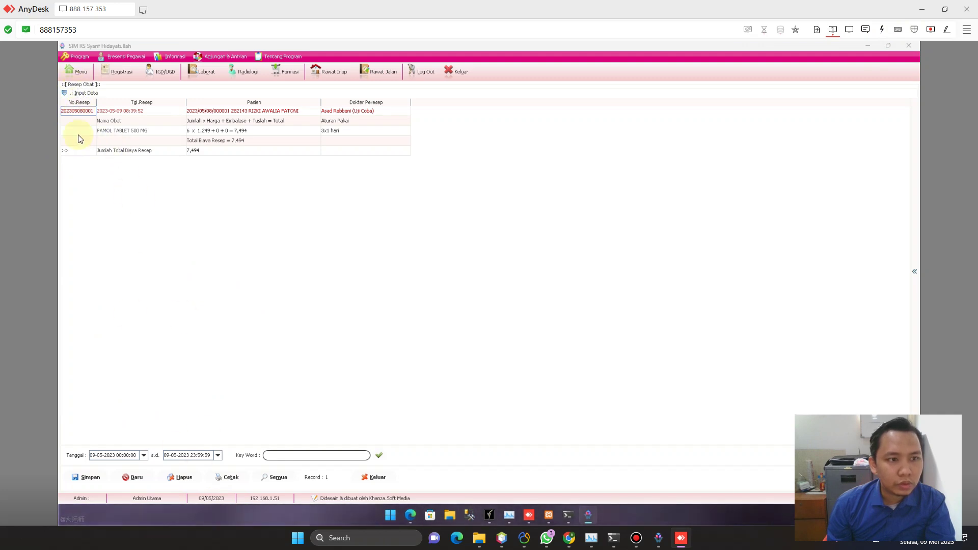
# Step: Save "2x1 Sehari" as the general-medicine usage rule of PAMOL TABLET 500 MG in the prescription record
pyautogui.rightClick(76, 113)
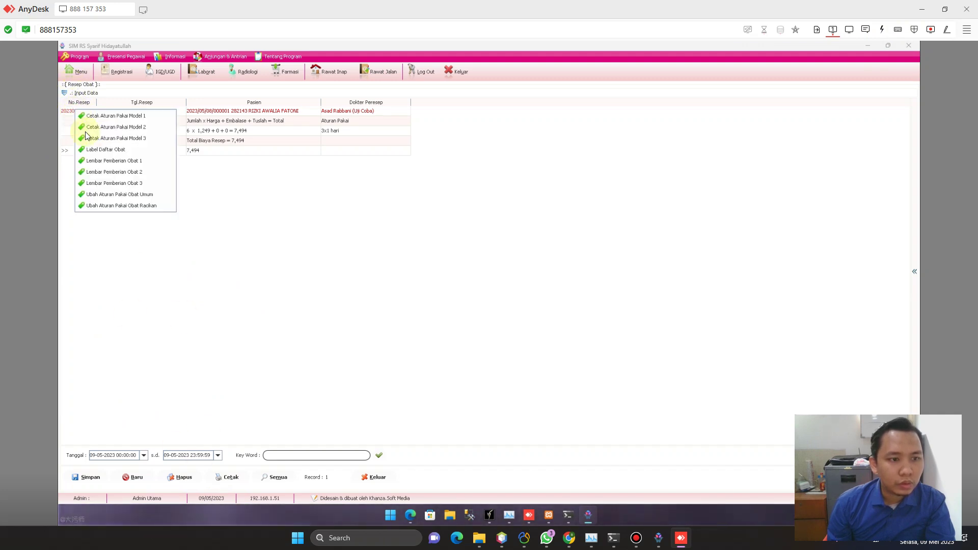
pyautogui.click(154, 194)
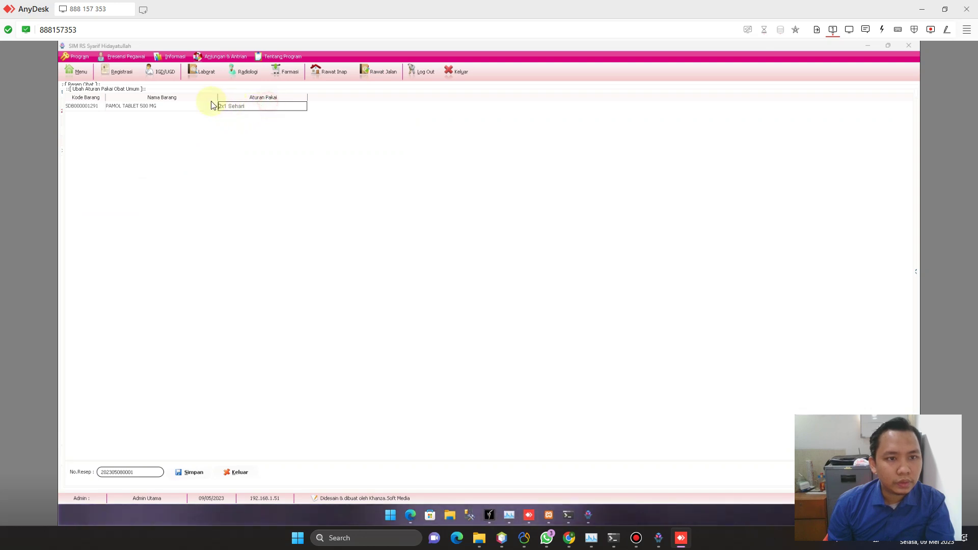
pyautogui.click(193, 473)
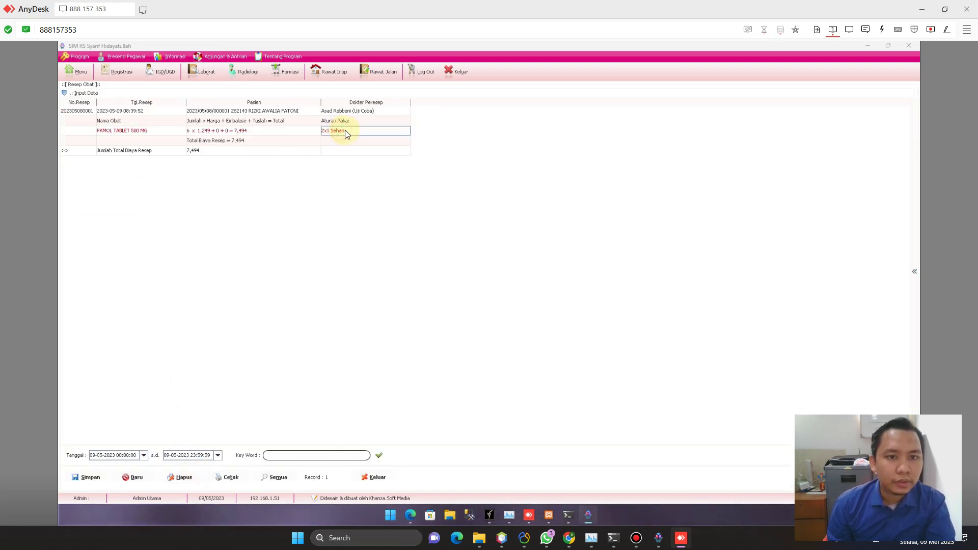
# Step: Preview the prescription's usage-rule label in Model 1 and Model 2, and close the Resep Obat records
pyautogui.rightClick(73, 112)
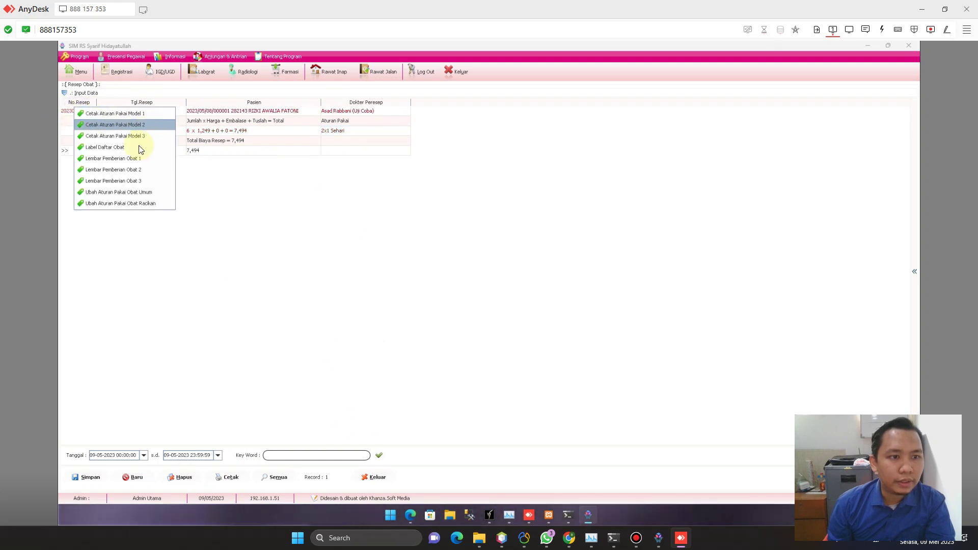
pyautogui.click(137, 116)
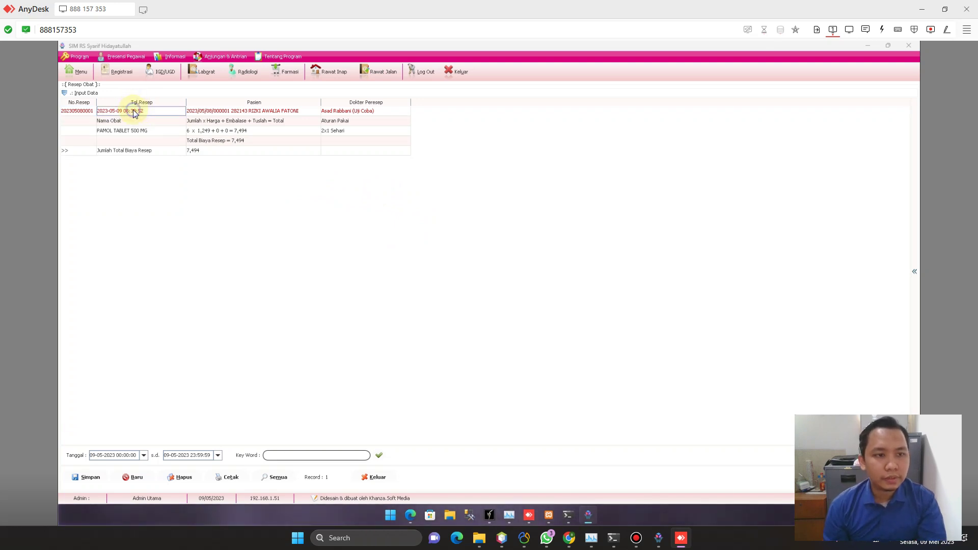
pyautogui.rightClick(134, 113)
pyautogui.click(183, 128)
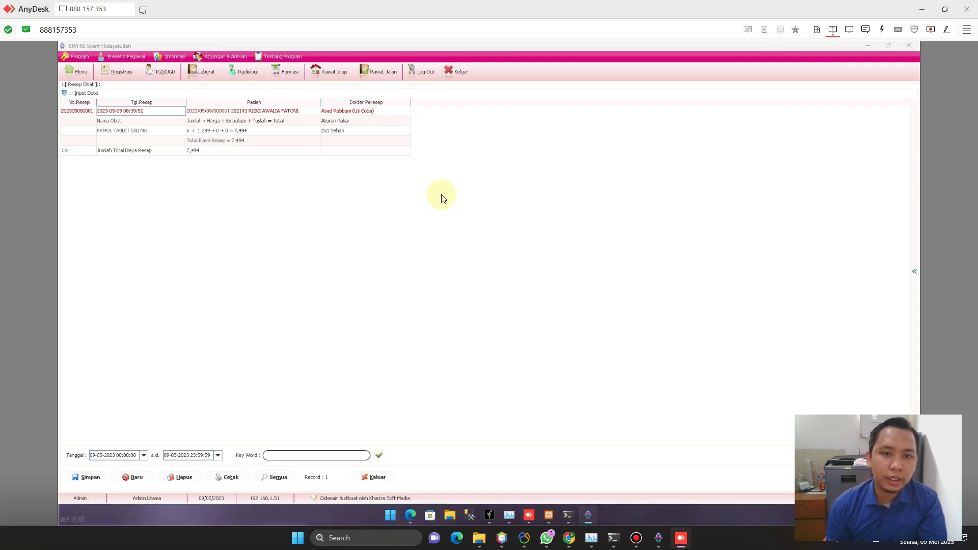
pyautogui.click(380, 476)
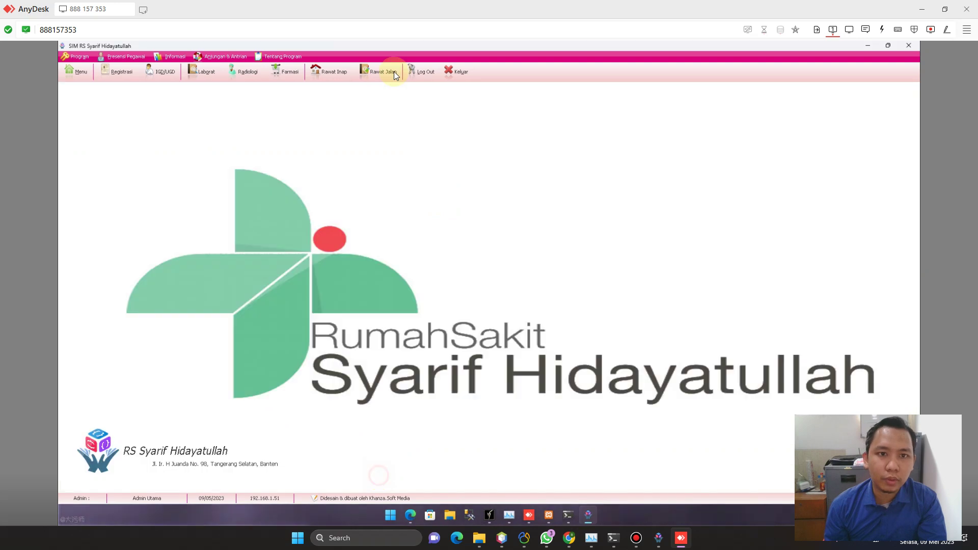
# Step: Open the outpatient (Rawat Jalan) list and show the registrations for the period 08-05-2023 to 08-05-2023
pyautogui.click(380, 71)
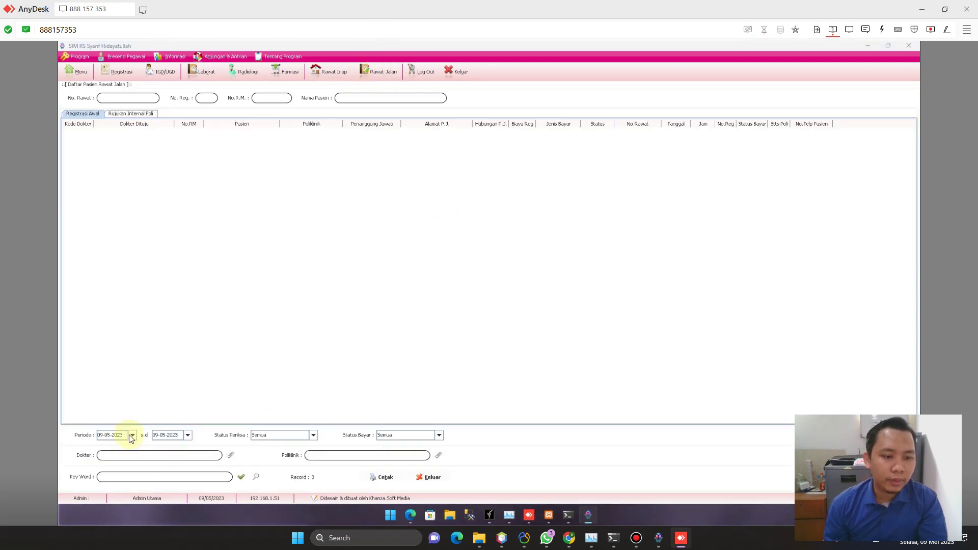
pyautogui.click(131, 435)
pyautogui.click(188, 434)
pyautogui.click(179, 361)
pyautogui.click(241, 477)
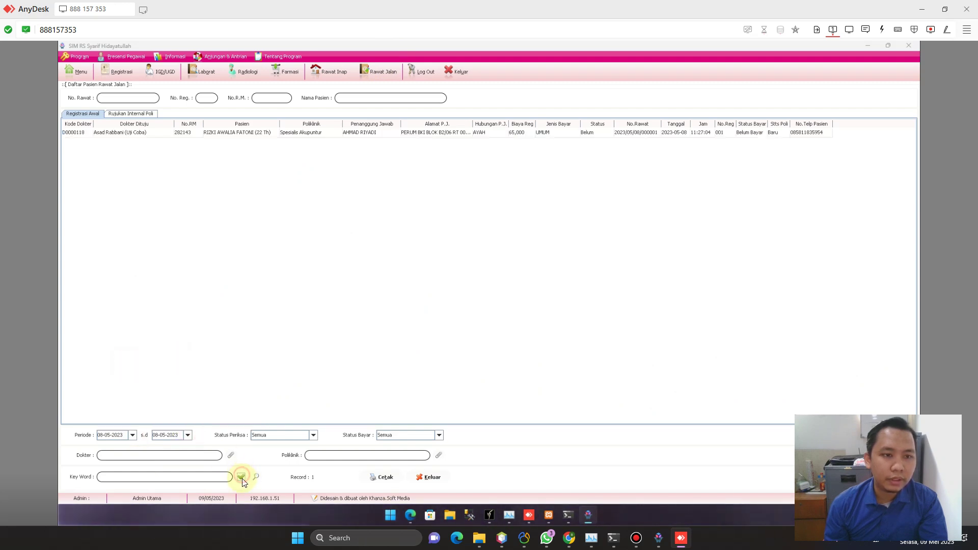
# Step: Open Pemberian Obat for the listed outpatient and search the general medicines for "paracetamol"
pyautogui.click(240, 133)
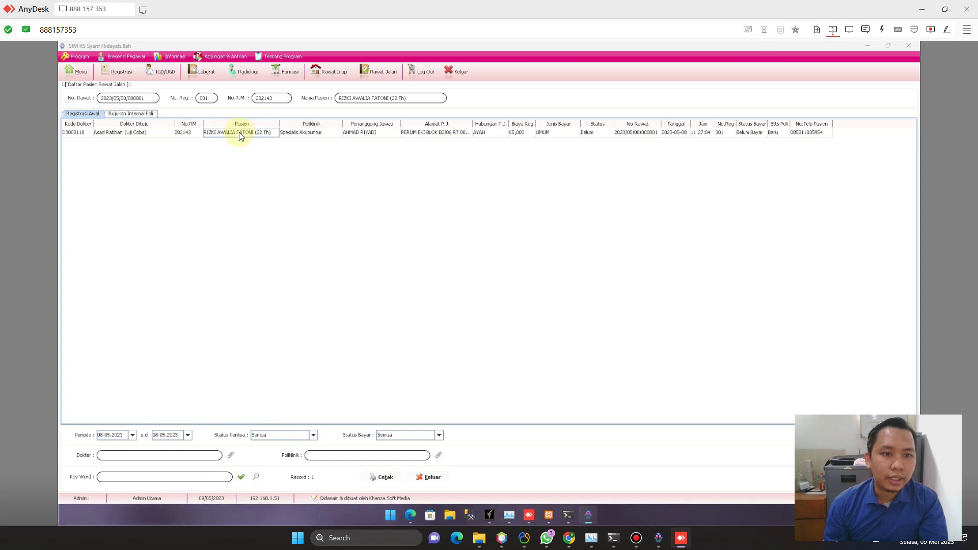
pyautogui.rightClick(239, 133)
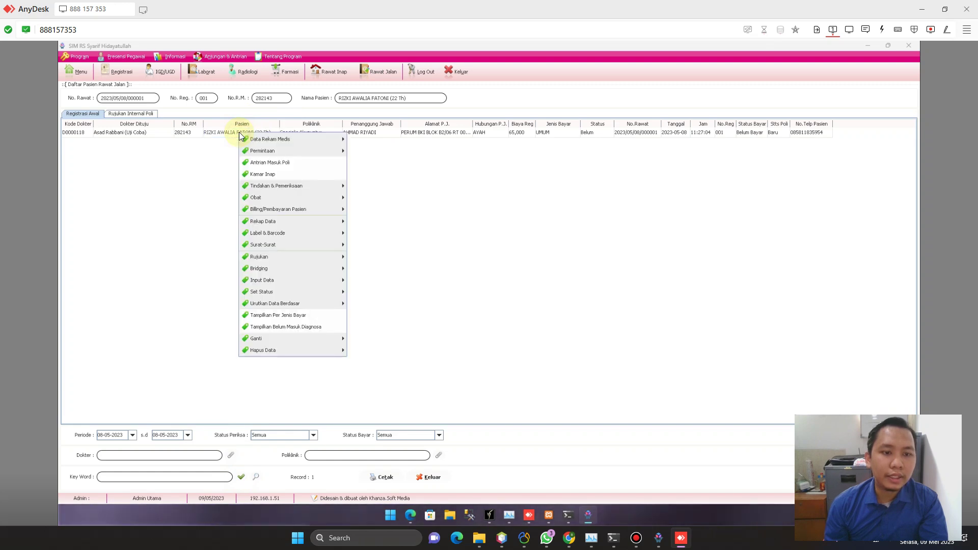
pyautogui.moveTo(333, 201)
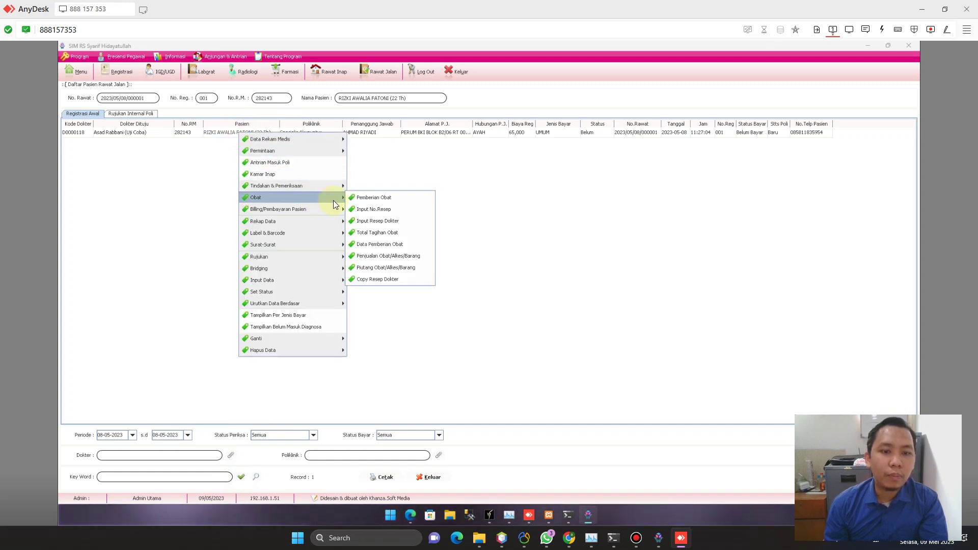
pyautogui.click(386, 199)
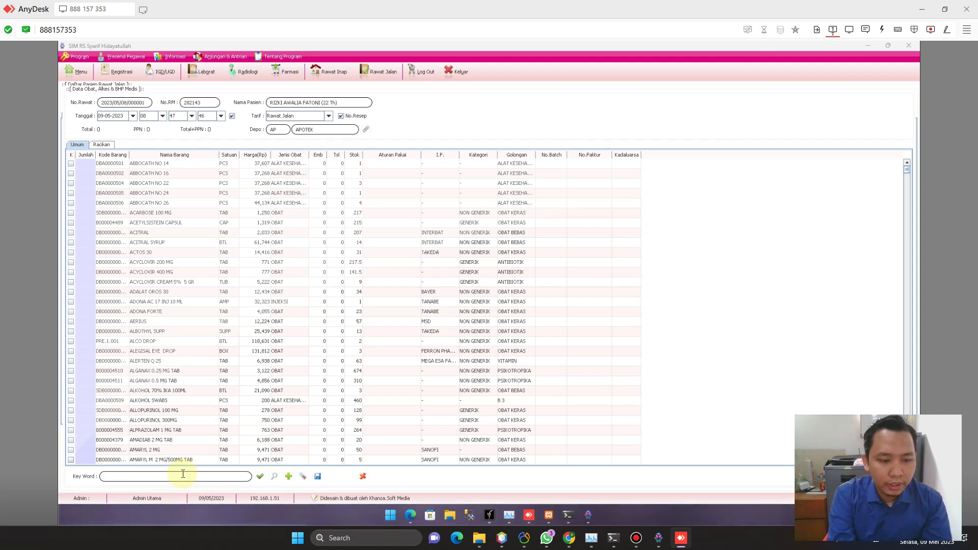
pyautogui.write('p')
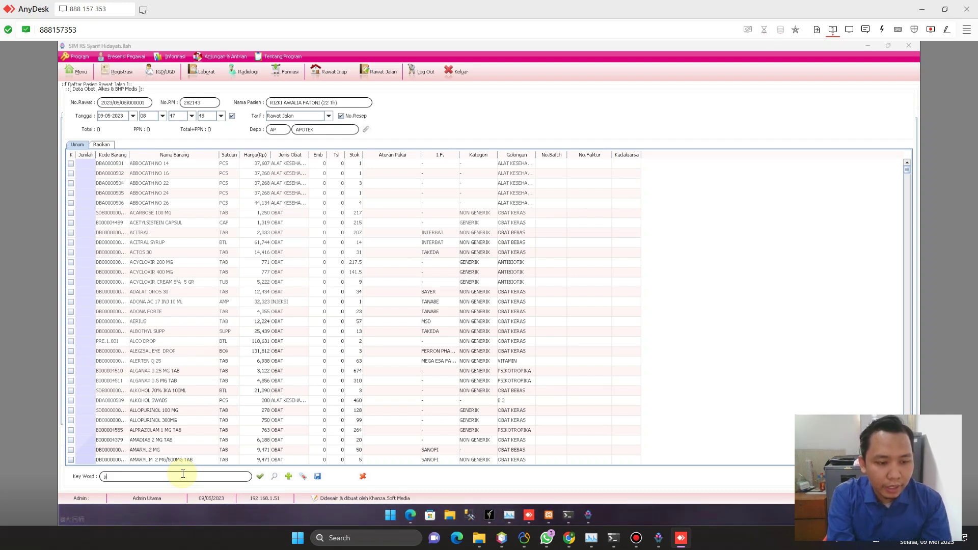
pyautogui.write('arace')
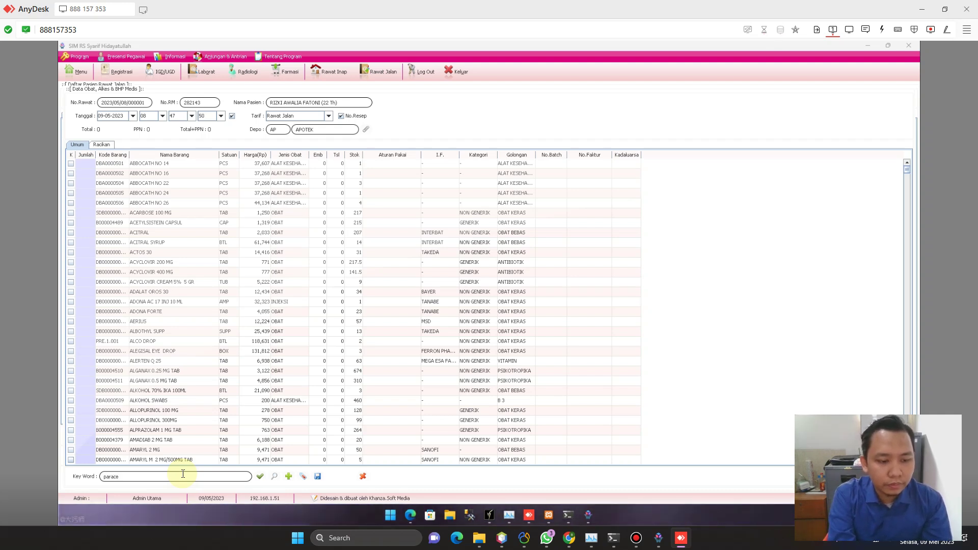
pyautogui.write('tamol')
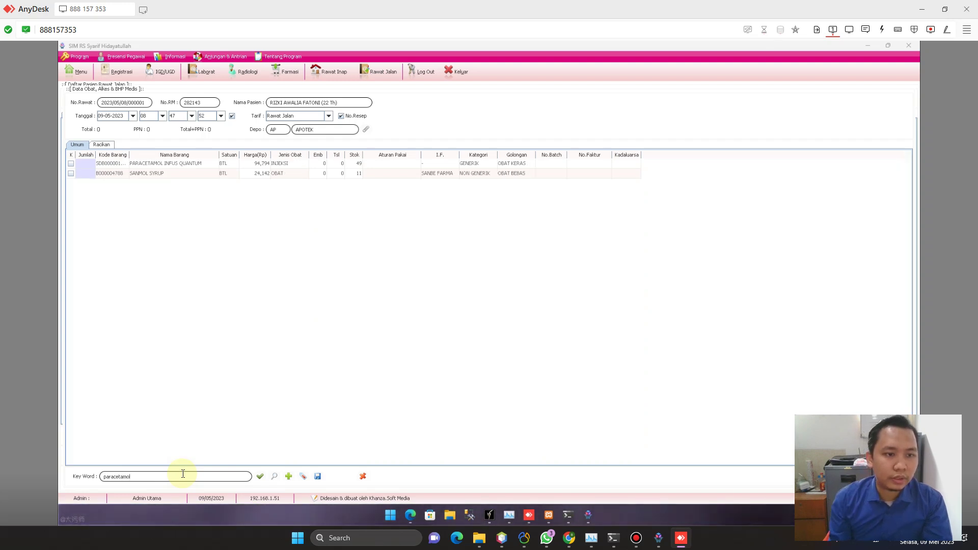
# Step: Give SANMOL SYRUP a quantity of 1 and the usage rule "3x1 HARI"
pyautogui.click(86, 173)
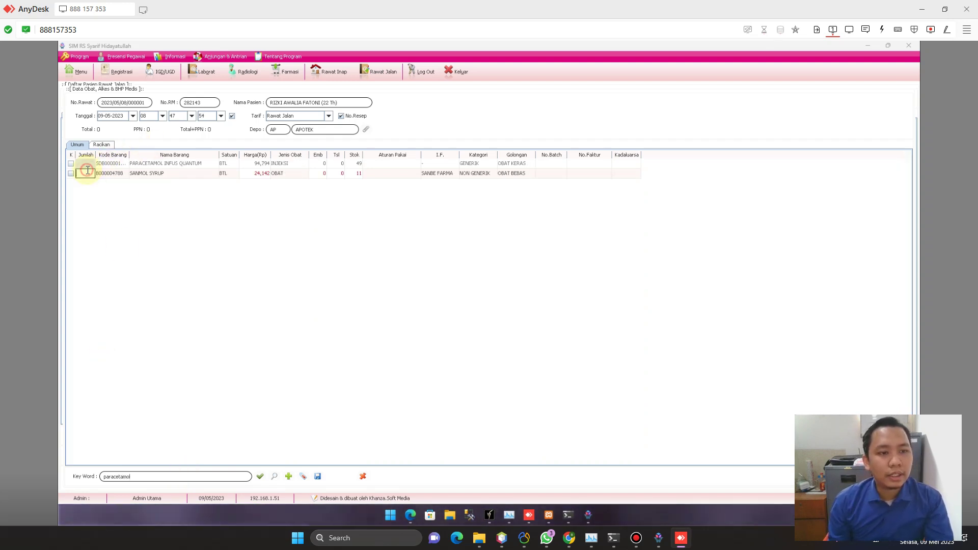
pyautogui.write('1')
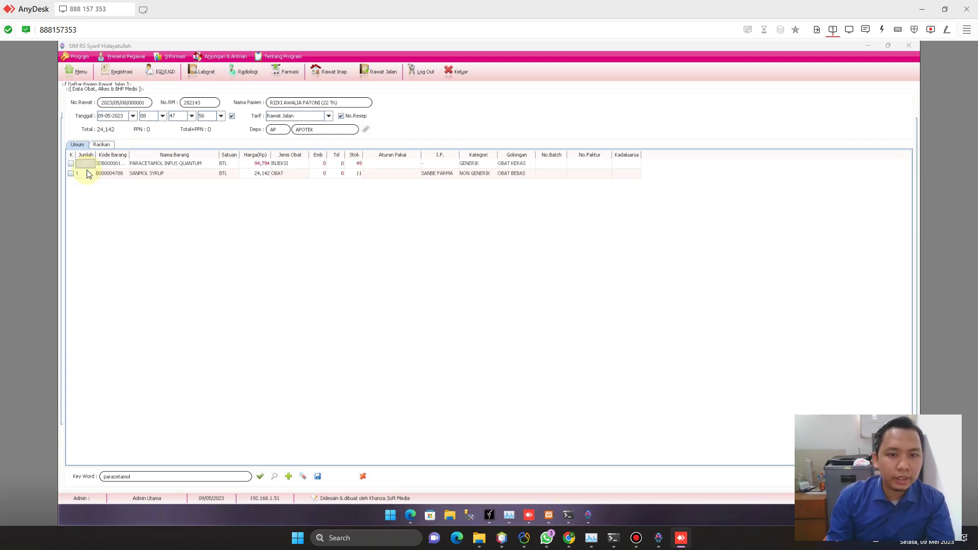
pyautogui.click(392, 174)
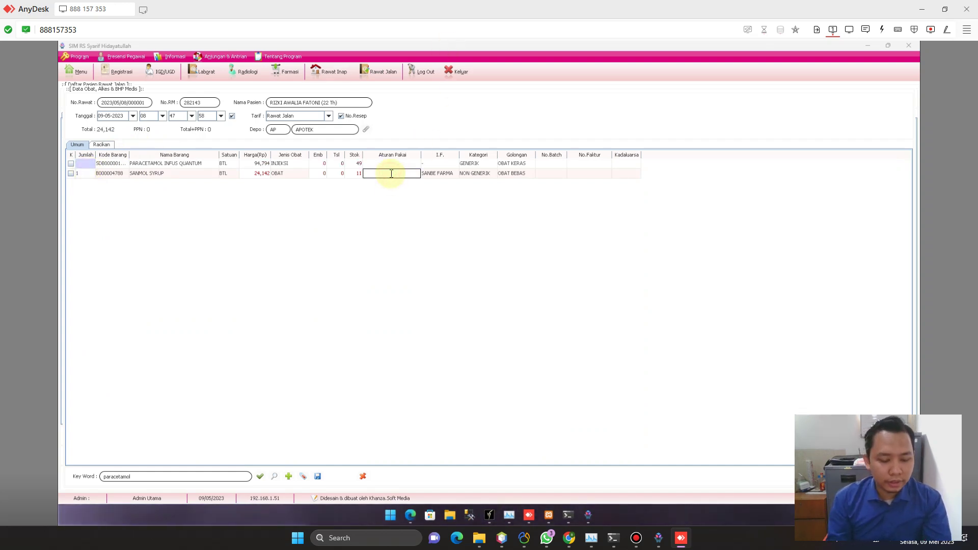
pyautogui.write('3x1 ')
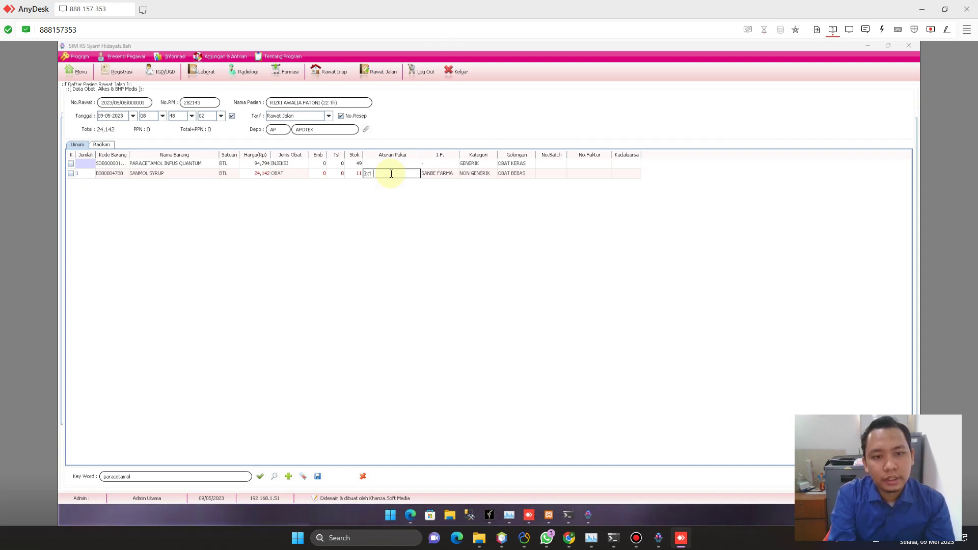
pyautogui.write('HARI')
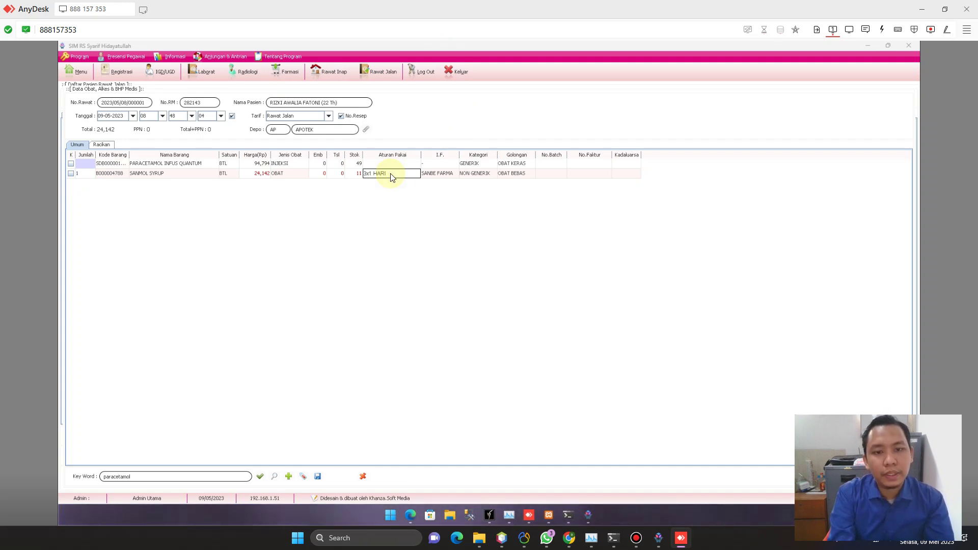
pyautogui.press('Return')
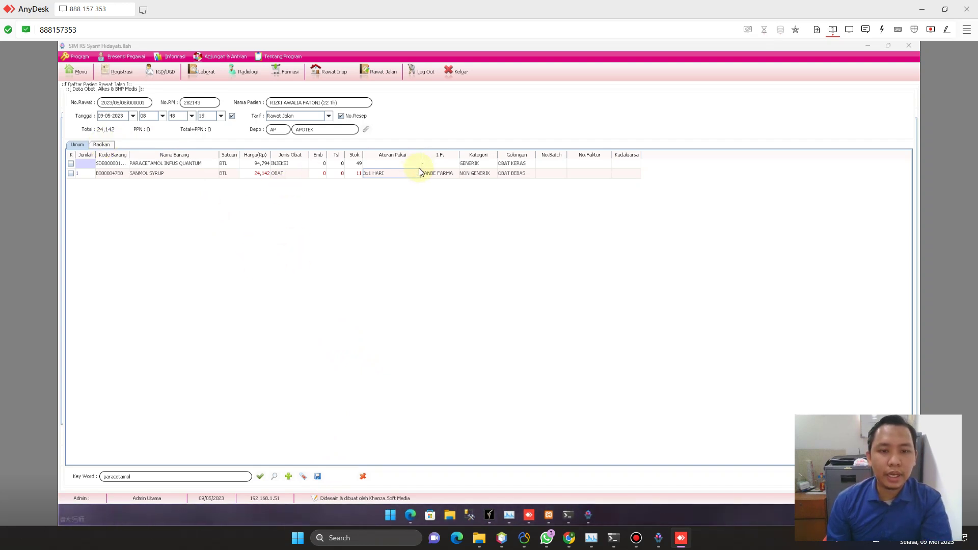
pyautogui.click(386, 177)
pyautogui.press('Return')
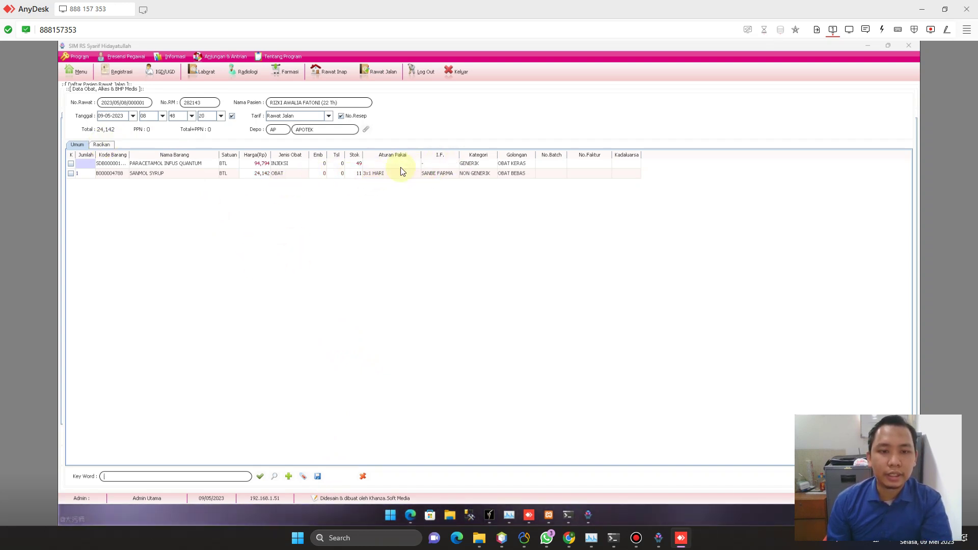
# Step: Add a compound medicine row in the Racikan section and name it "BAPIL"
pyautogui.click(104, 145)
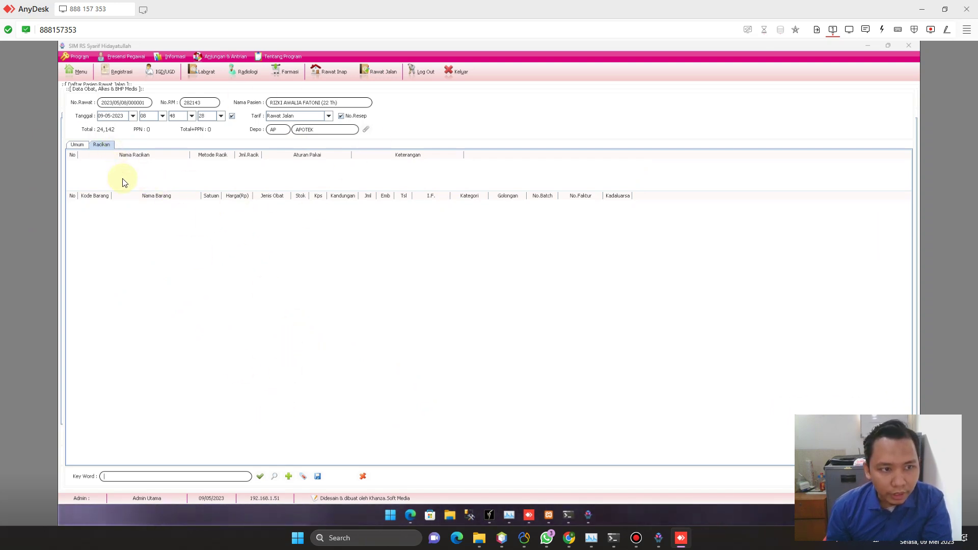
pyautogui.click(116, 154)
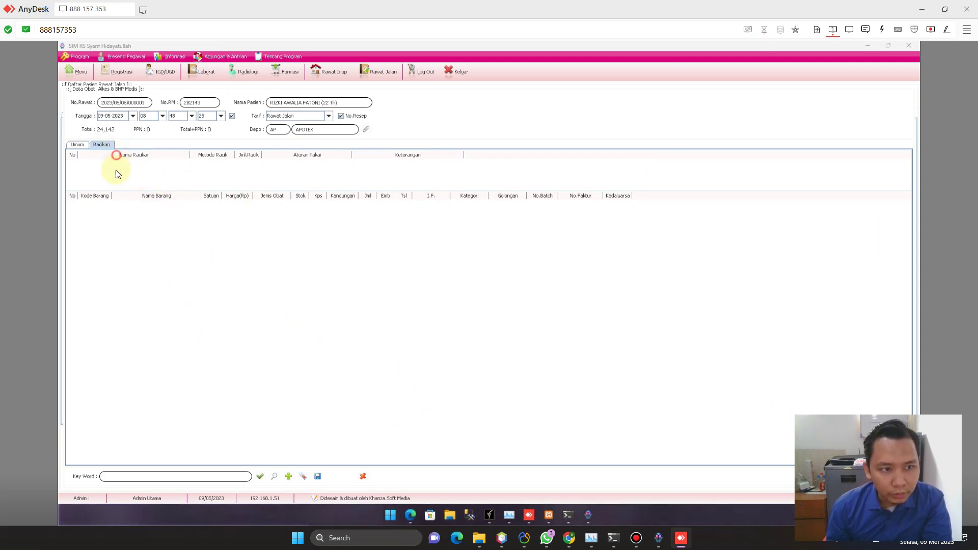
pyautogui.click(289, 477)
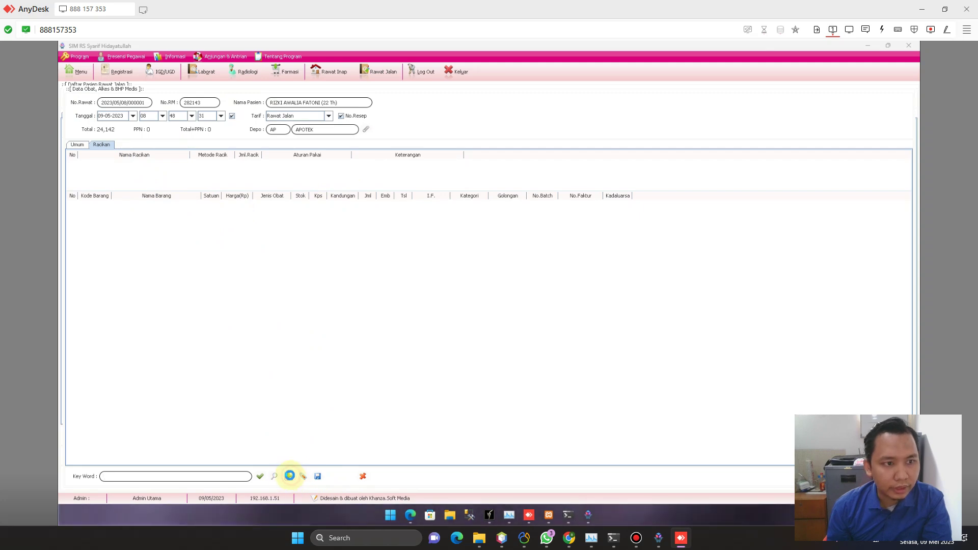
pyautogui.click(379, 468)
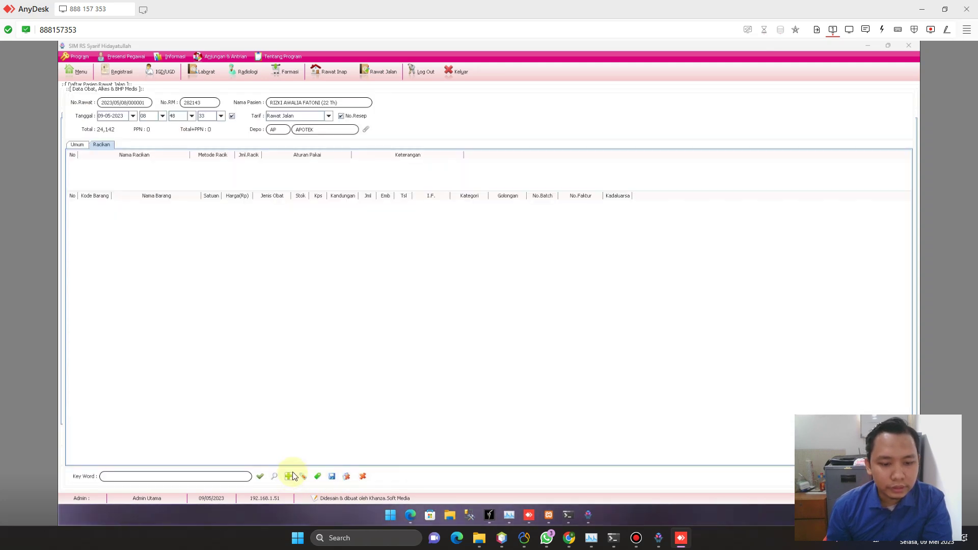
pyautogui.click(318, 476)
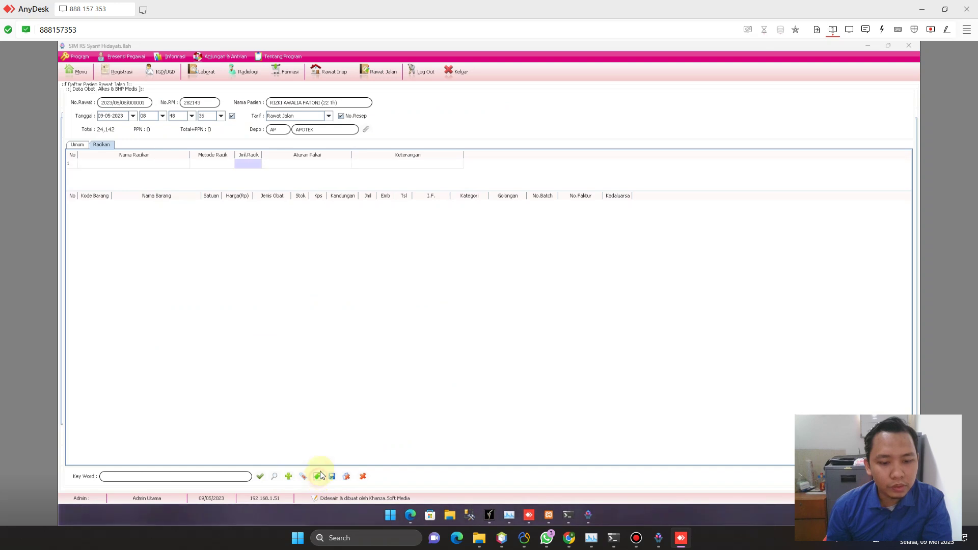
pyautogui.doubleClick(143, 163)
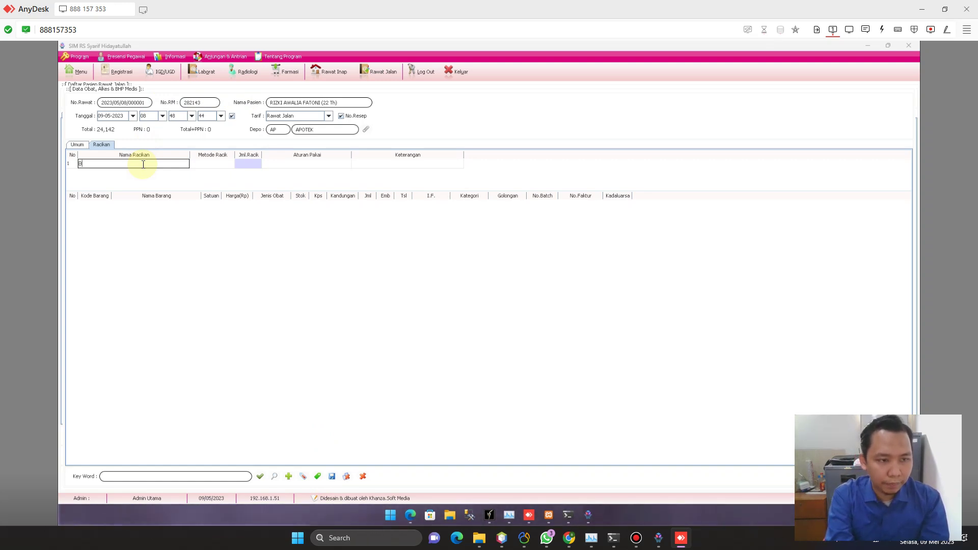
pyautogui.write('APIL')
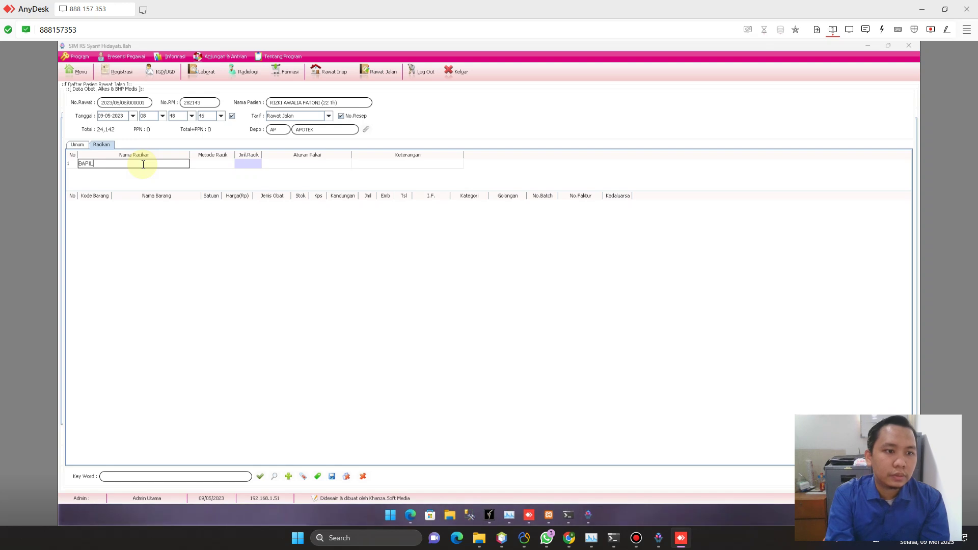
# Step: Open the compounding method list for BAPIL, add method code R06 with a custom method name, save it and refresh the list
pyautogui.click(212, 164)
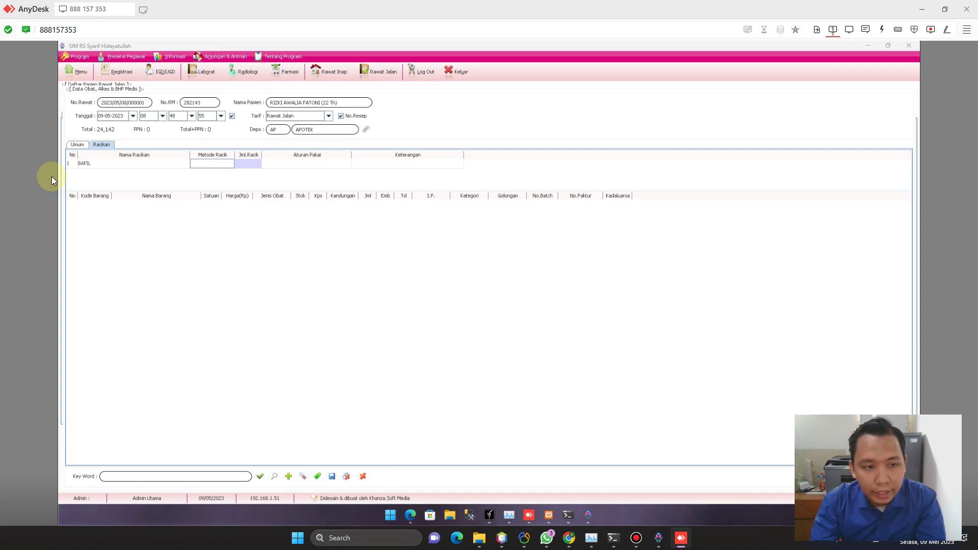
pyautogui.press('Return')
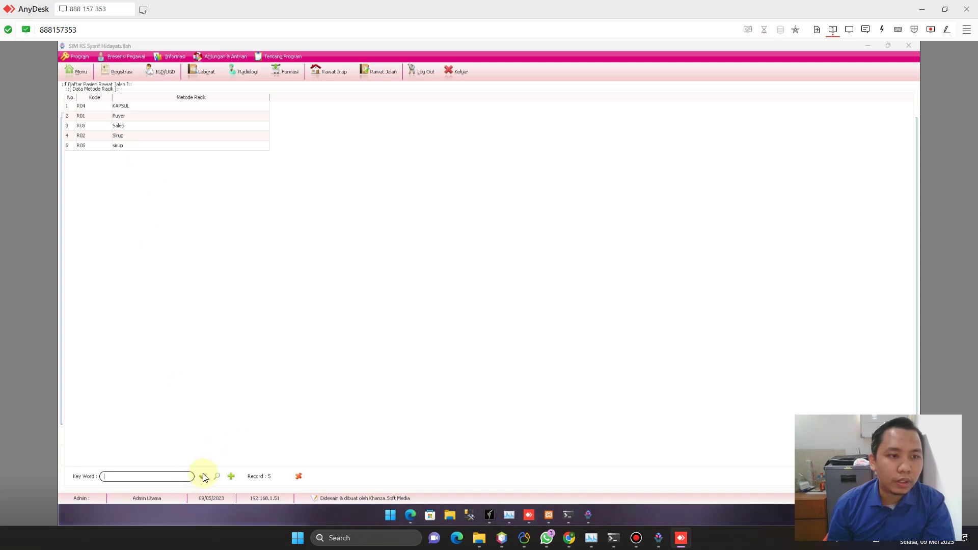
pyautogui.click(232, 476)
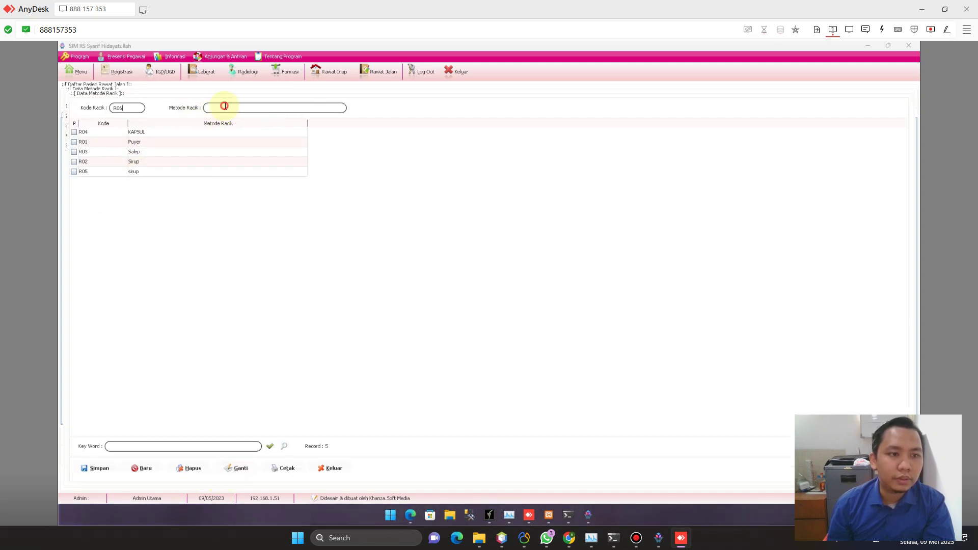
pyautogui.click(225, 106)
pyautogui.write('ASAD')
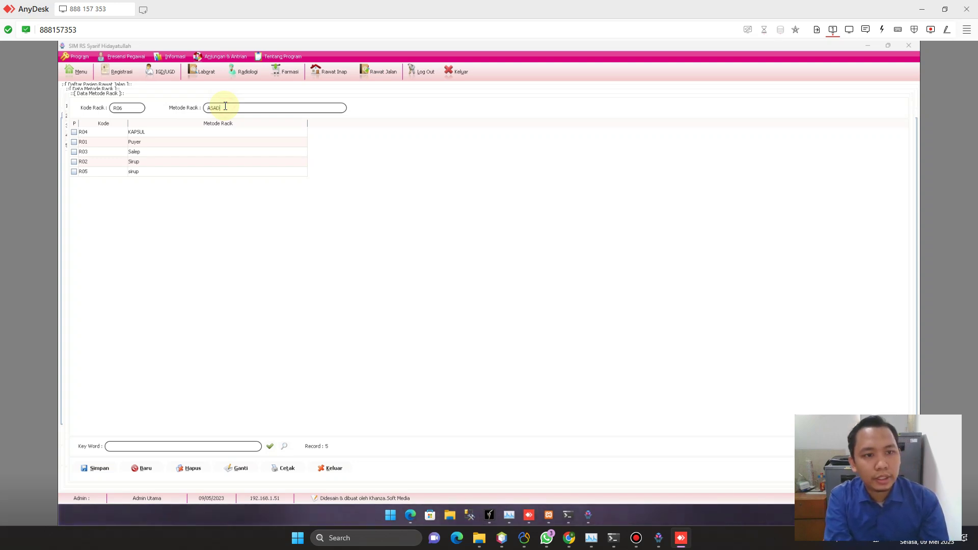
pyautogui.write(' GANTENG')
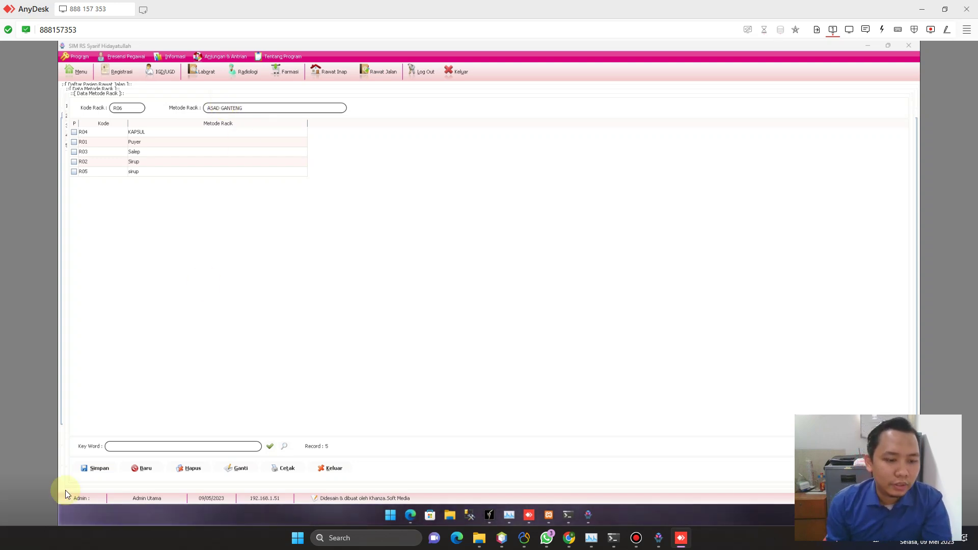
pyautogui.click(96, 468)
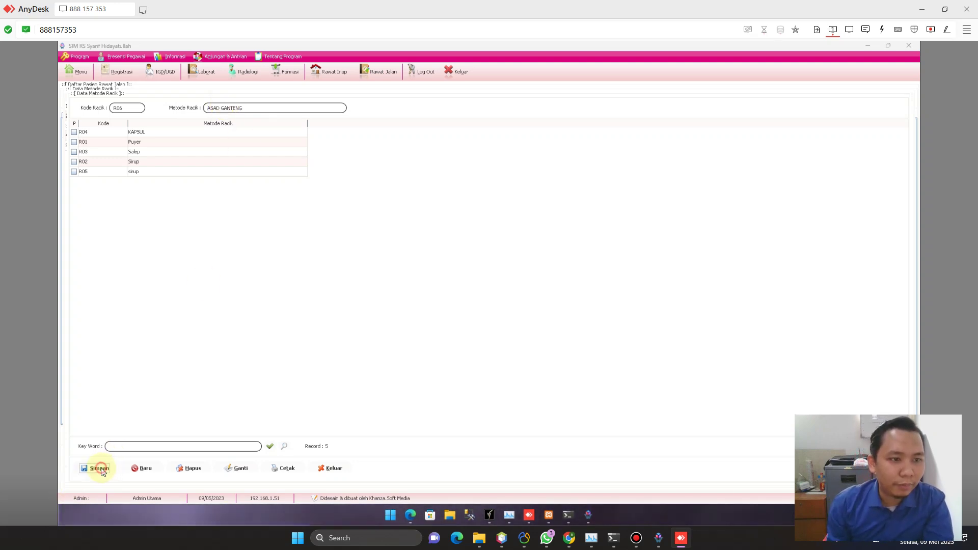
pyautogui.click(331, 468)
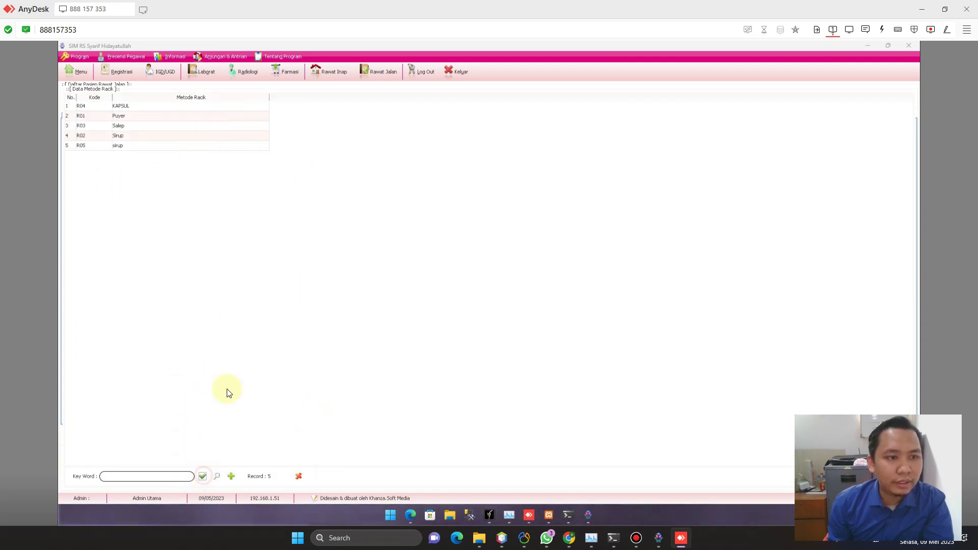
pyautogui.click(217, 477)
pyautogui.click(159, 106)
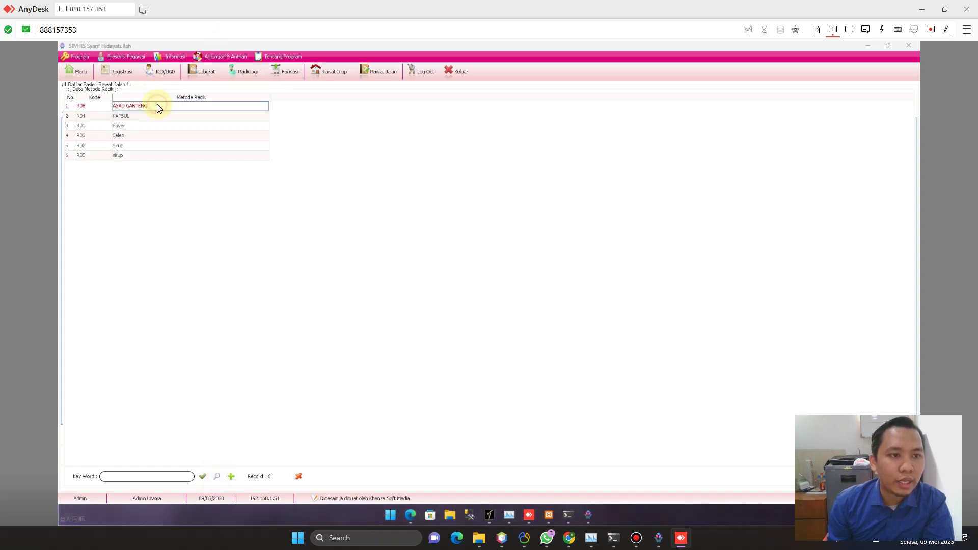
# Step: Give the BAPIL compound the method Puyer, a quantity of 10, the usage rule "2X1 SEHARI" and the remark "-"
pyautogui.doubleClick(129, 126)
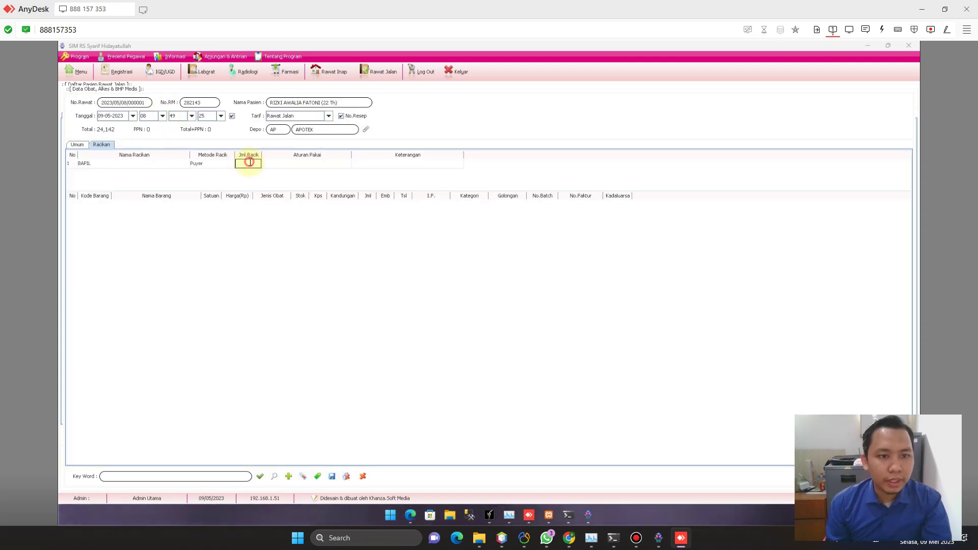
pyautogui.doubleClick(249, 162)
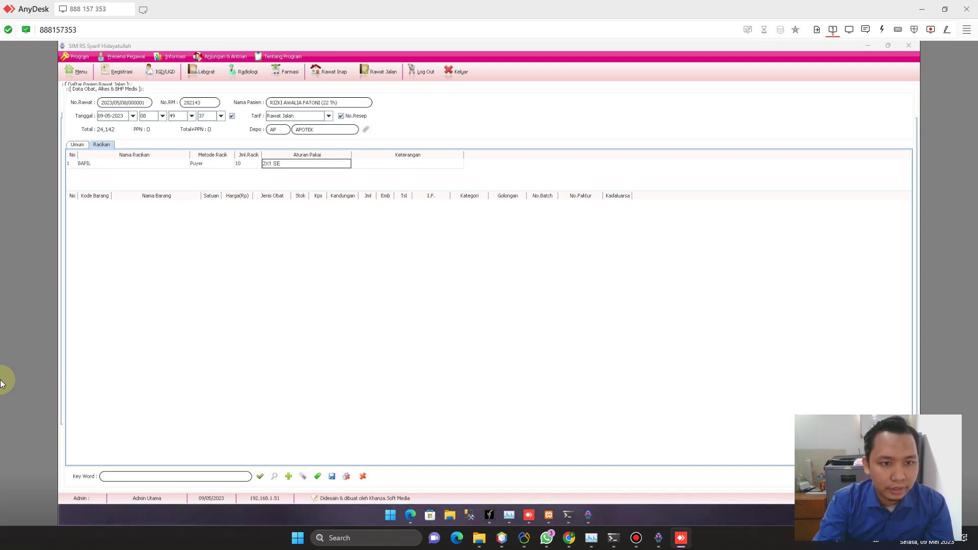
pyautogui.press('Return')
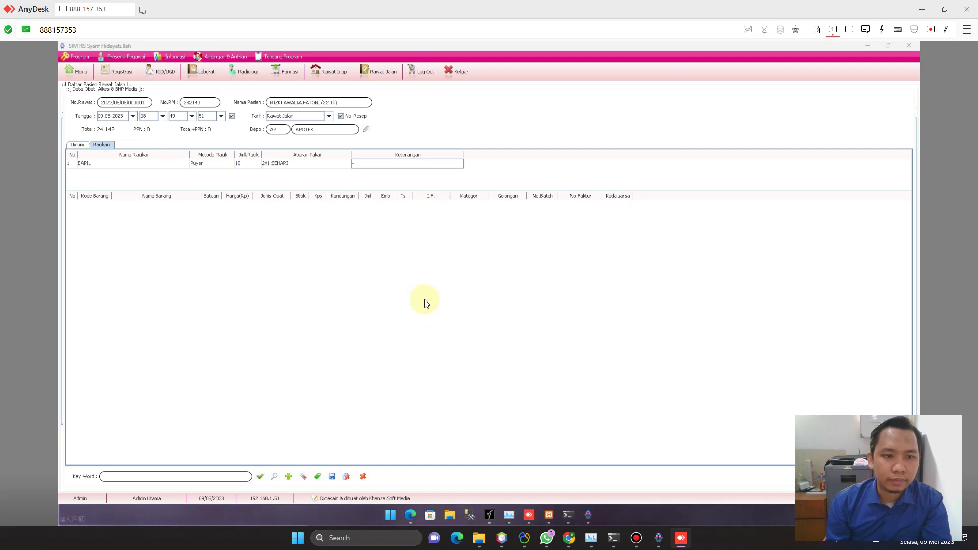
pyautogui.click(348, 163)
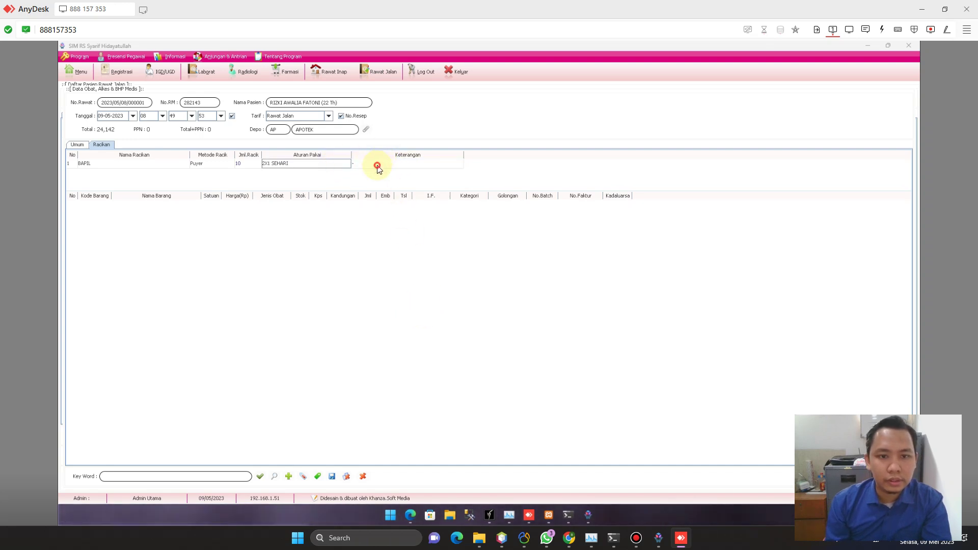
pyautogui.click(378, 166)
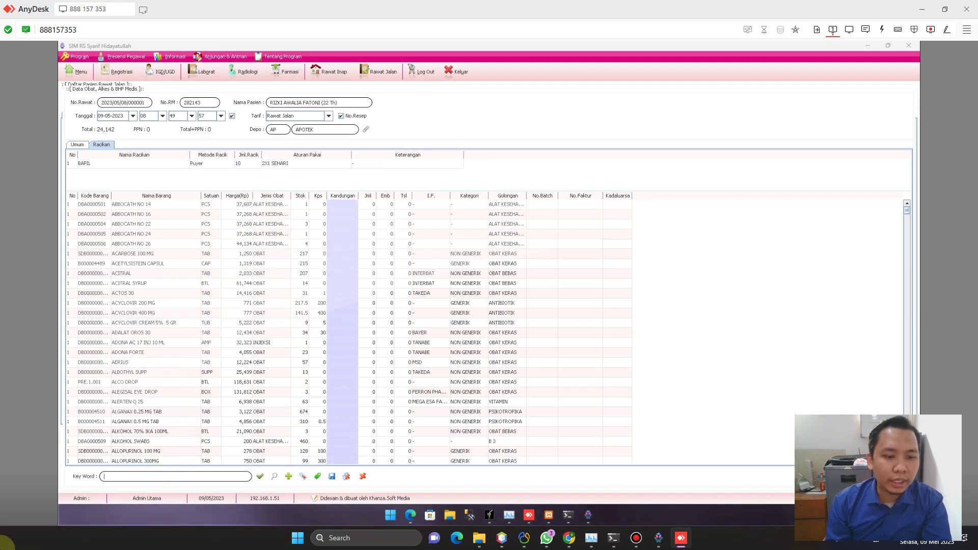
# Step: Search the ingredients for "PAMOL" and try a Kandungan of 100 for PAMOL 125 MG SUPPOS
pyautogui.write('PAM')
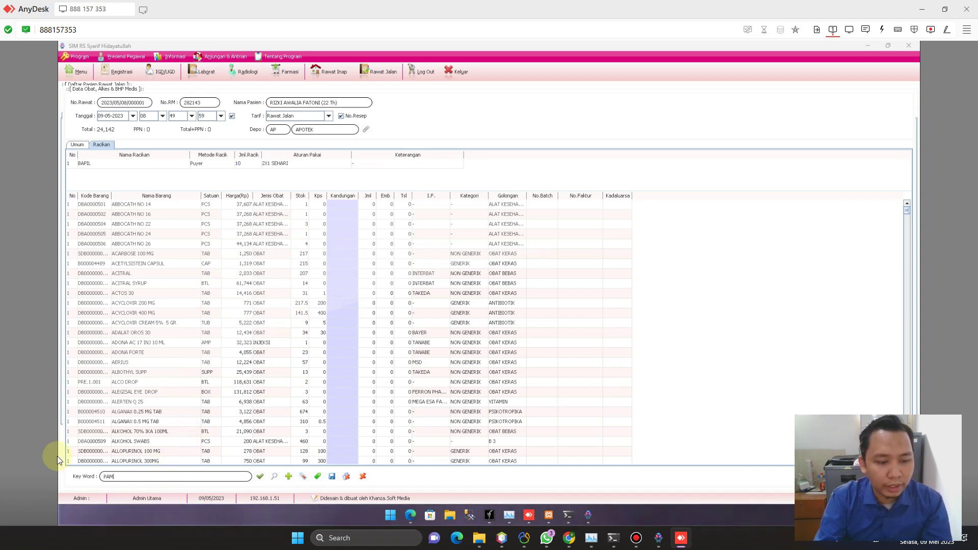
pyautogui.write('OL')
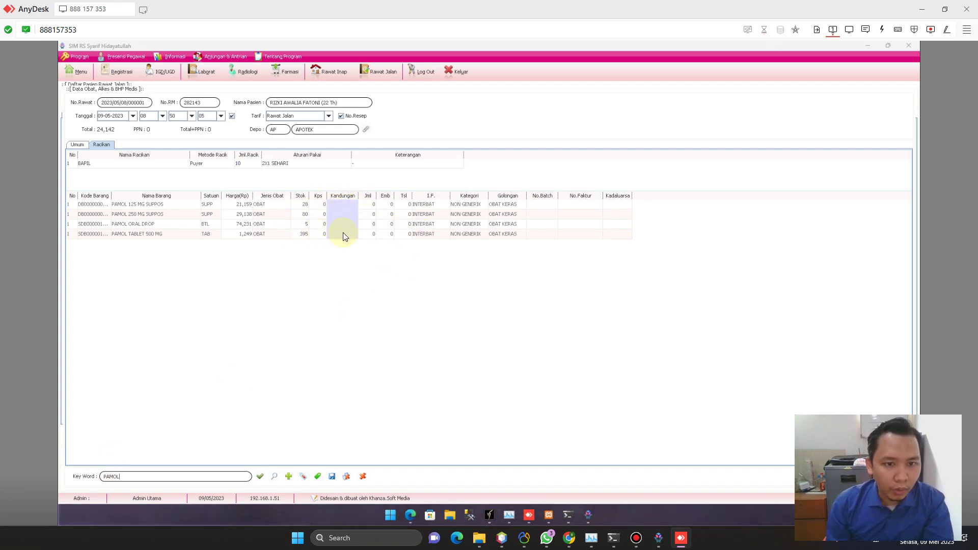
pyautogui.click(343, 205)
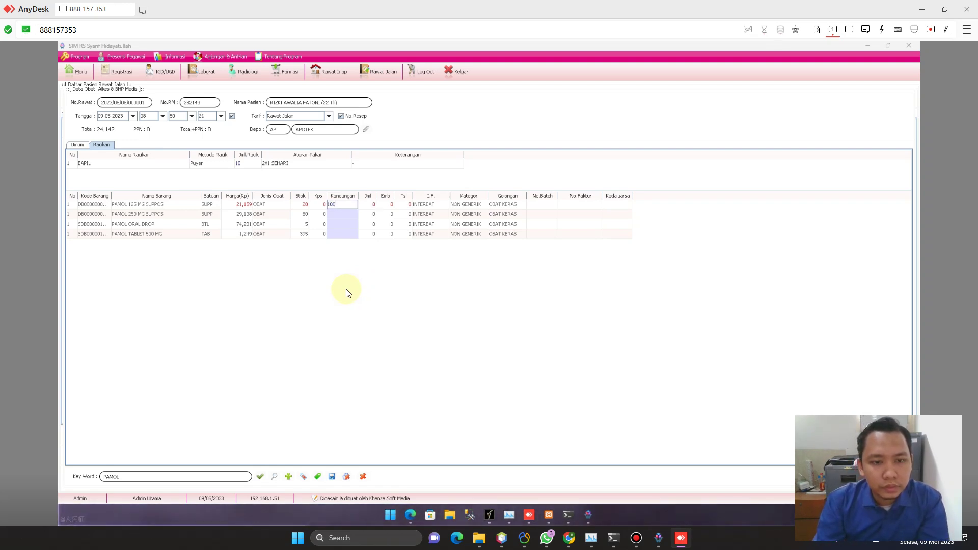
pyautogui.press('Return')
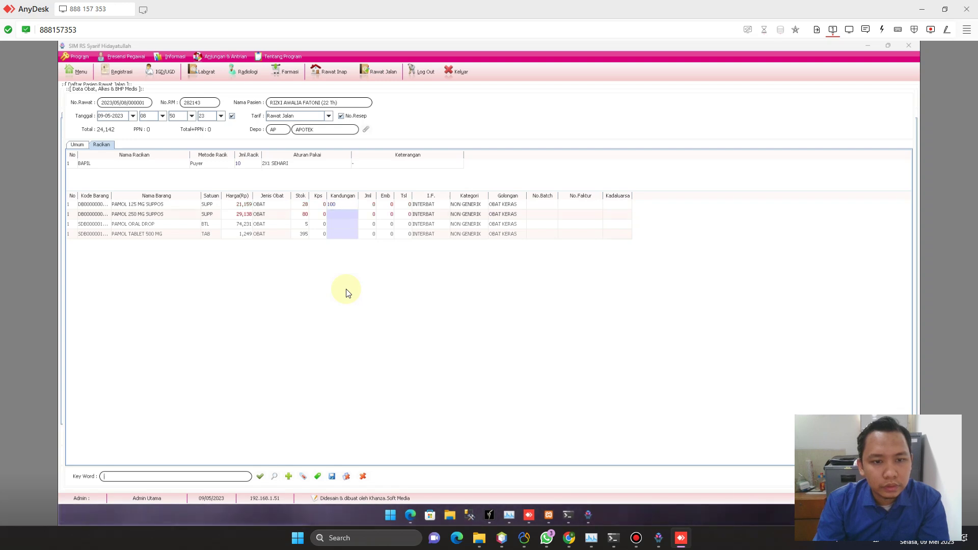
pyautogui.doubleClick(346, 206)
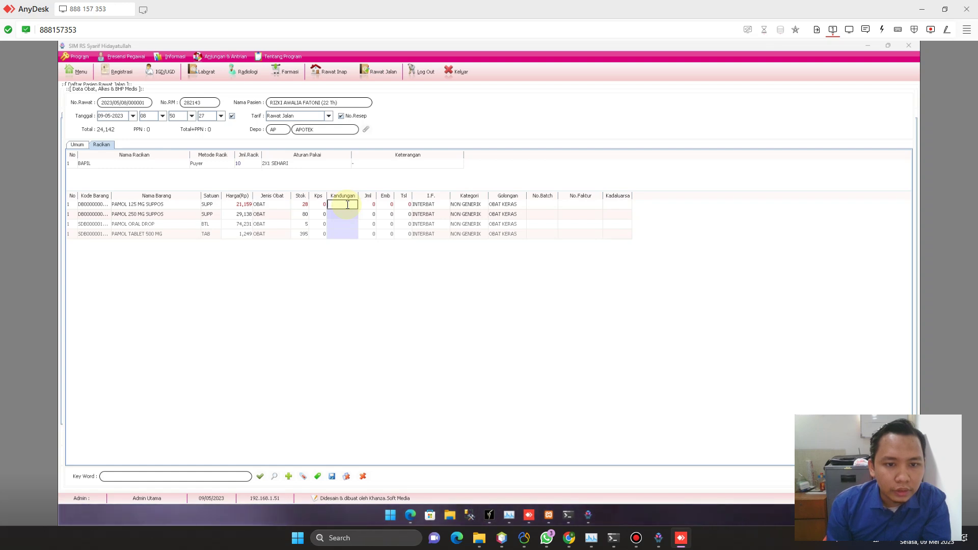
pyautogui.click(374, 217)
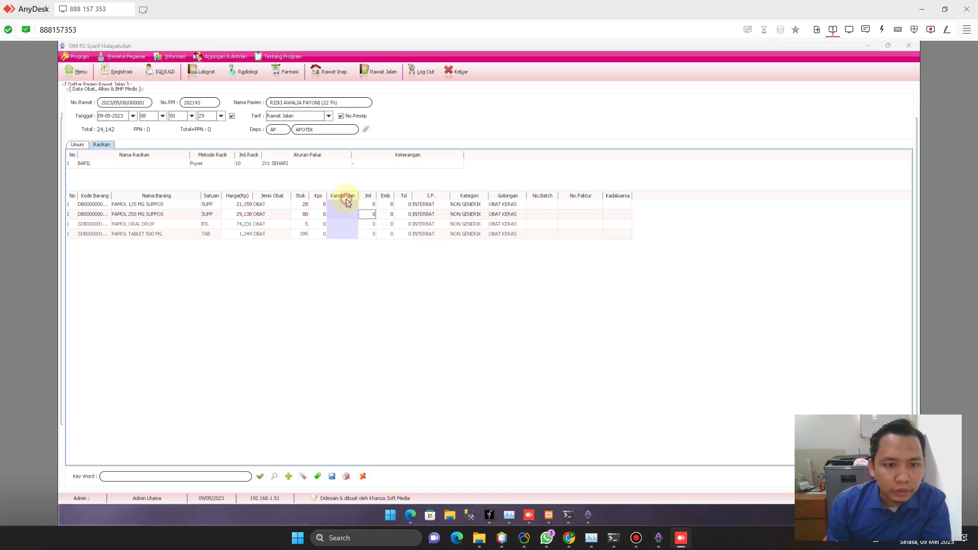
# Step: Try a Kandungan of 50 for PAMOL 125 MG SUPPOS and clear it again
pyautogui.click(347, 199)
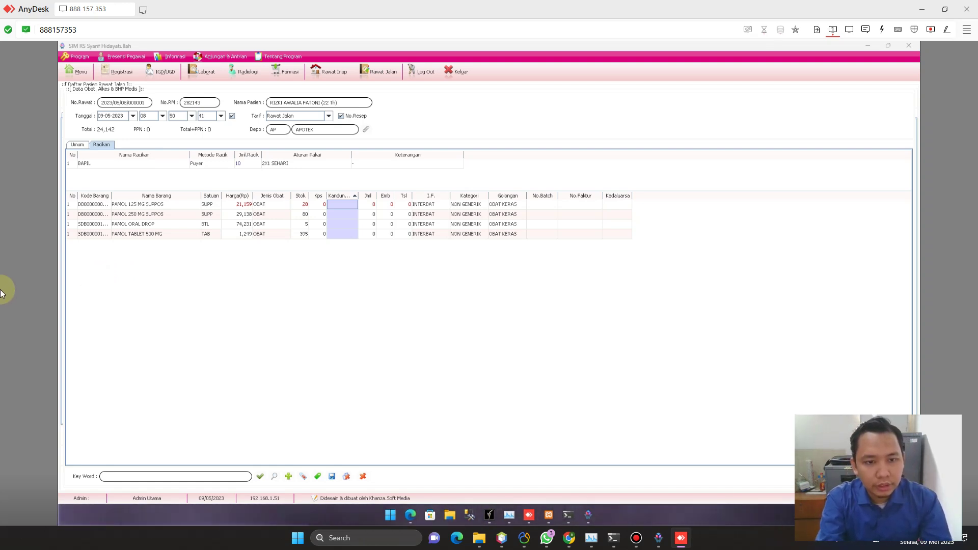
pyautogui.write('50')
pyautogui.press('BackSpace')
pyautogui.press('BackSpace')
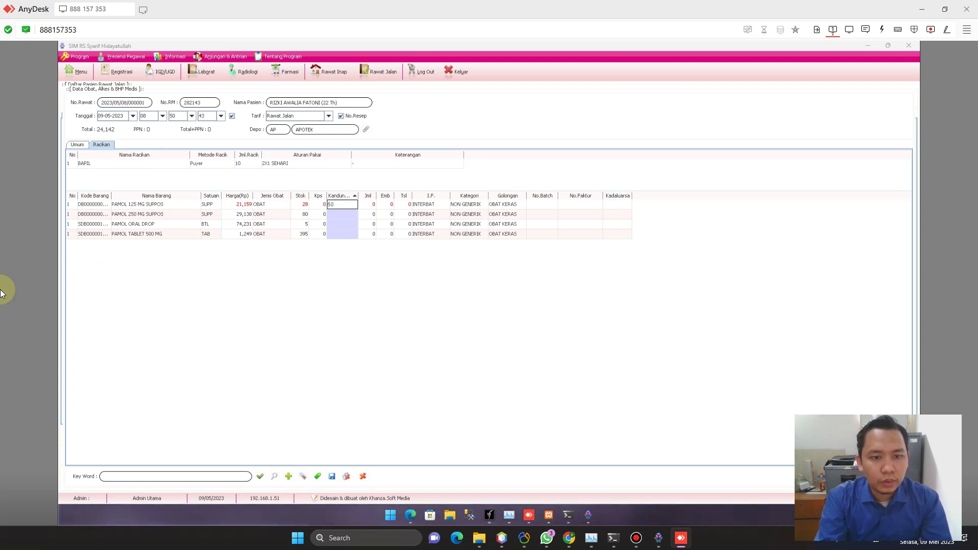
pyautogui.click(320, 204)
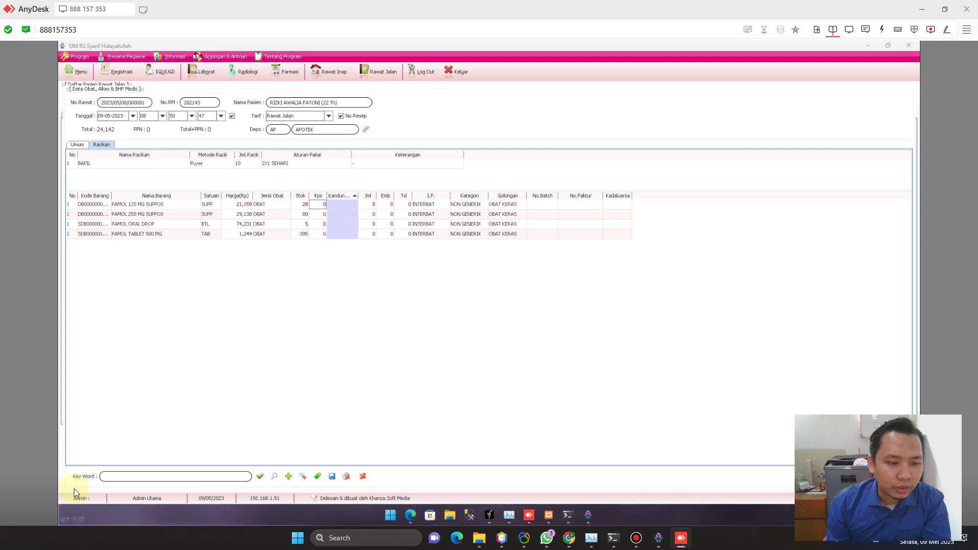
# Step: List all compound ingredients without a keyword and check the Kps capacities of the acyclovir tablets and nearby medicines
pyautogui.click(139, 477)
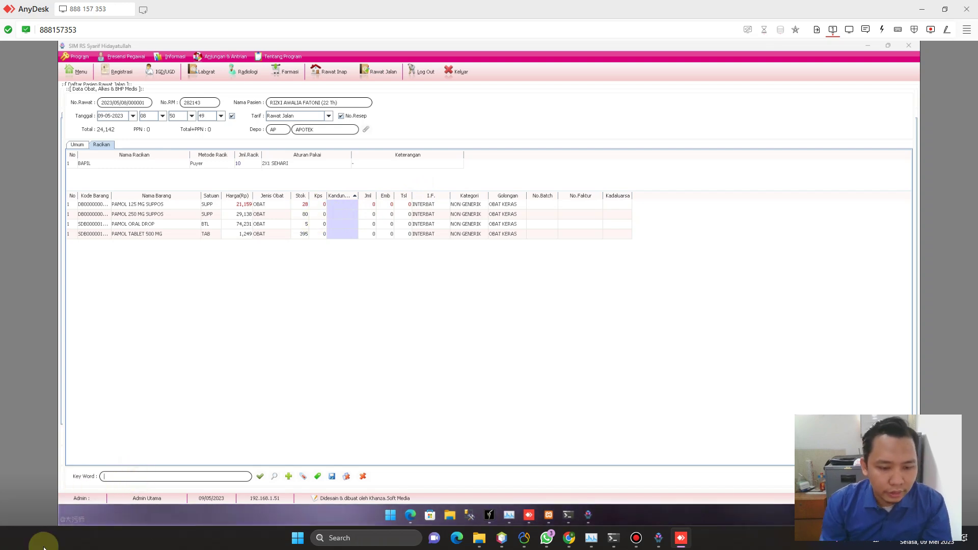
pyautogui.click(259, 477)
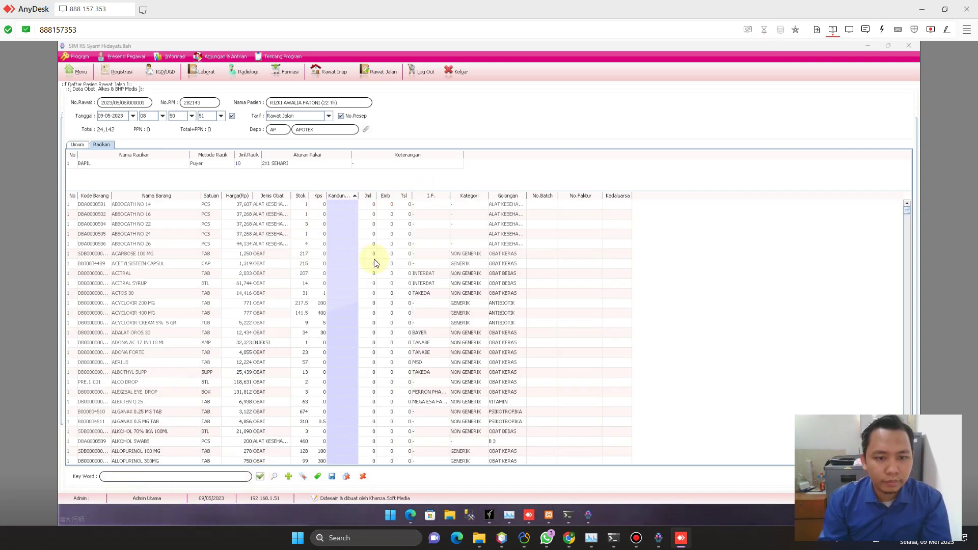
pyautogui.click(324, 293)
pyautogui.write('1')
pyautogui.click(320, 302)
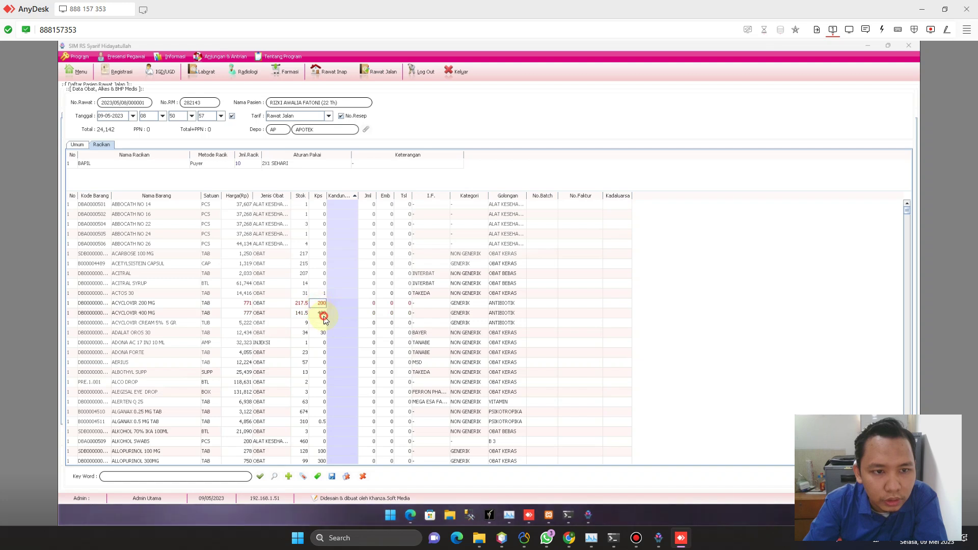
pyautogui.click(323, 313)
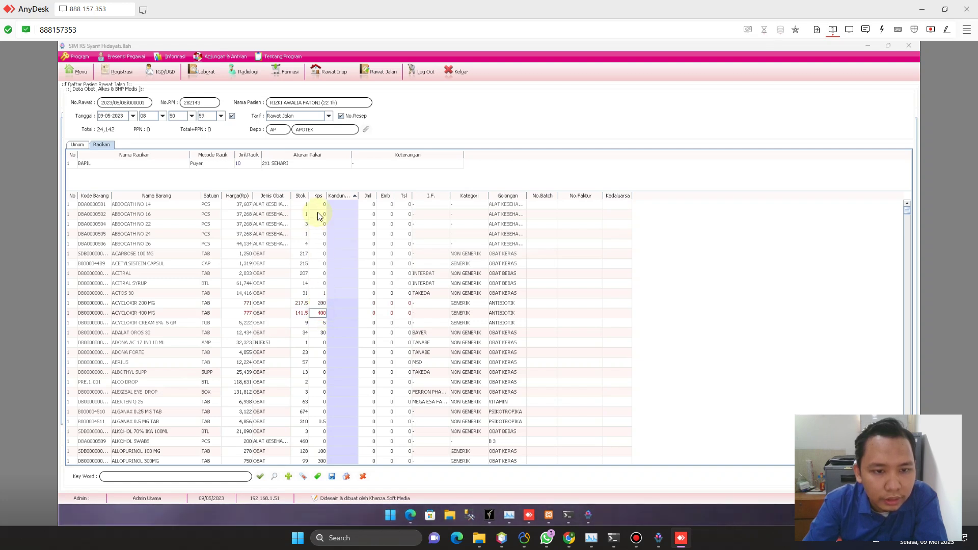
pyautogui.click(324, 235)
pyautogui.click(324, 273)
# Step: Enter a Kandungan of 100 for ACYCLOVIR 200 MG in the BAPIL compound
pyautogui.click(338, 302)
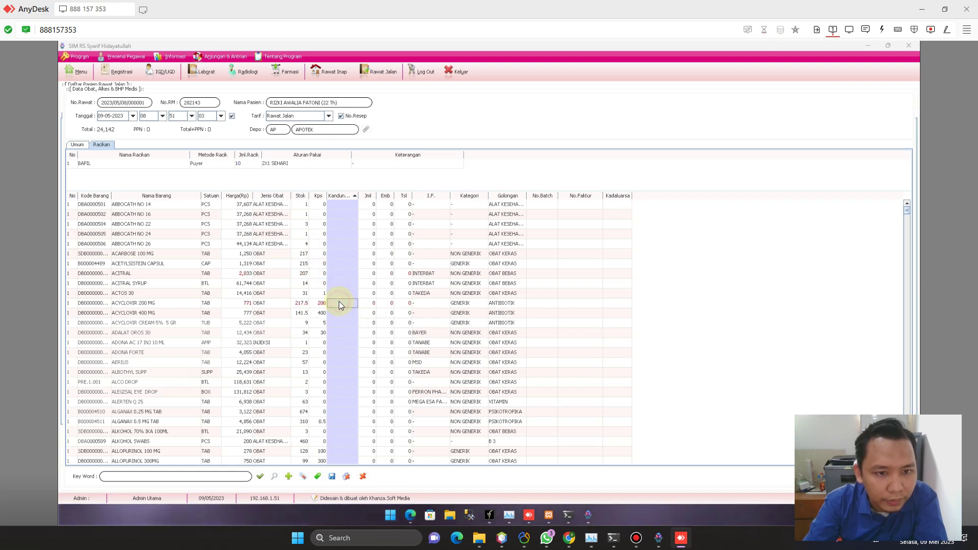
pyautogui.click(339, 301)
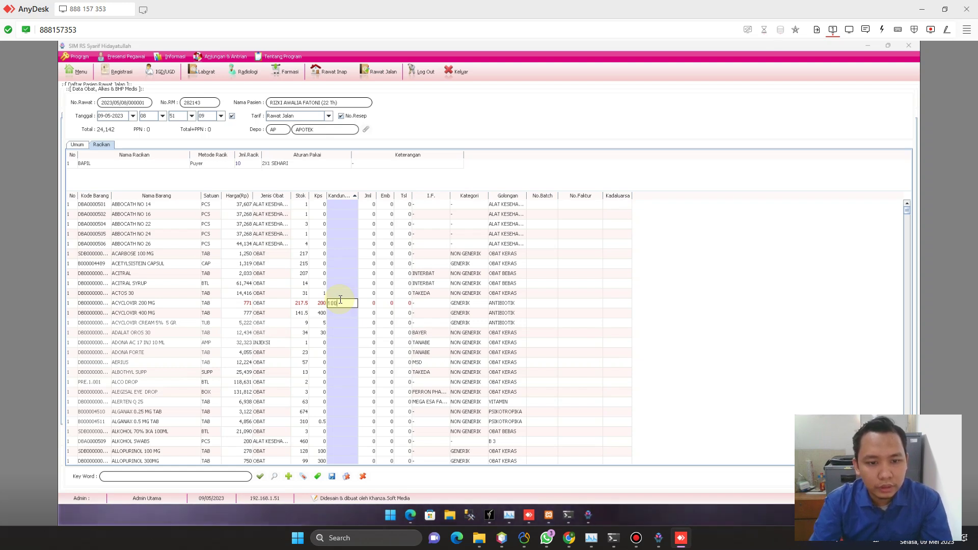
pyautogui.press('Return')
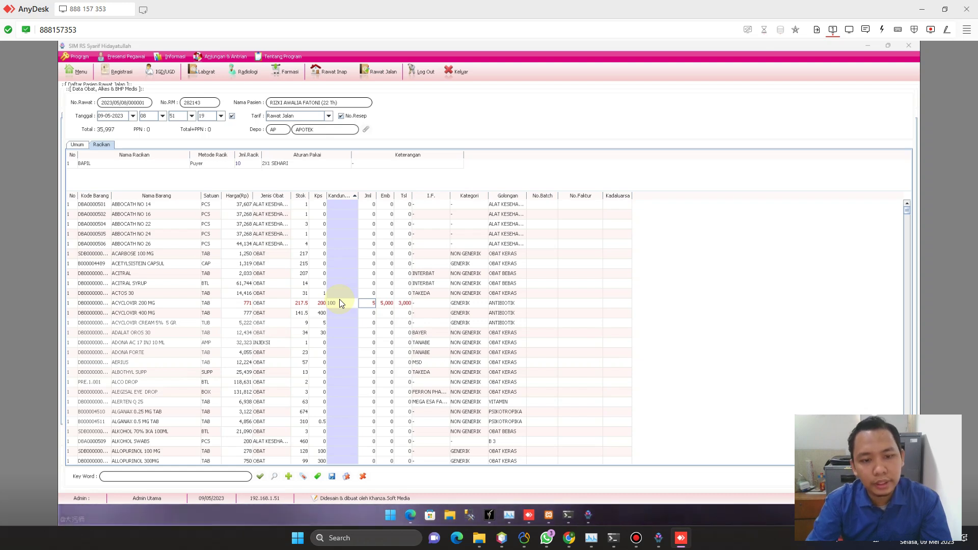
# Step: Clear the Kandungan of ACYCLOVIR 200 MG and set its Jml to 0
pyautogui.doubleClick(339, 303)
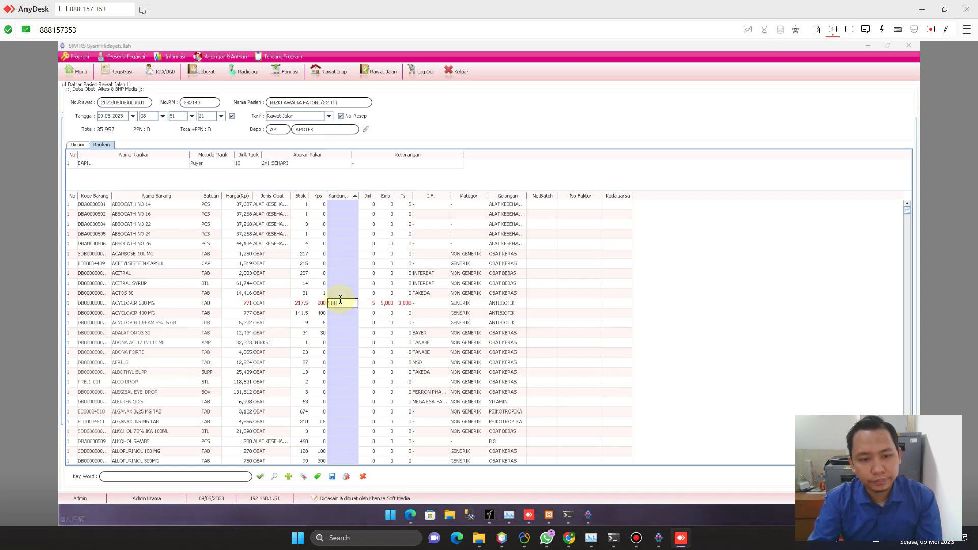
pyautogui.doubleClick(340, 303)
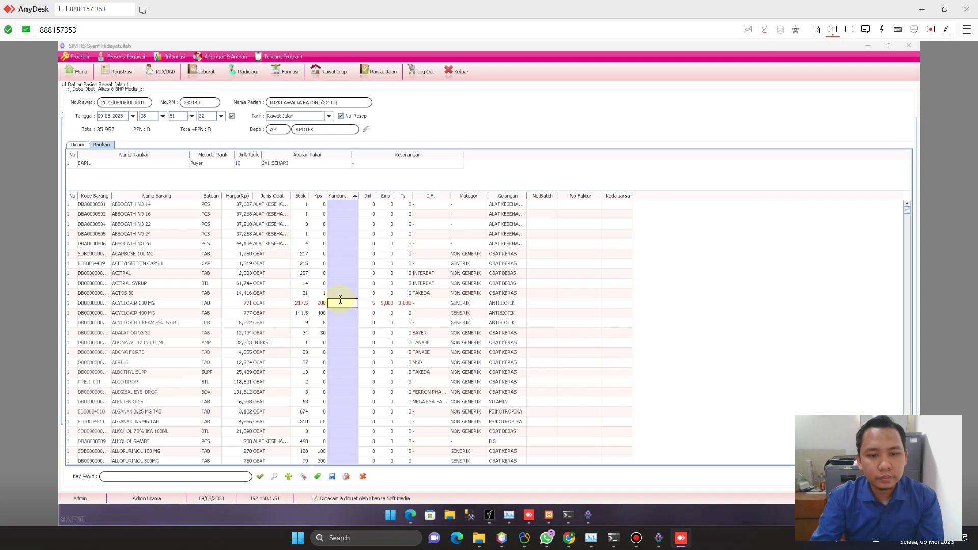
pyautogui.doubleClick(374, 303)
pyautogui.write('0')
pyautogui.press('Return')
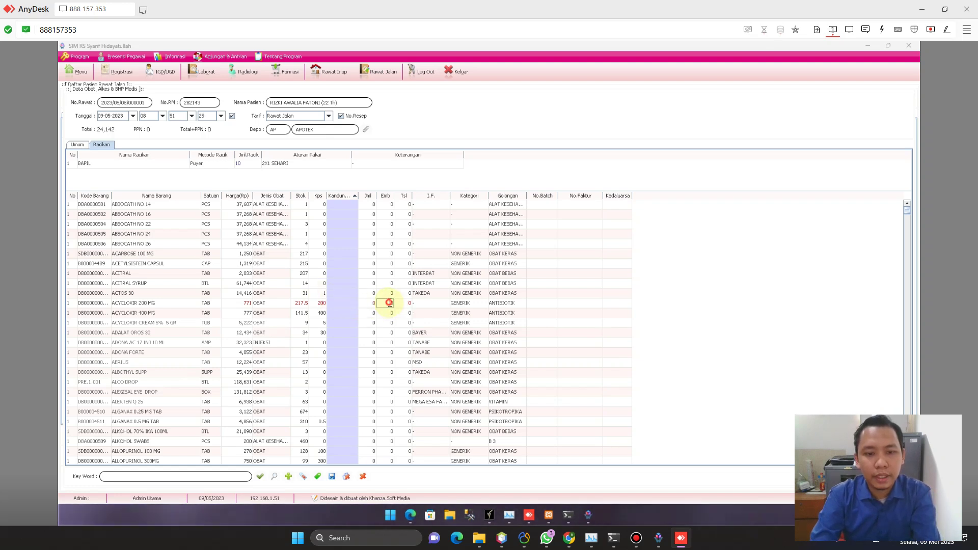
# Step: Set the Kandungan of ACYCLOVIR 200 MG back to 100 and have its quantity calculated
pyautogui.click(346, 303)
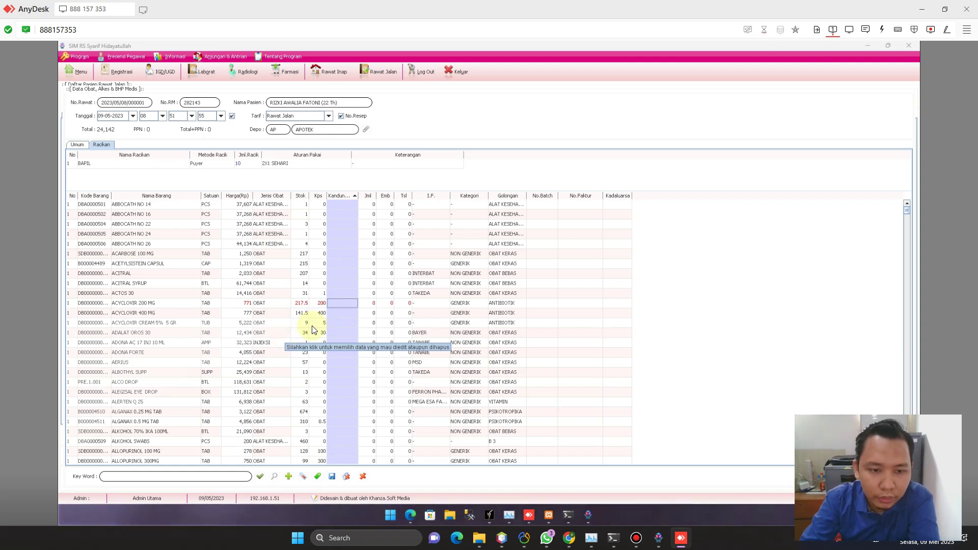
pyautogui.doubleClick(338, 304)
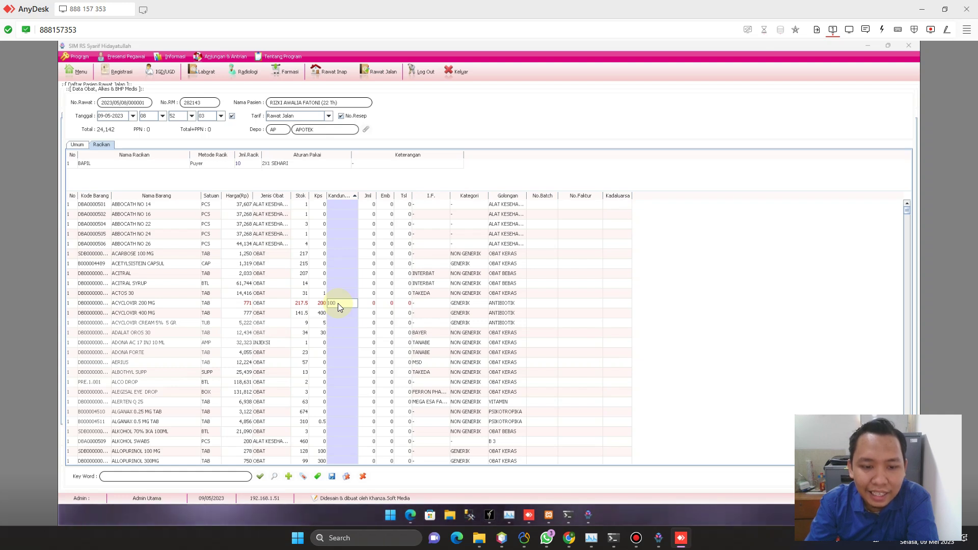
pyautogui.press('Tab')
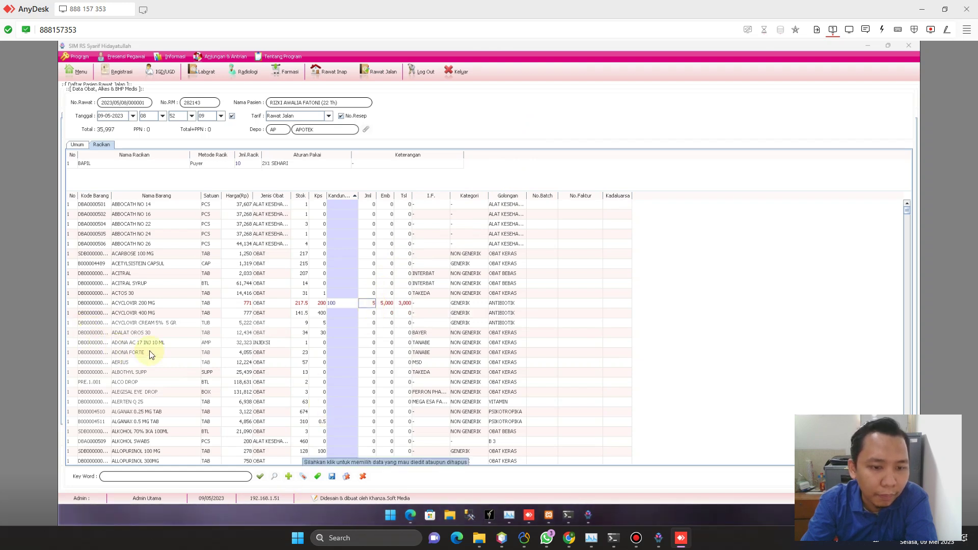
# Step: Enter a Kandungan of 10 for ADALAT OROS 30 in the compound and have its quantity calculated
pyautogui.click(340, 332)
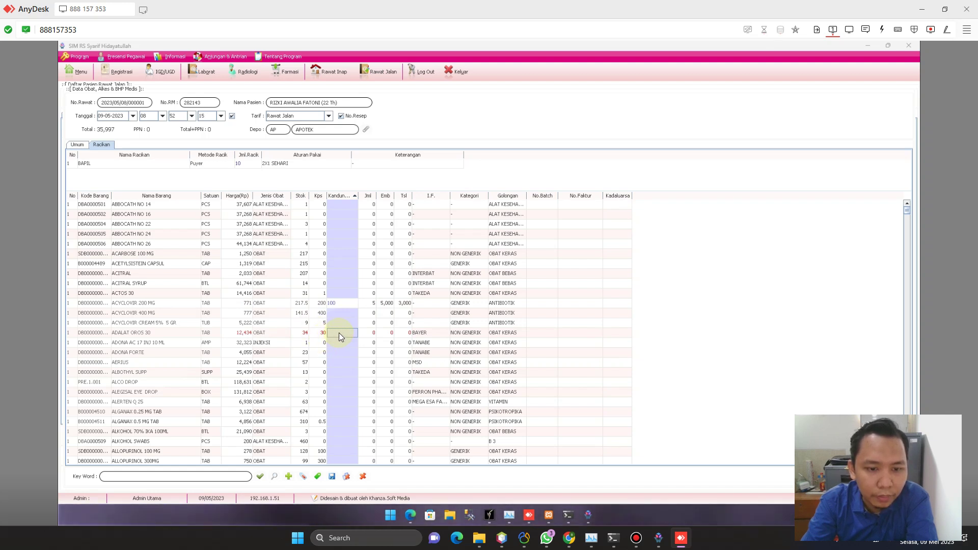
pyautogui.doubleClick(338, 332)
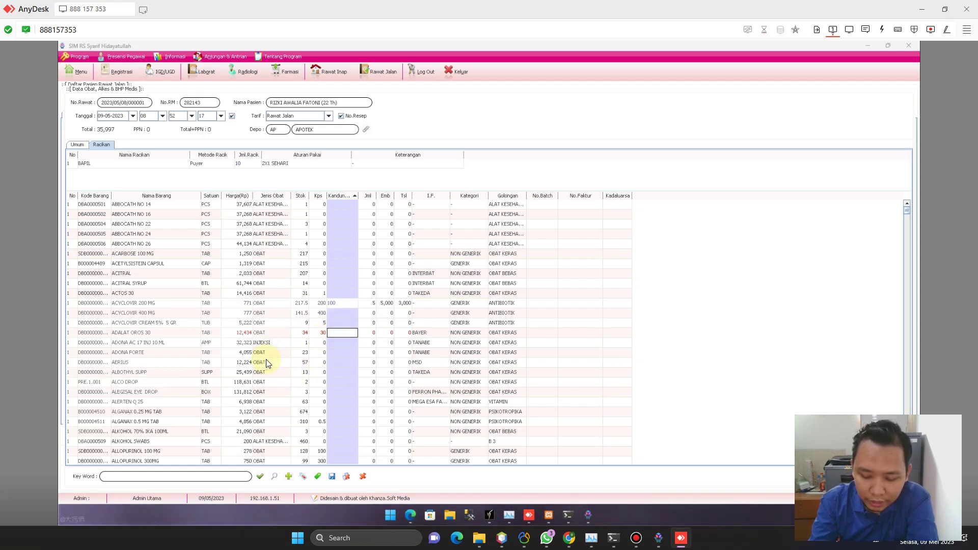
pyautogui.write('10')
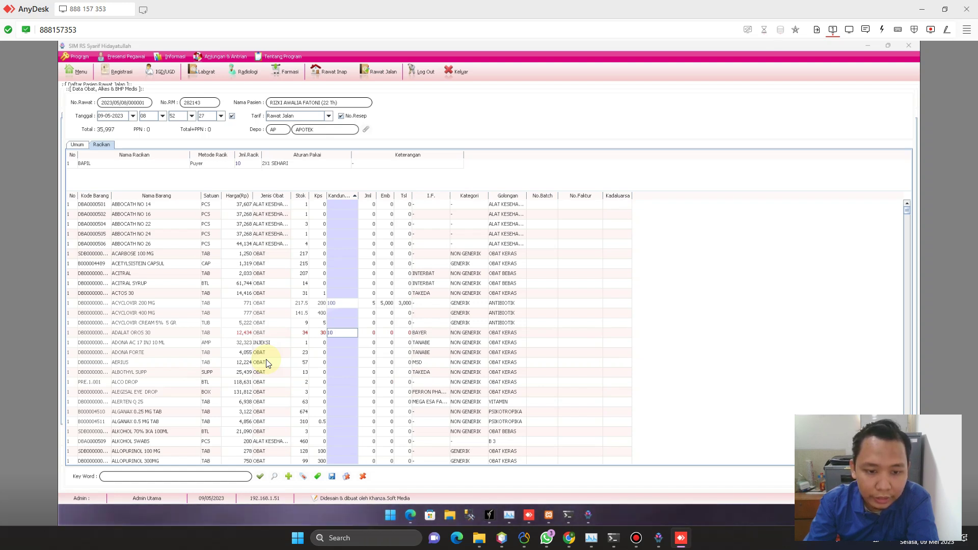
pyautogui.press('Tab')
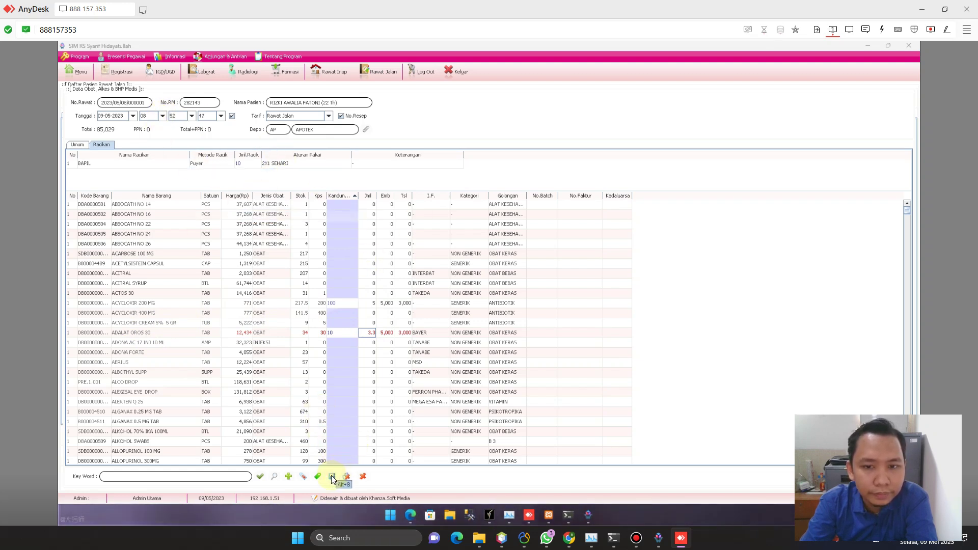
# Step: Check the general and compounded medicine lists, save the given medicines with confirmation, and save the resulting prescription record
pyautogui.click(78, 145)
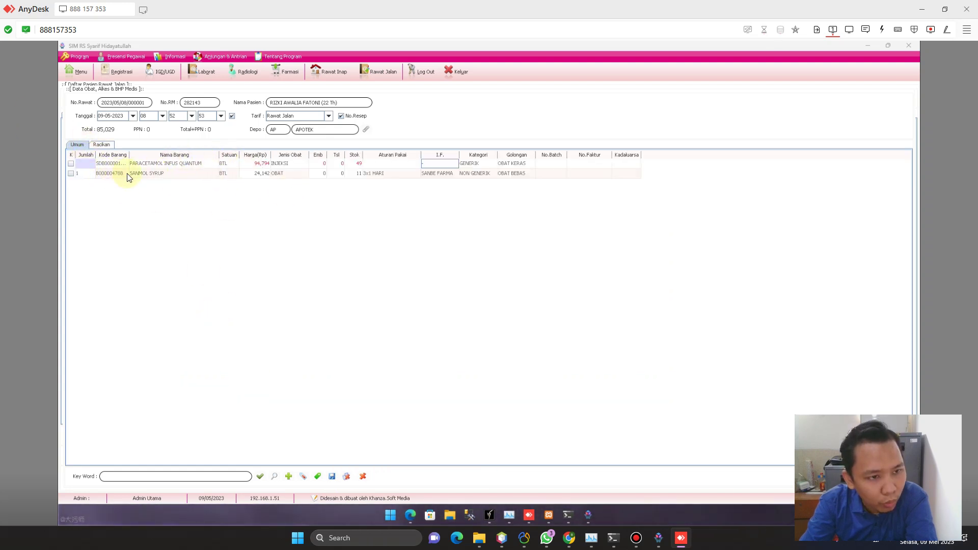
pyautogui.click(105, 145)
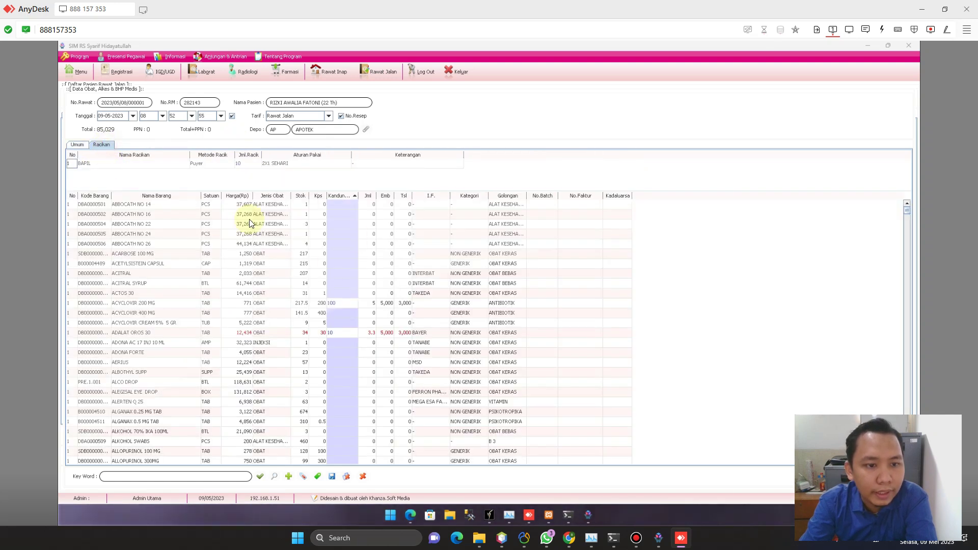
pyautogui.click(332, 476)
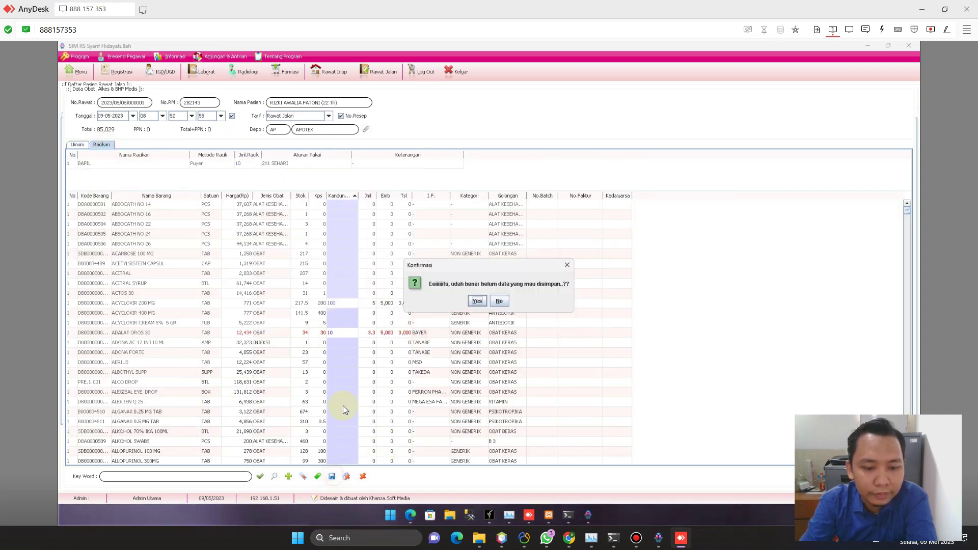
pyautogui.click(478, 303)
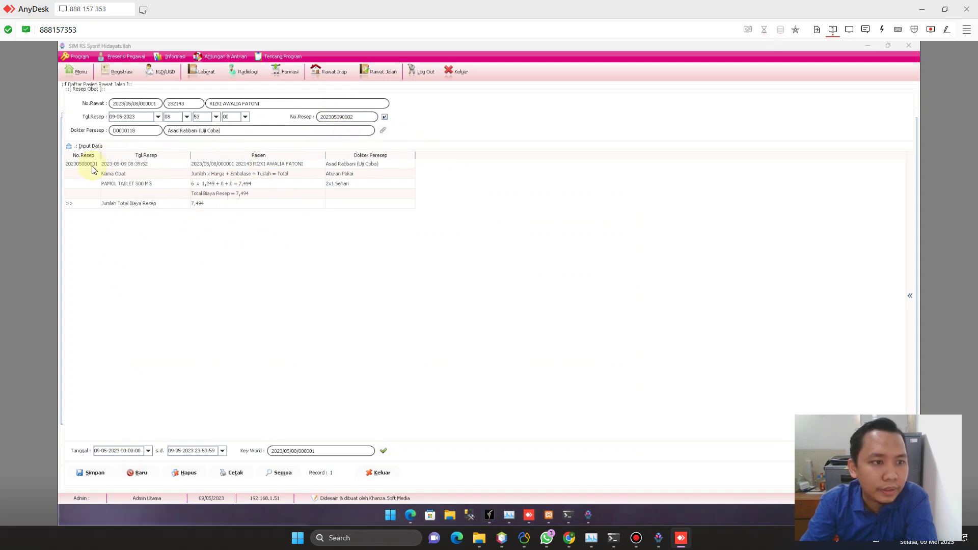
pyautogui.click(94, 474)
# Step: Examine the newly saved prescription's entries: SANMOL SYRUP, the Puyer compound, and its ADALAT OROS 30 and ACYCLOVIR 200 MG ingredients
pyautogui.click(85, 203)
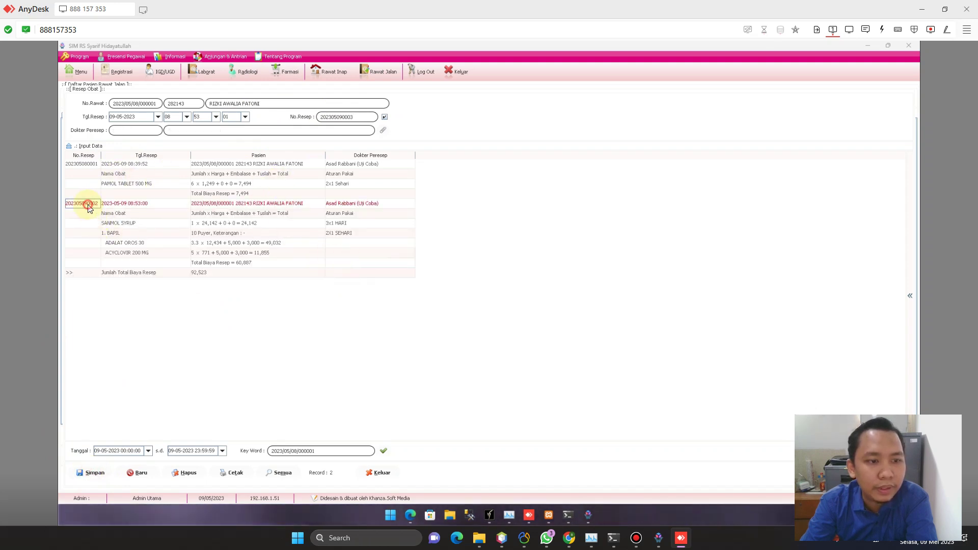
pyautogui.click(117, 226)
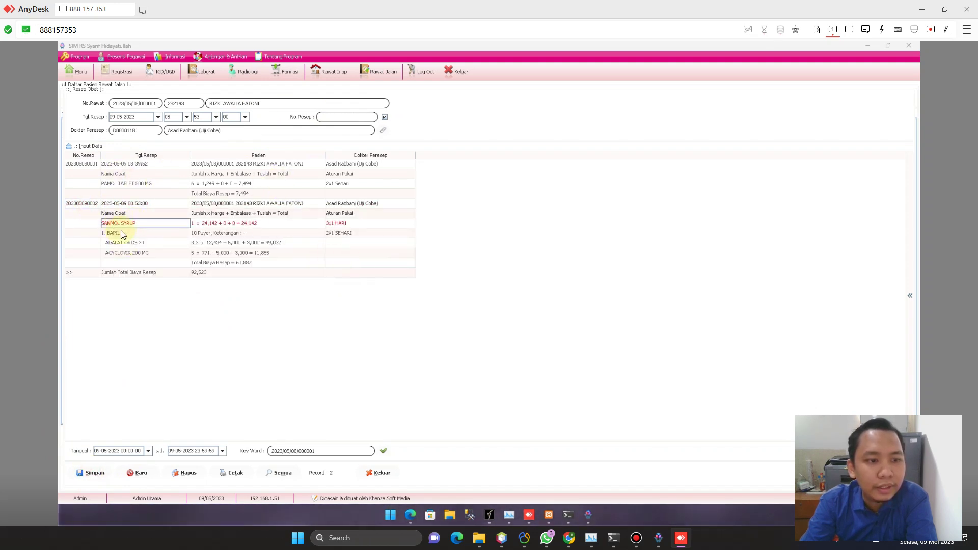
pyautogui.click(126, 232)
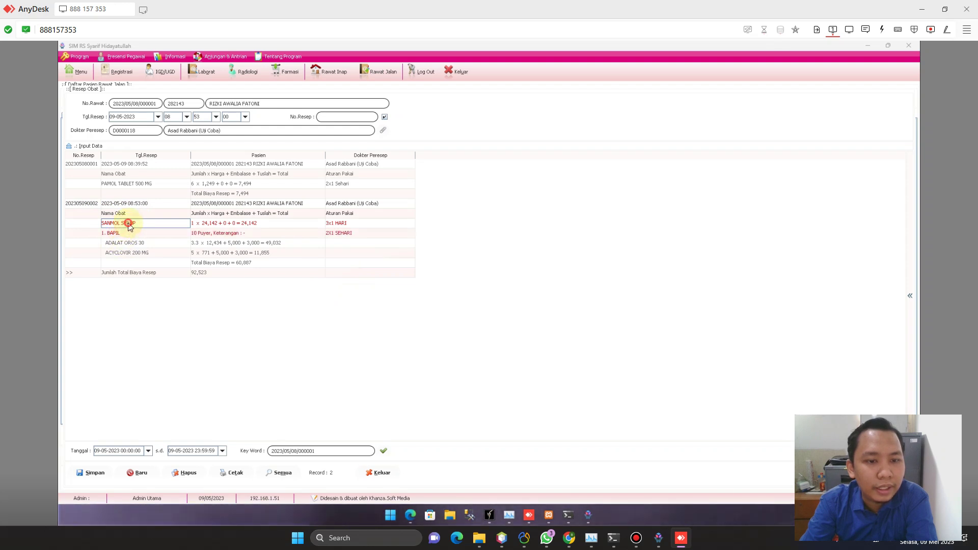
pyautogui.click(129, 225)
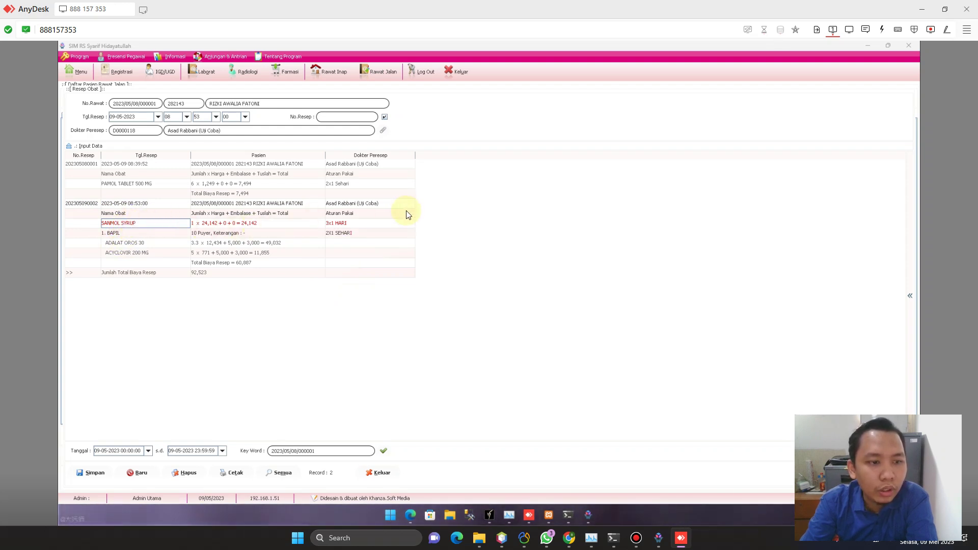
pyautogui.click(113, 236)
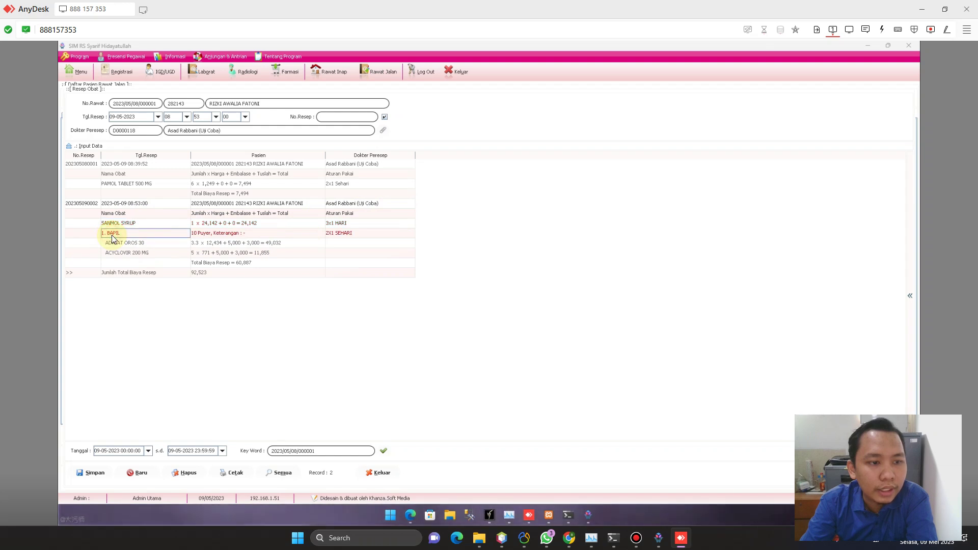
pyautogui.click(216, 235)
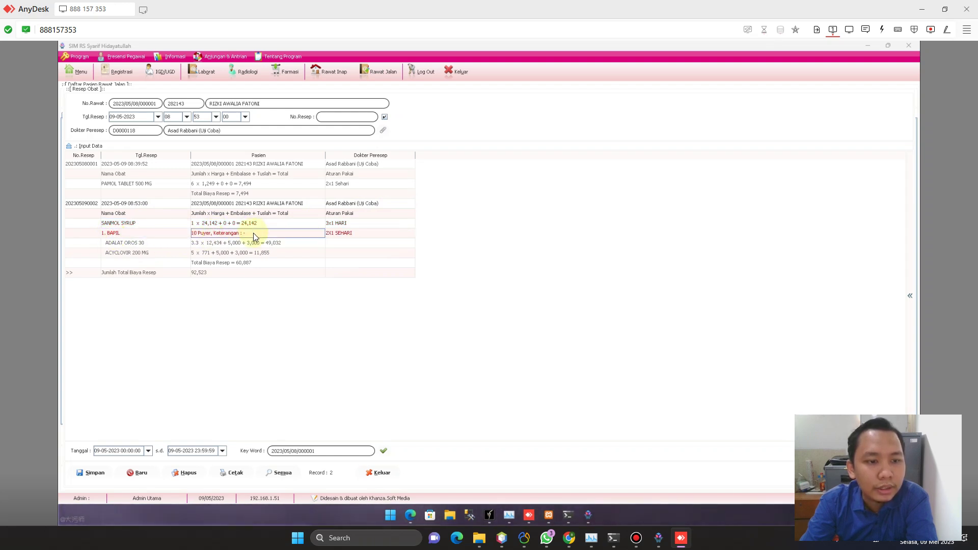
pyautogui.click(218, 245)
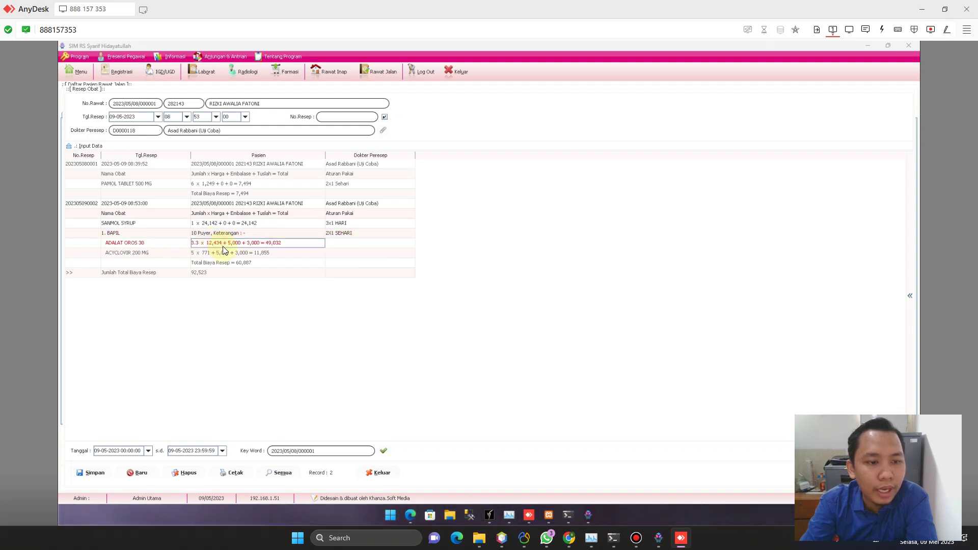
pyautogui.click(227, 254)
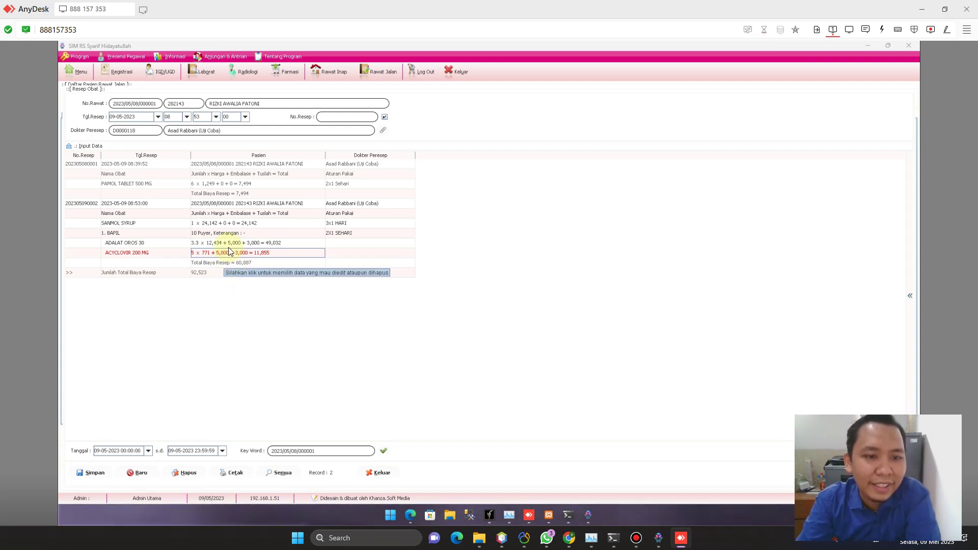
# Step: Try to print the newer prescription's usage labels with Cetak Aturan Pakai Model 1 and Model 2
pyautogui.click(109, 204)
pyautogui.rightClick(109, 204)
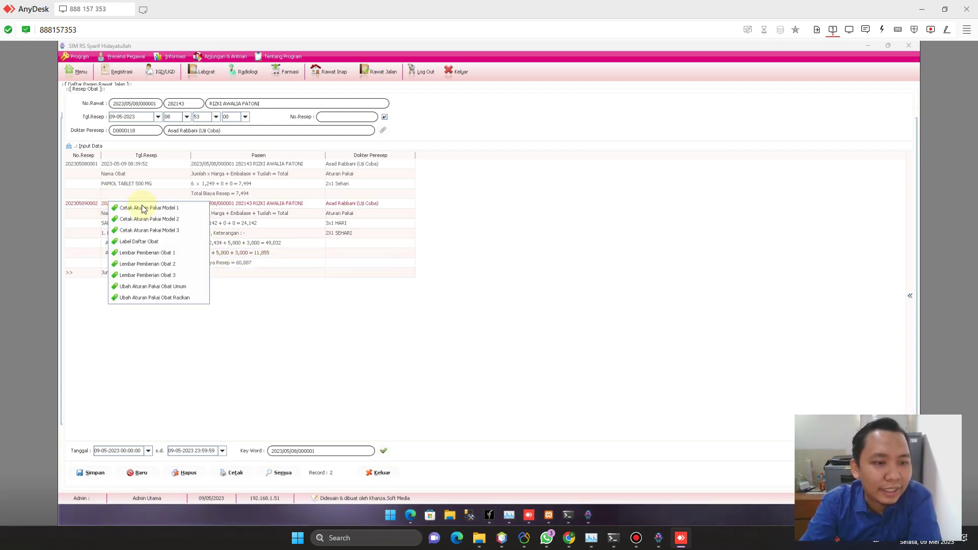
pyautogui.click(150, 209)
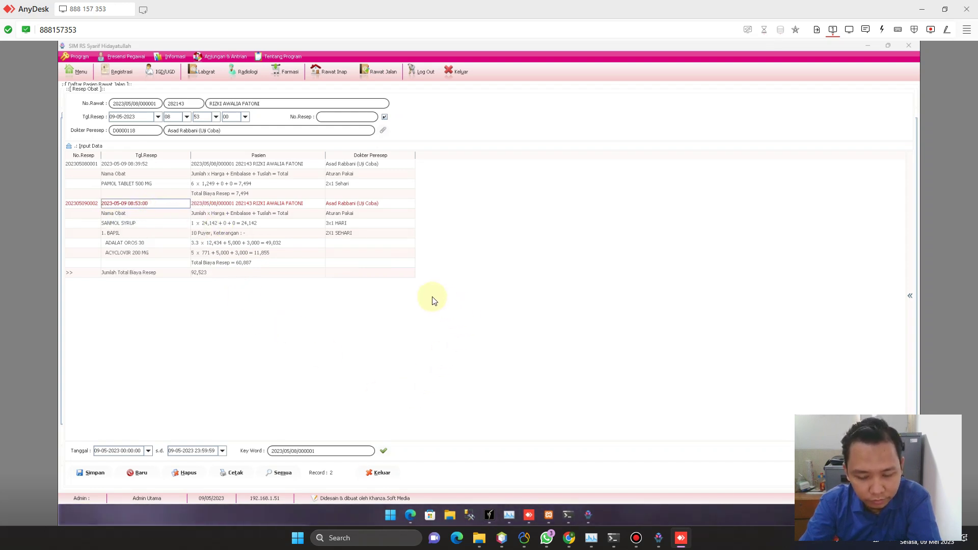
pyautogui.click(86, 204)
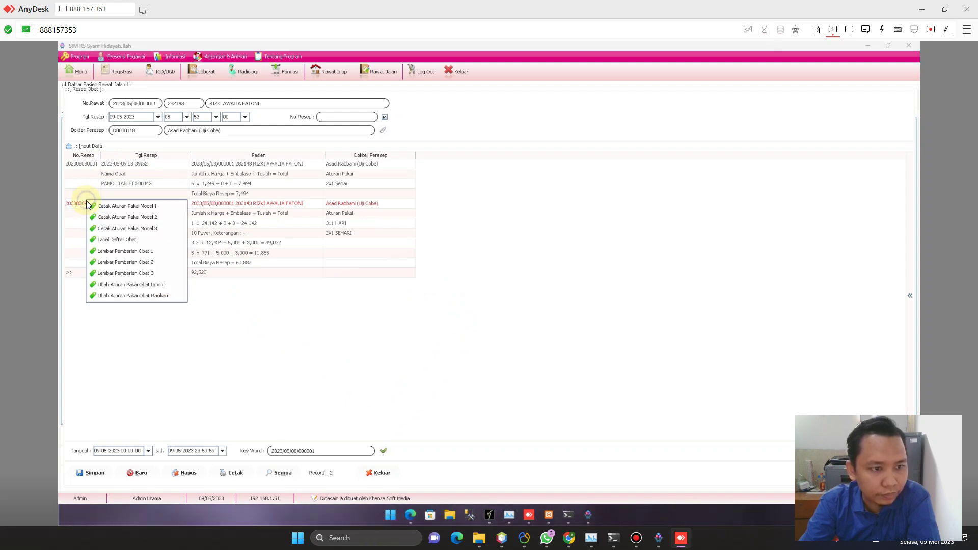
pyautogui.click(108, 220)
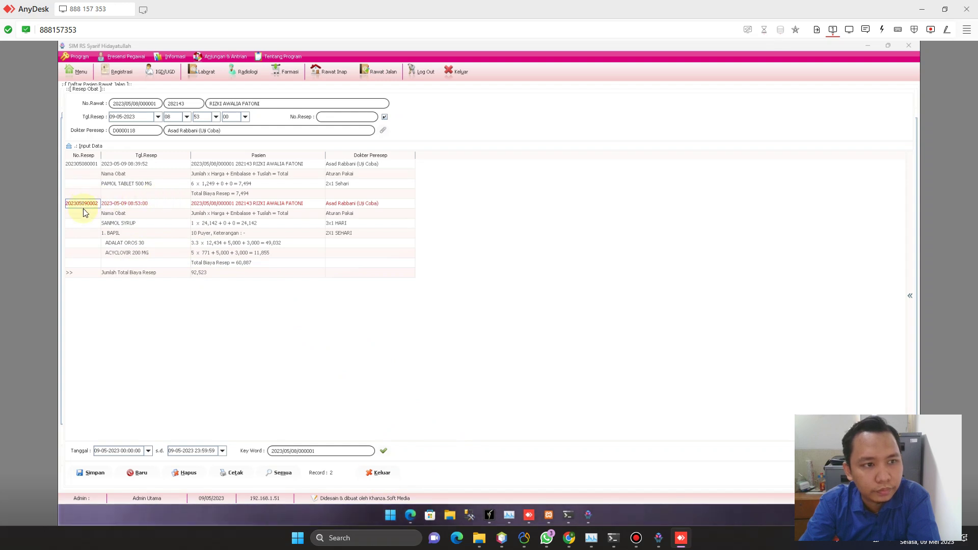
pyautogui.rightClick(83, 206)
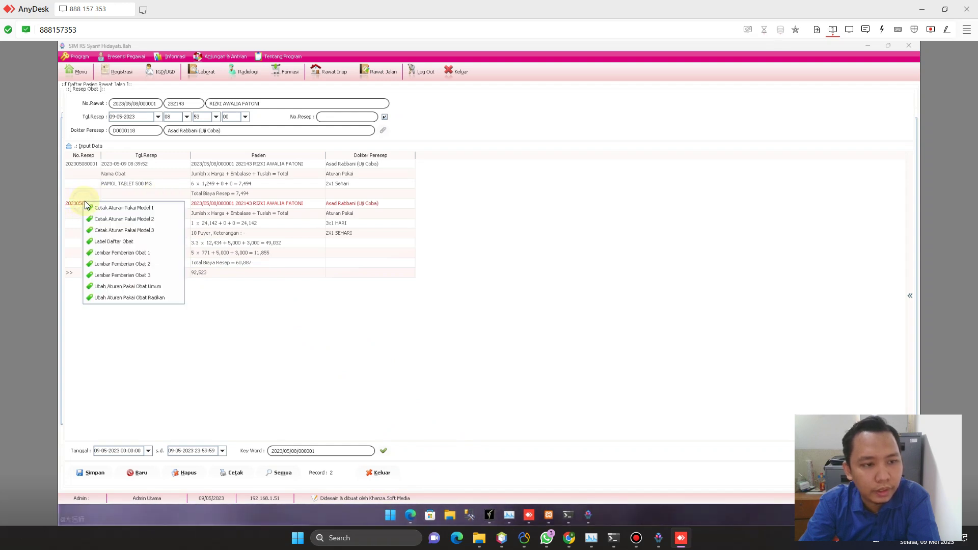
pyautogui.click(123, 219)
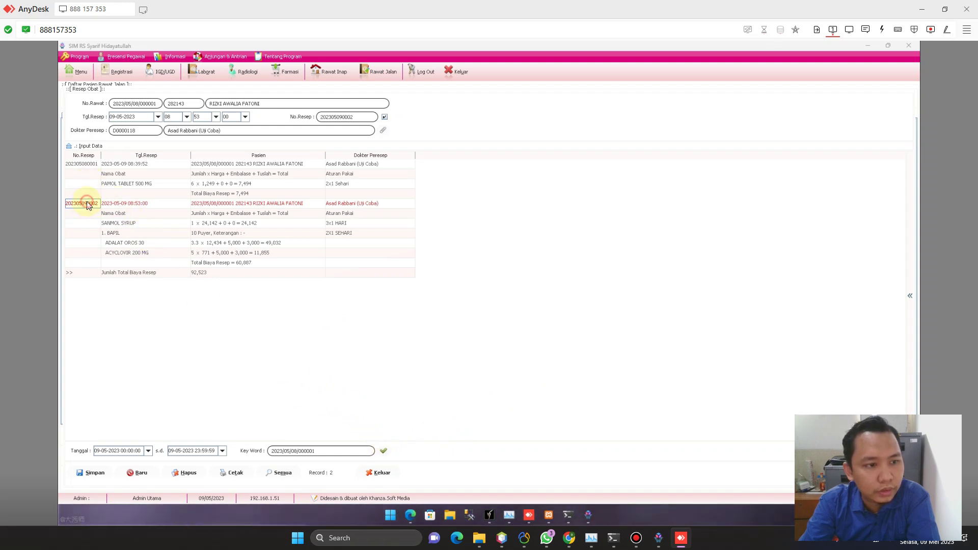
# Step: Preview the newer prescription's usage label with Cetak Aturan Pakai Model 1 and close the preview
pyautogui.rightClick(88, 206)
pyautogui.click(100, 211)
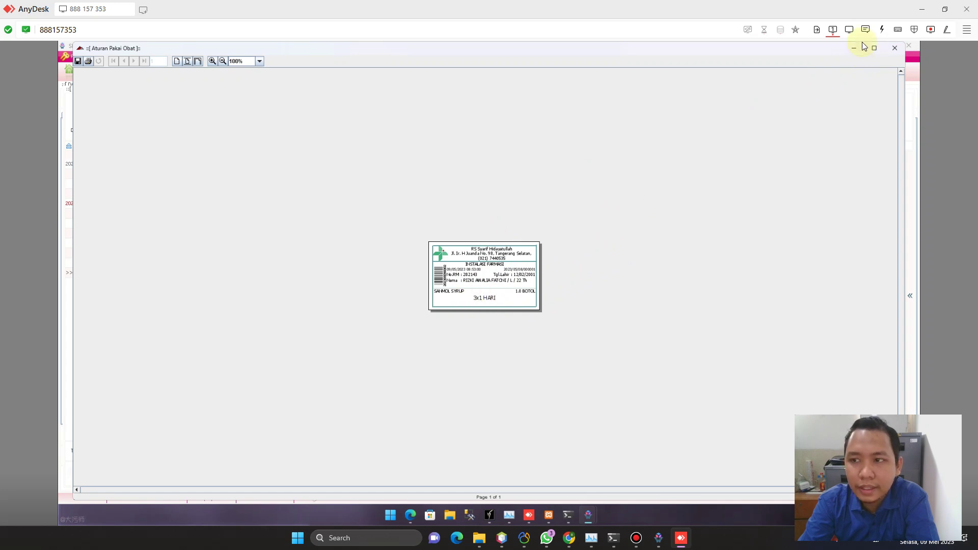
pyautogui.click(894, 49)
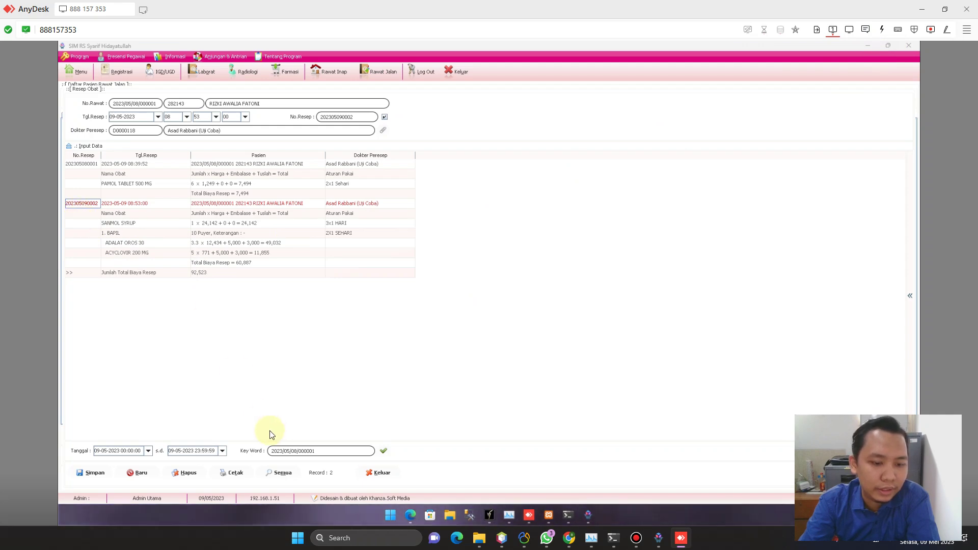
# Step: Preview the printable recap of the patient's prescriptions, then close it and leave the prescription form
pyautogui.click(234, 472)
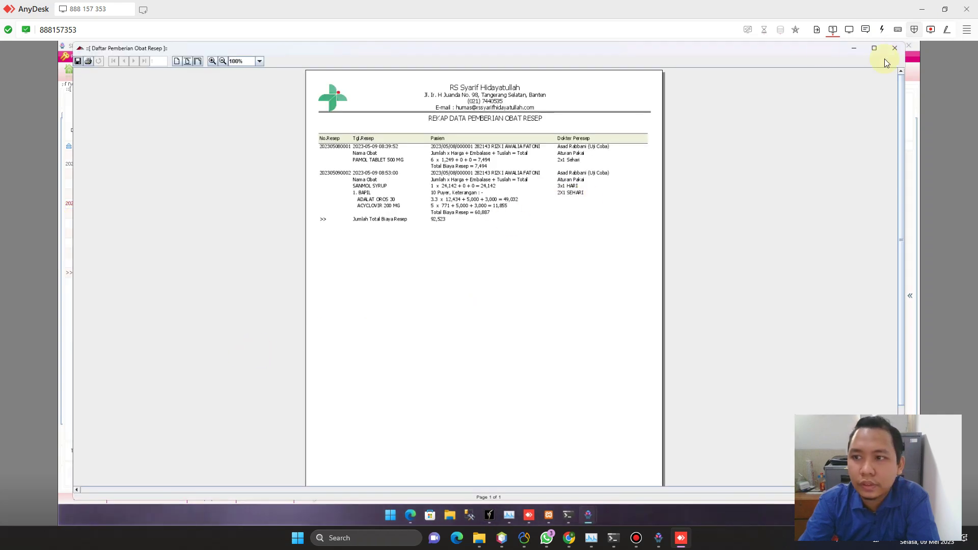
pyautogui.click(892, 54)
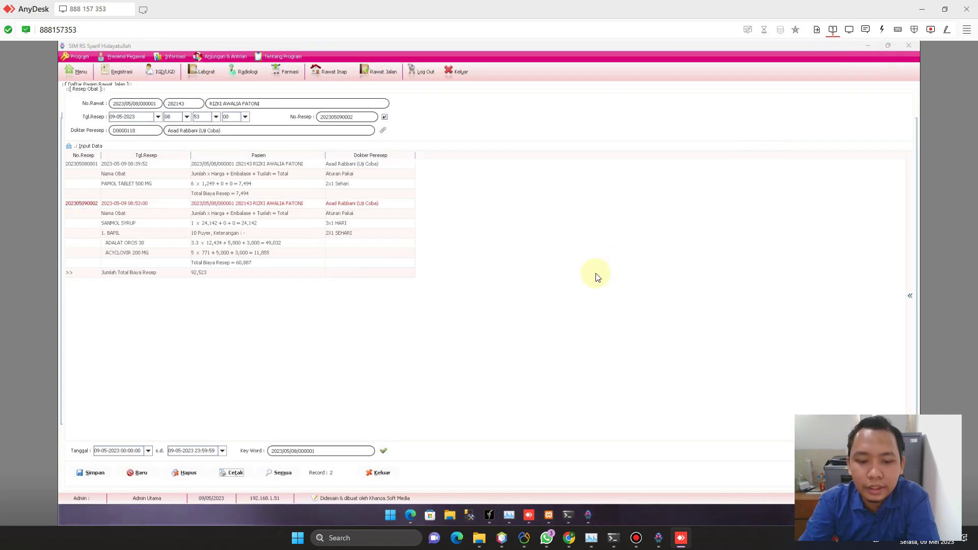
pyautogui.click(377, 469)
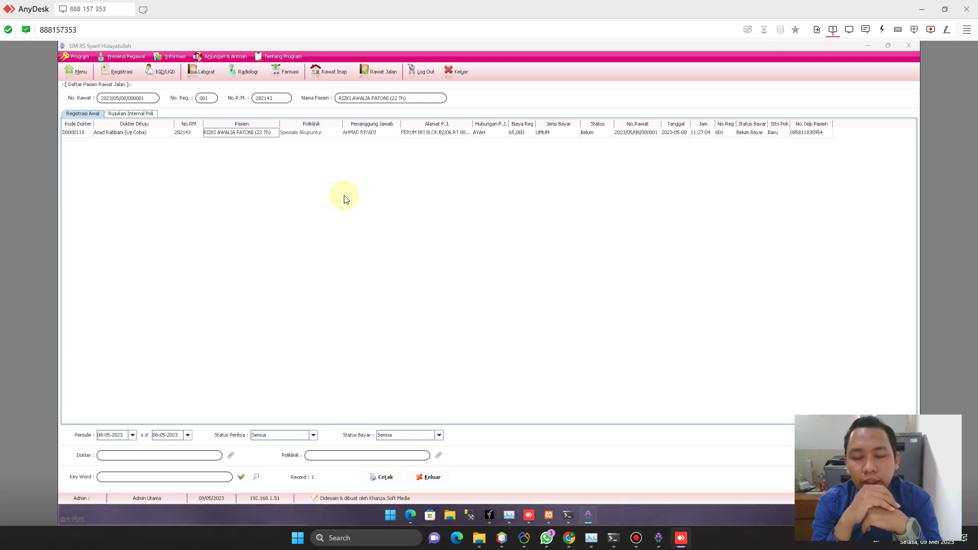
# Step: Open the pharmacy list of doctors' prescriptions and show outpatient prescriptions dated 08-05-2023 to 08-05-2023
pyautogui.click(283, 73)
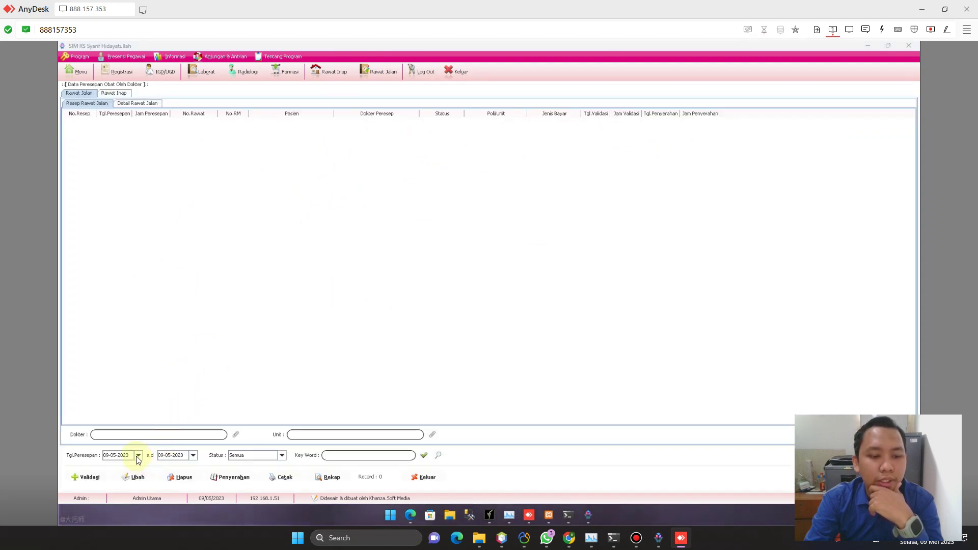
pyautogui.click(138, 456)
pyautogui.click(128, 382)
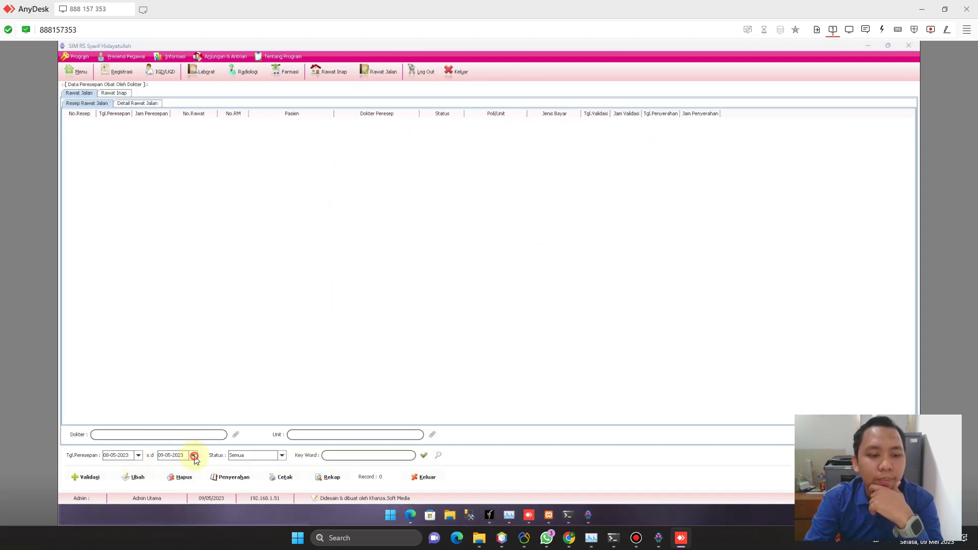
pyautogui.click(194, 456)
pyautogui.click(183, 383)
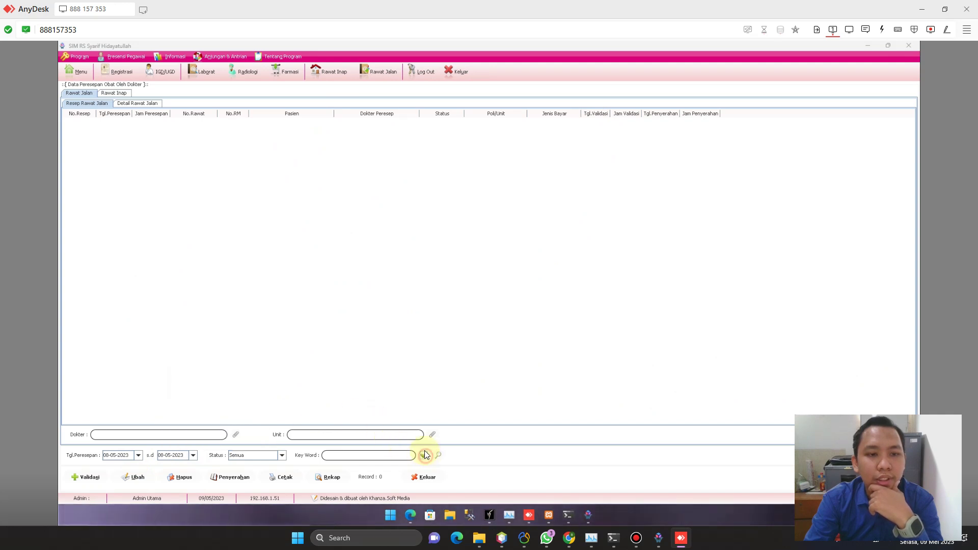
pyautogui.click(425, 456)
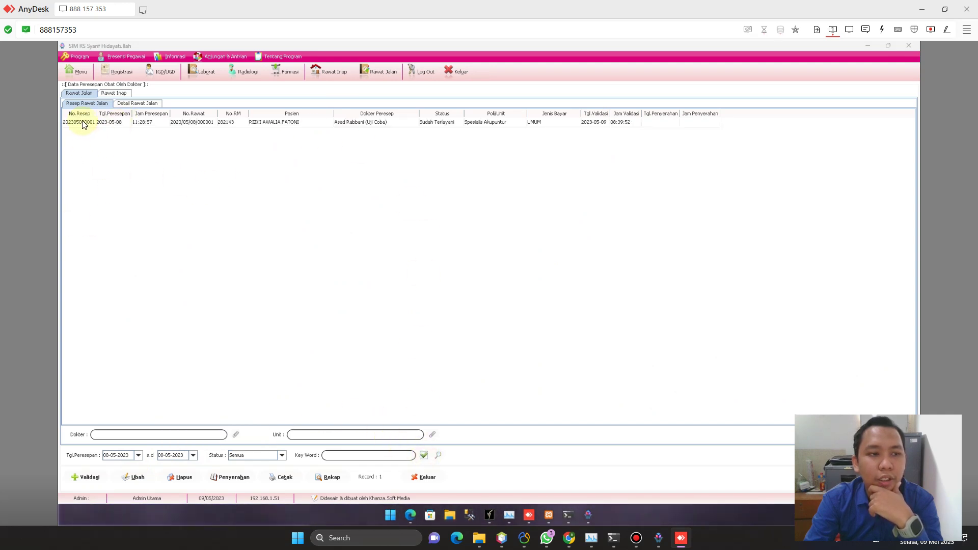
# Step: Try to edit the listed outpatient prescription and dismiss the message
pyautogui.click(140, 478)
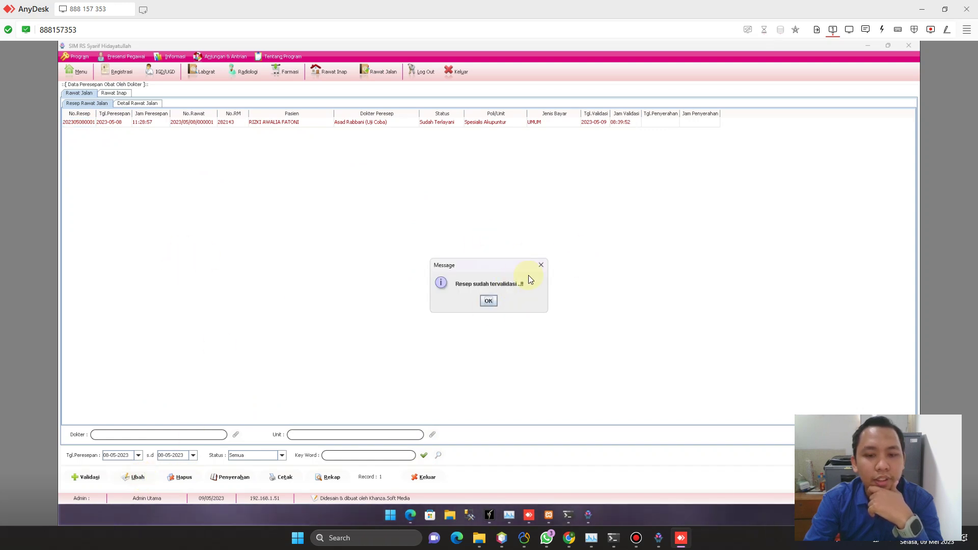
pyautogui.click(541, 266)
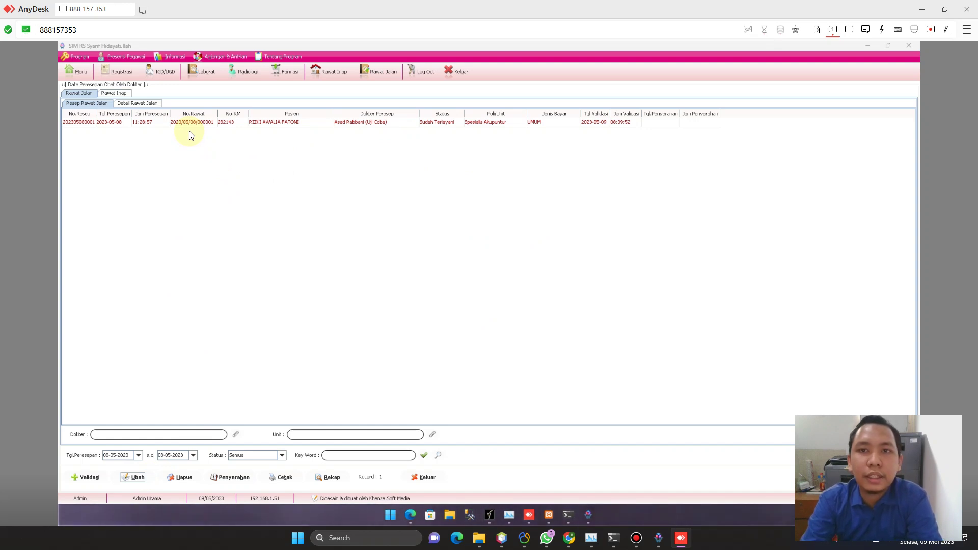
# Step: Load the Detail Rawat Jalan view of the outpatient prescriptions for the same dates
pyautogui.click(77, 123)
pyautogui.click(136, 103)
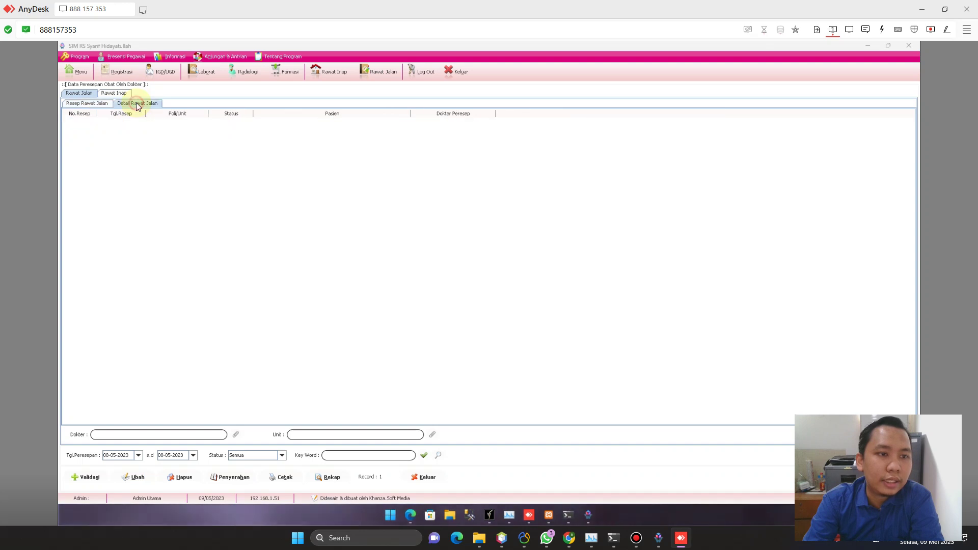
pyautogui.click(424, 455)
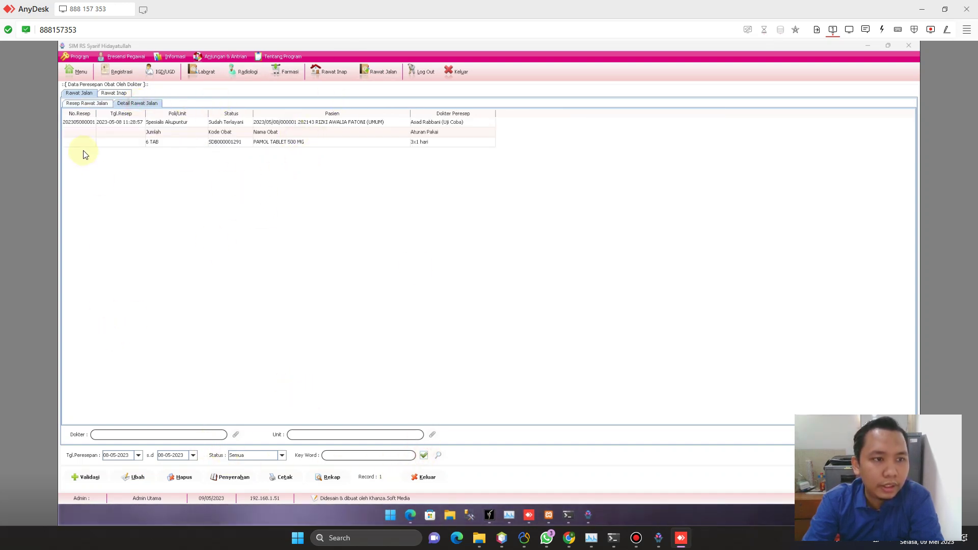
# Step: Leave the doctors' prescription list and open the medicine entry form for the patient in the Rawat Jalan list
pyautogui.click(86, 103)
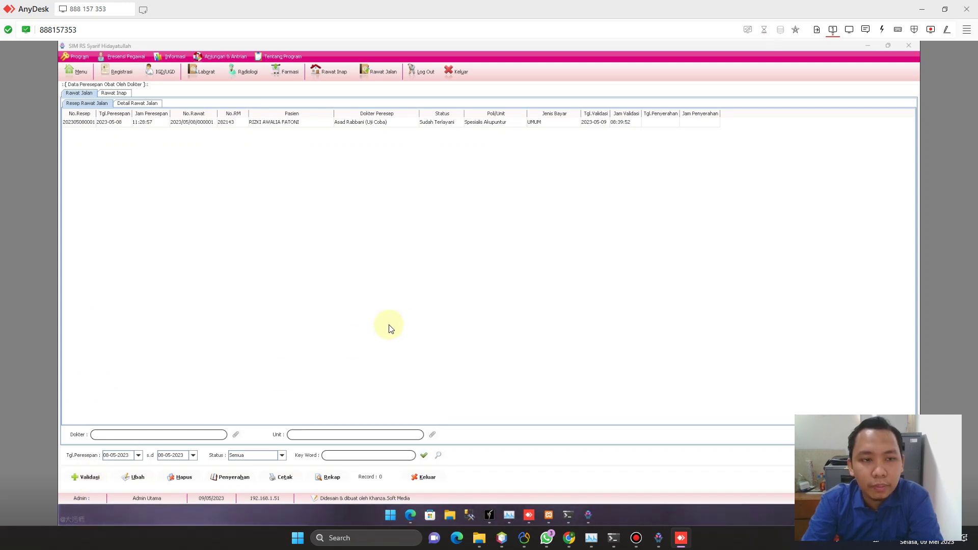
pyautogui.click(425, 477)
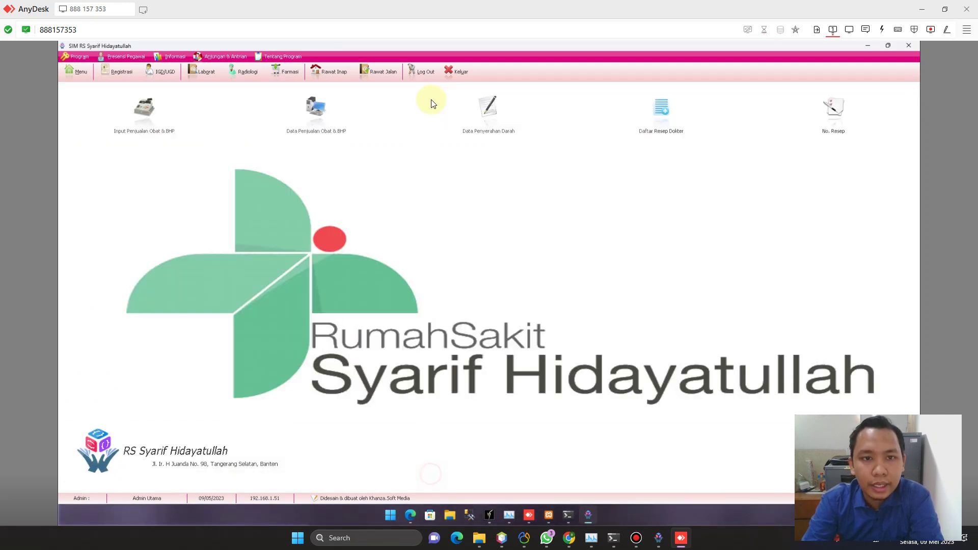
pyautogui.click(385, 73)
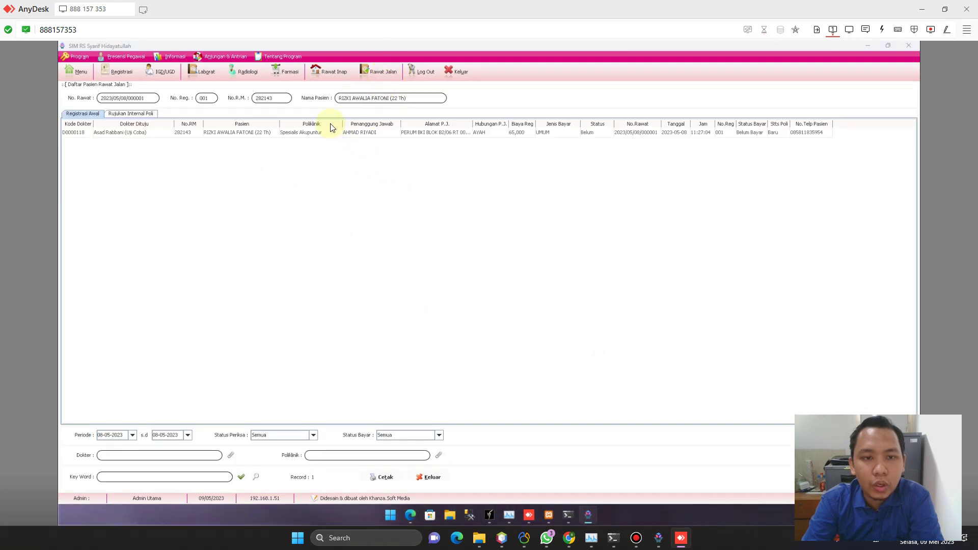
pyautogui.click(249, 132)
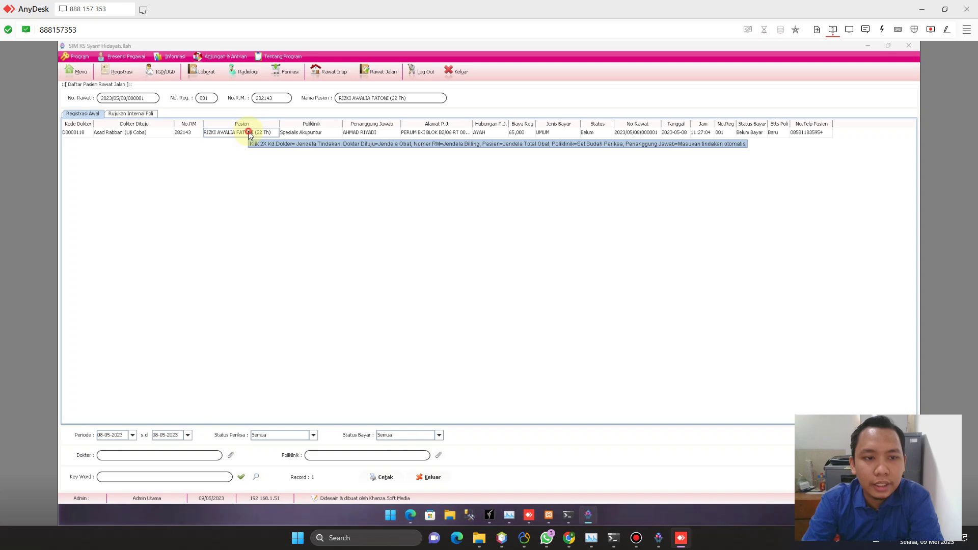
pyautogui.rightClick(248, 132)
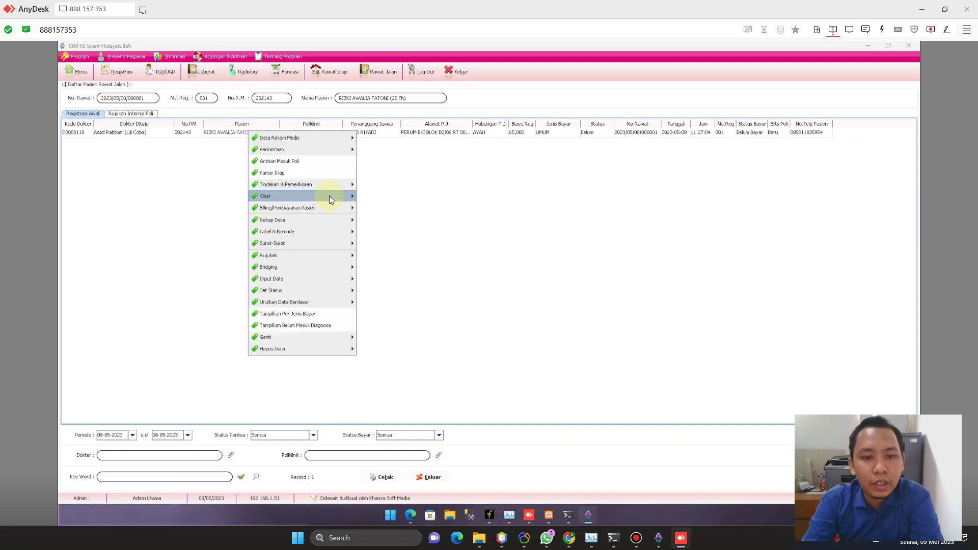
pyautogui.moveTo(329, 196)
pyautogui.click(386, 198)
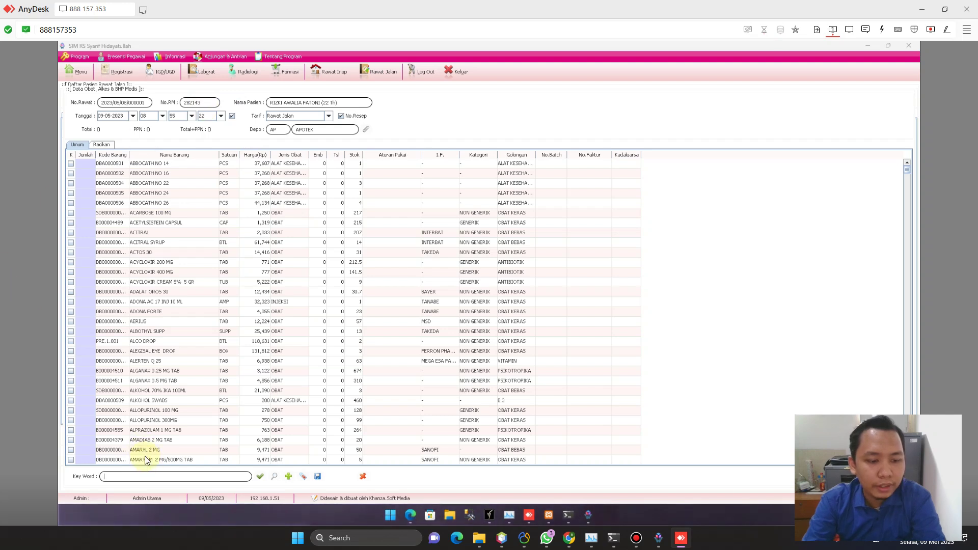
# Step: Search the general medicines for PAMOL and give 5 of PAMOL TABLET 500 MG with the usage rule 2X1
pyautogui.write('PAMO')
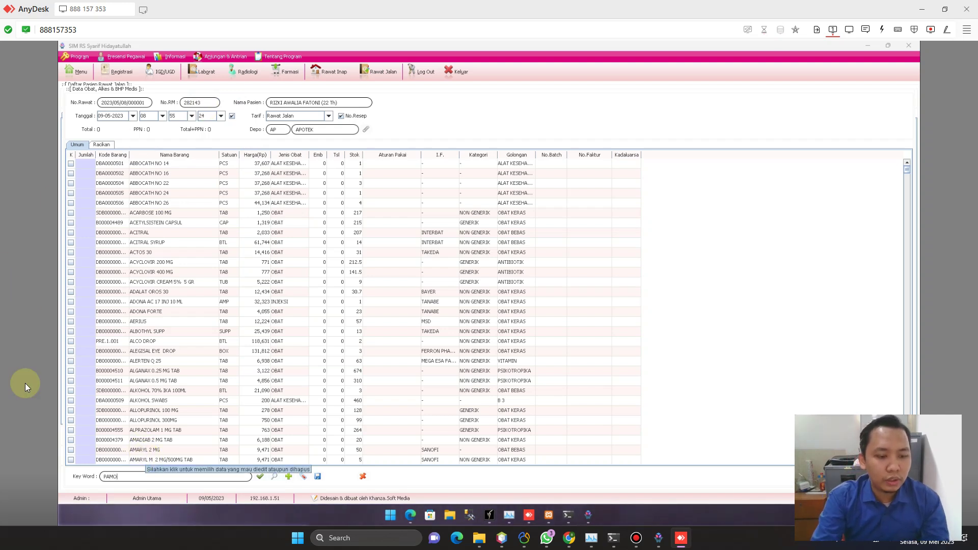
pyautogui.write('L')
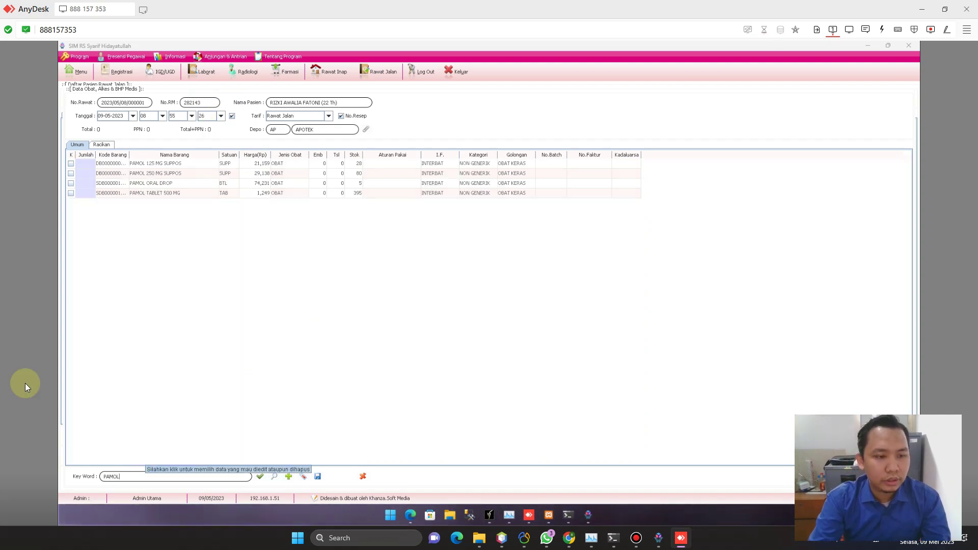
pyautogui.click(90, 194)
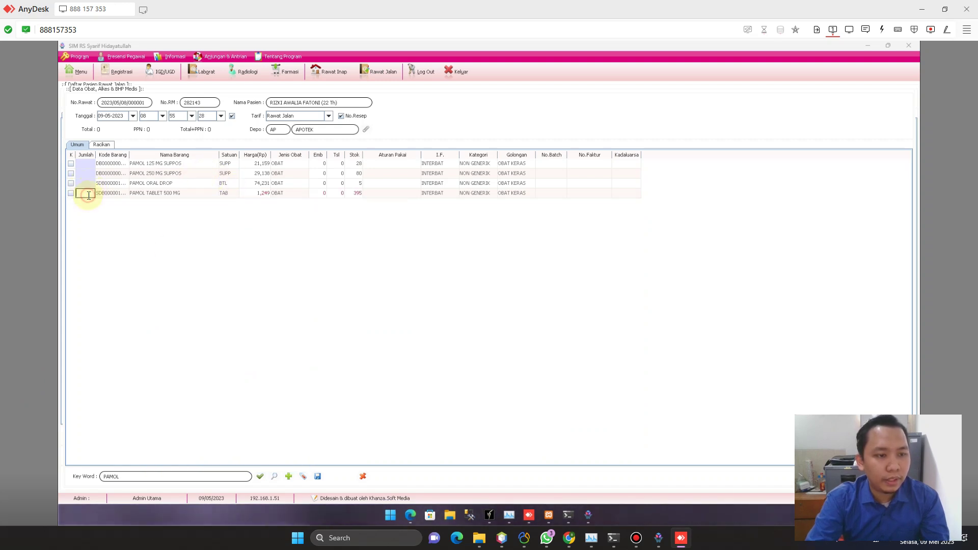
pyautogui.write('5')
pyautogui.click(381, 194)
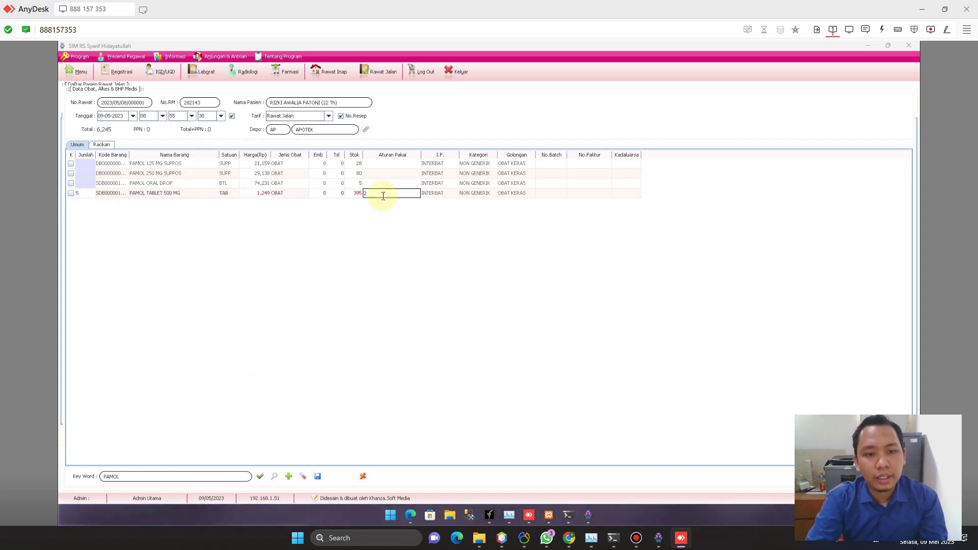
pyautogui.write('2X1')
pyautogui.press('Return')
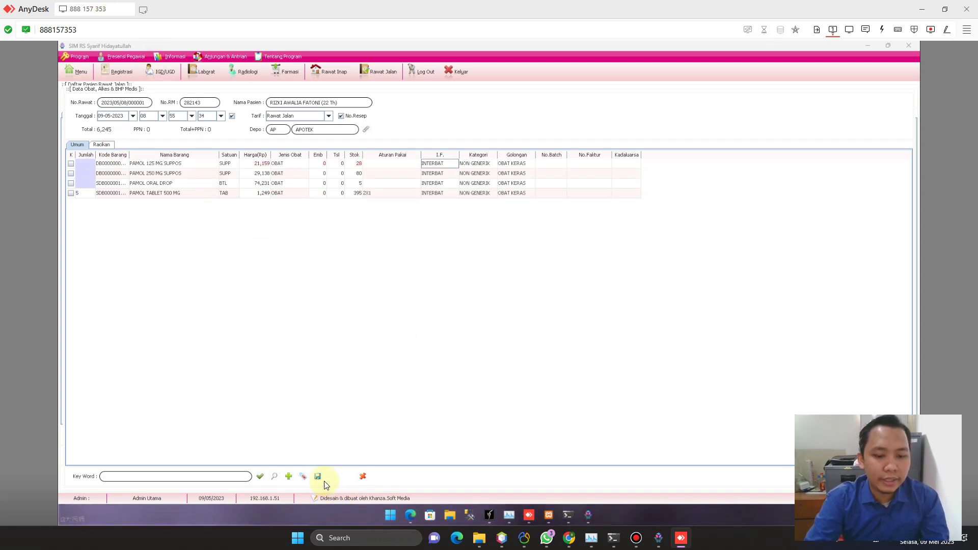
# Step: Add a compounded medicine row to the prescription and name it BAPIL
pyautogui.click(101, 145)
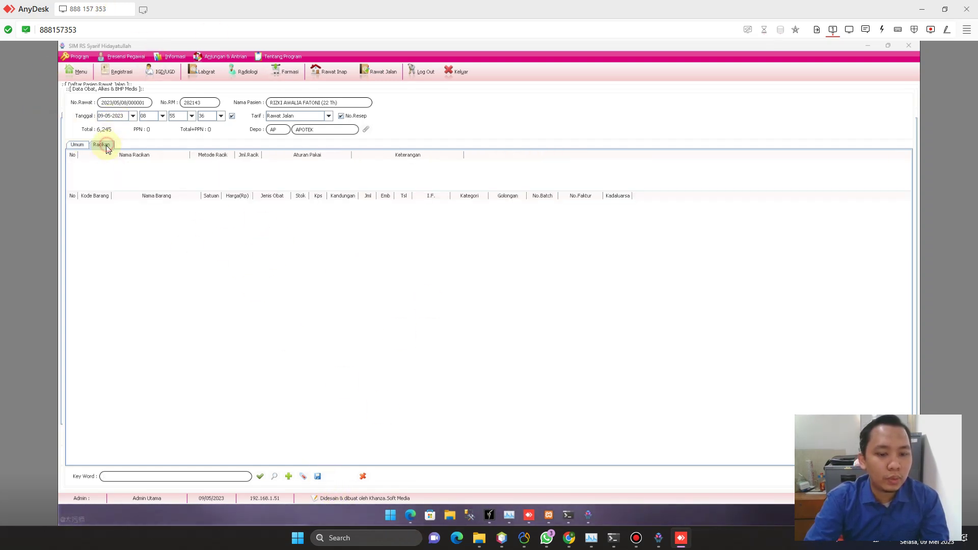
pyautogui.click(288, 476)
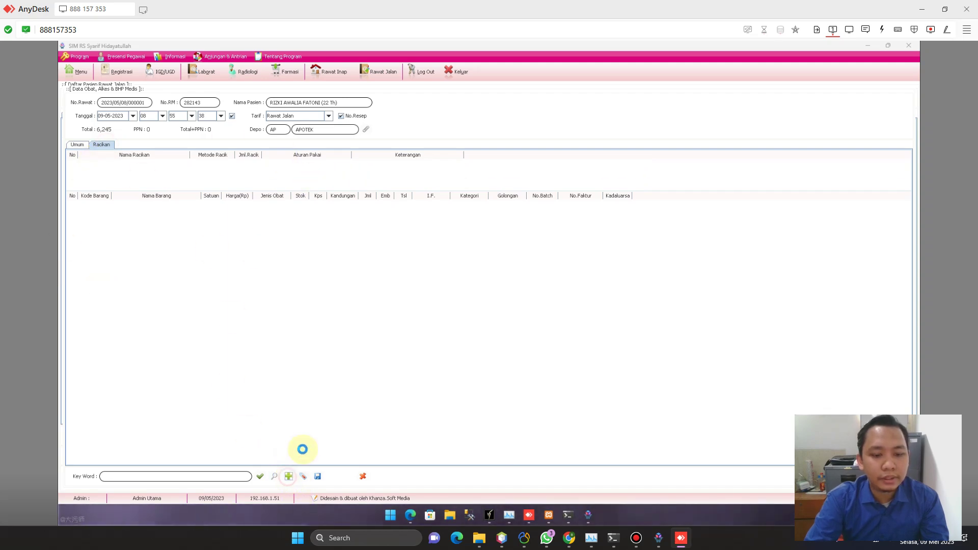
pyautogui.click(380, 468)
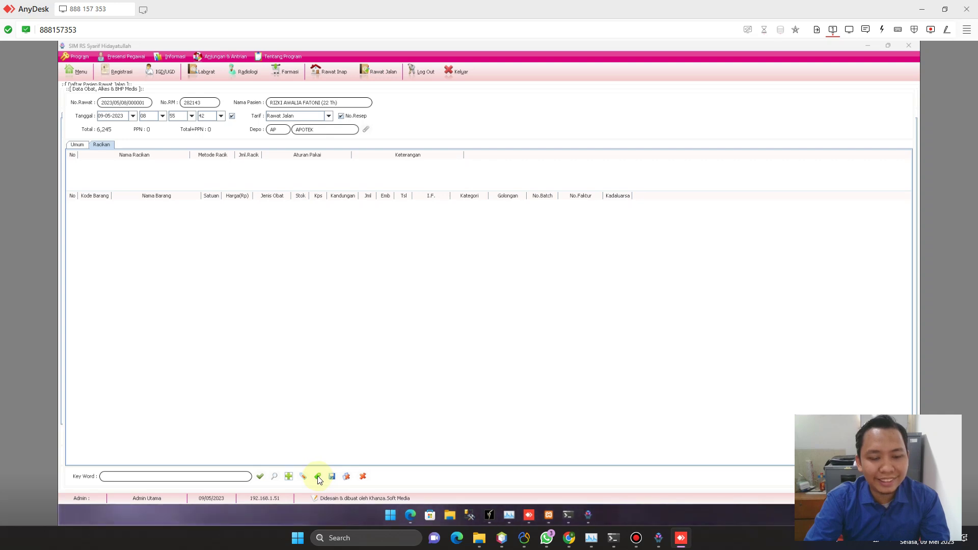
pyautogui.click(317, 476)
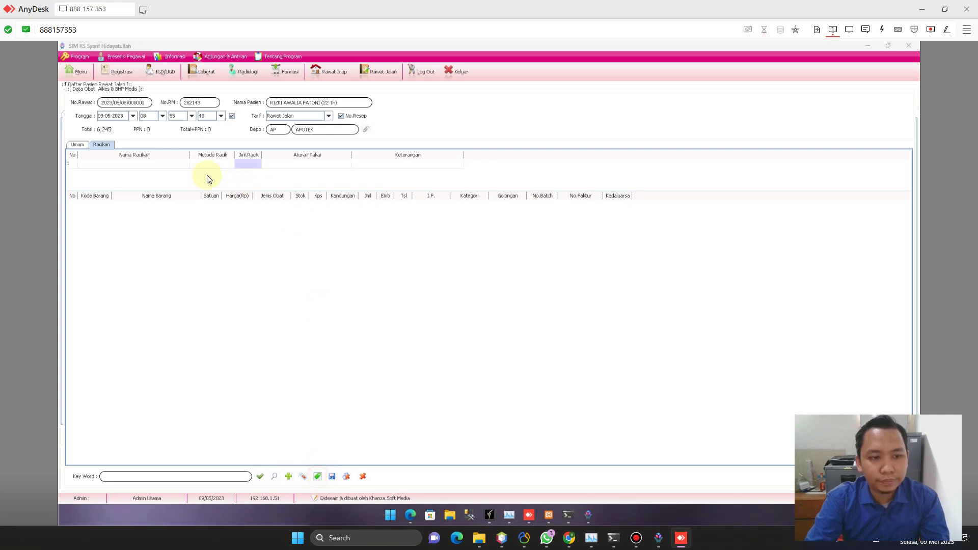
pyautogui.click(126, 163)
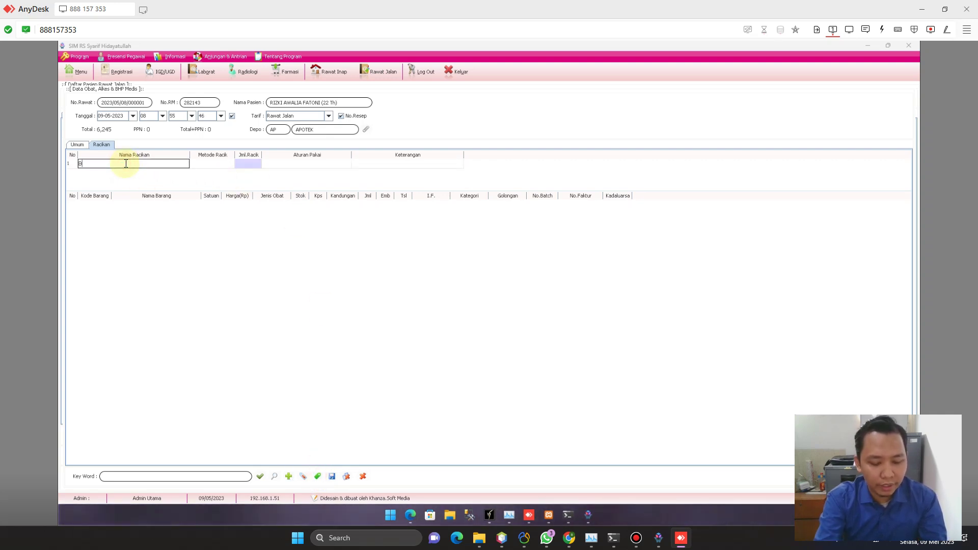
pyautogui.write('BAPIL')
pyautogui.press('Return')
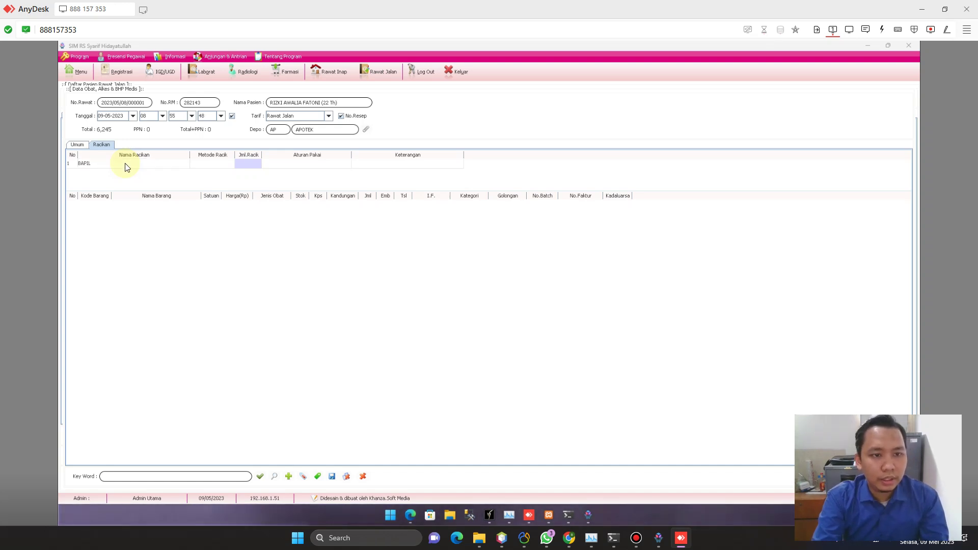
# Step: Give the compound preparation method R06, quantity 5, usage rule 2X1 and the remark "-", and load its ingredient list
pyautogui.click(215, 162)
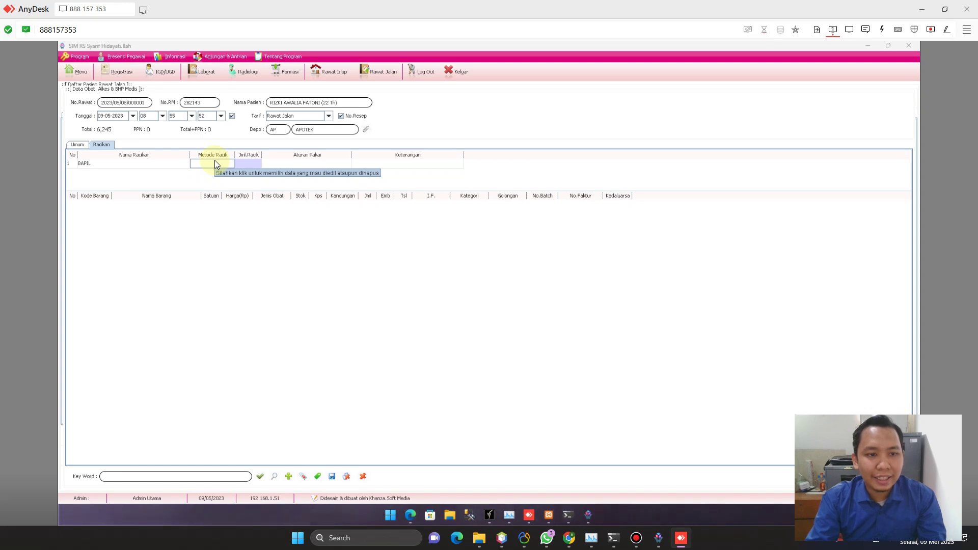
pyautogui.press('Return')
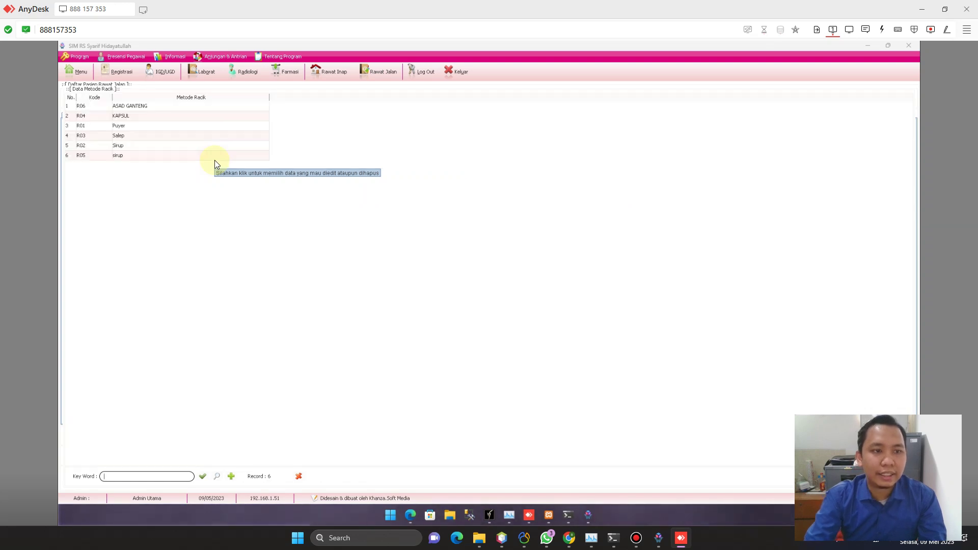
pyautogui.doubleClick(144, 105)
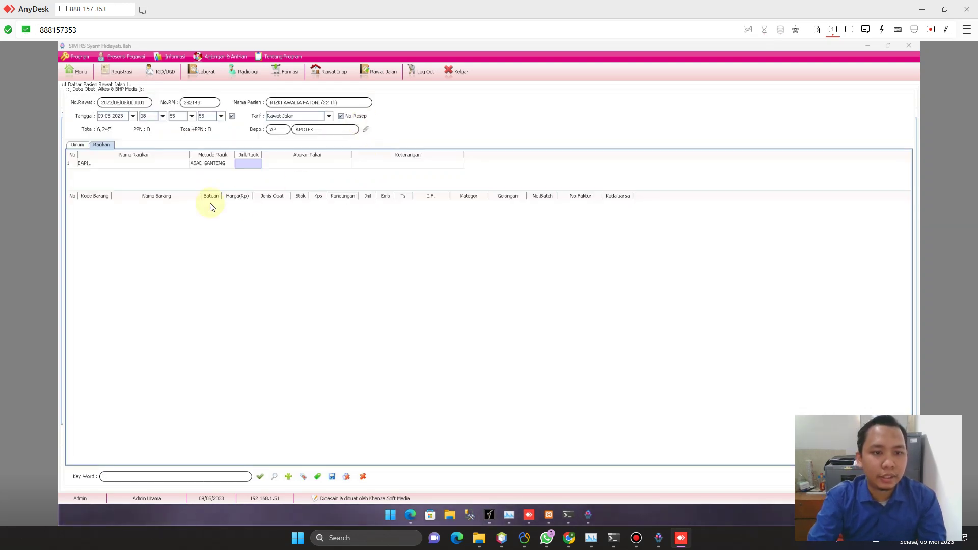
pyautogui.click(244, 167)
pyautogui.write('5')
pyautogui.click(302, 164)
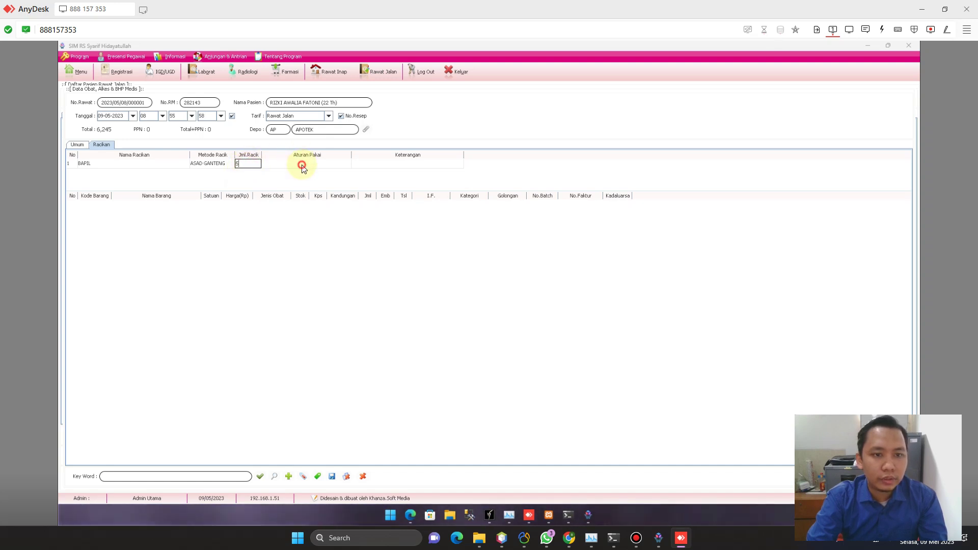
pyautogui.write('2X1')
pyautogui.click(395, 167)
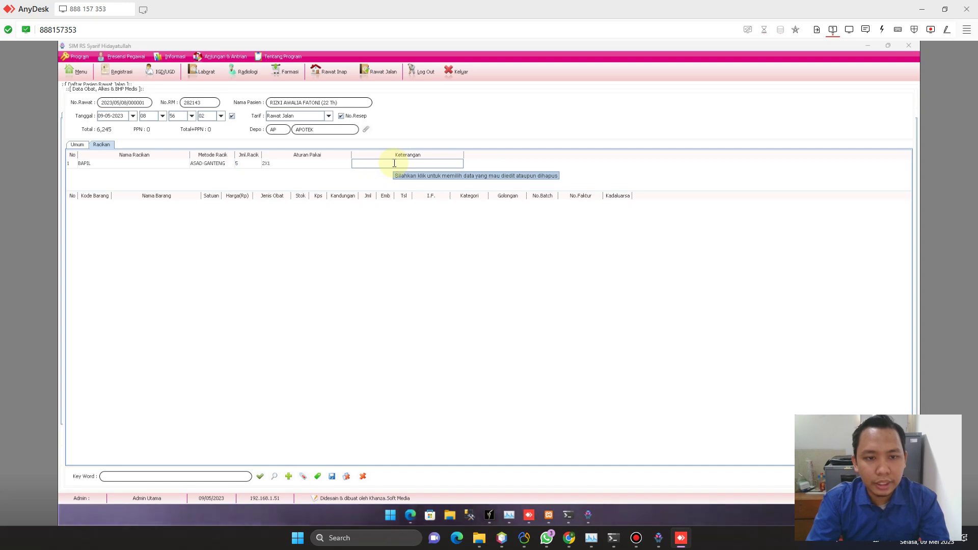
pyautogui.write('-')
pyautogui.press('Return')
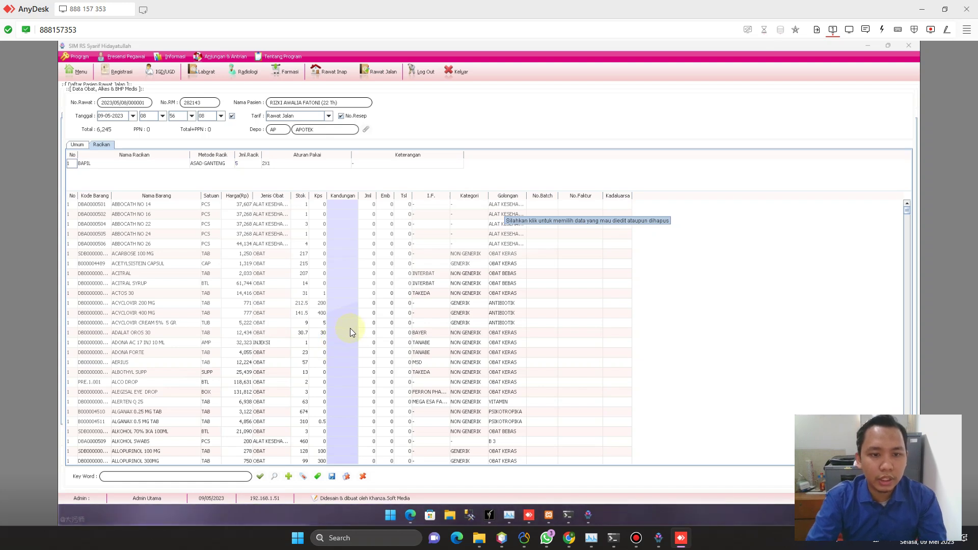
# Step: Set the Kandungan of ACYCLOVIR 200 MG to 100 and of ALLOPURINOL 100 MG to 25, and leave the form without saving
pyautogui.doubleClick(343, 303)
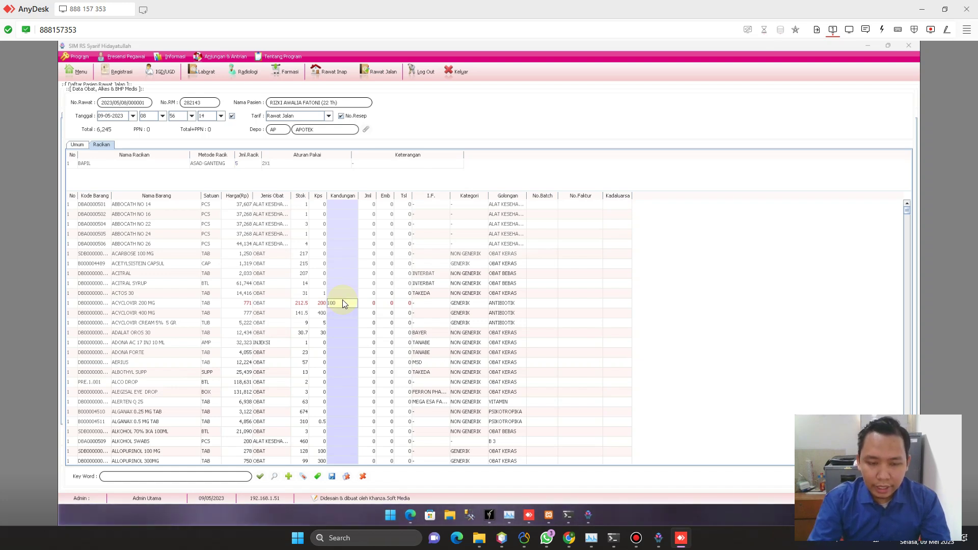
pyautogui.press('Tab')
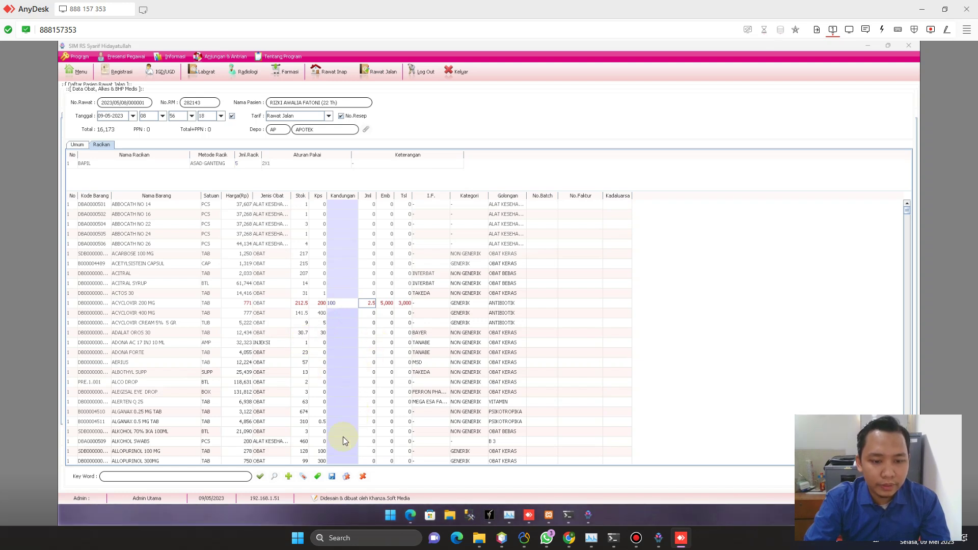
pyautogui.click(339, 451)
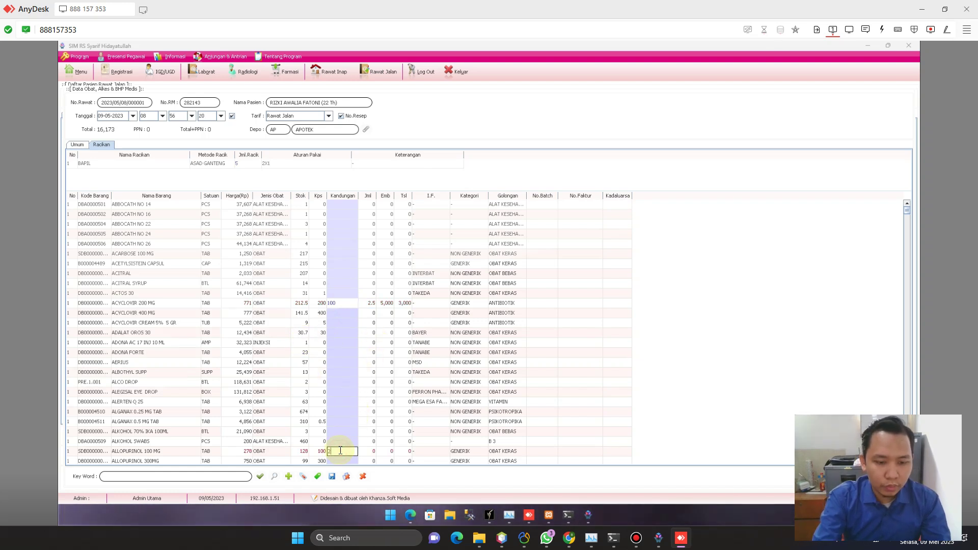
pyautogui.write('25')
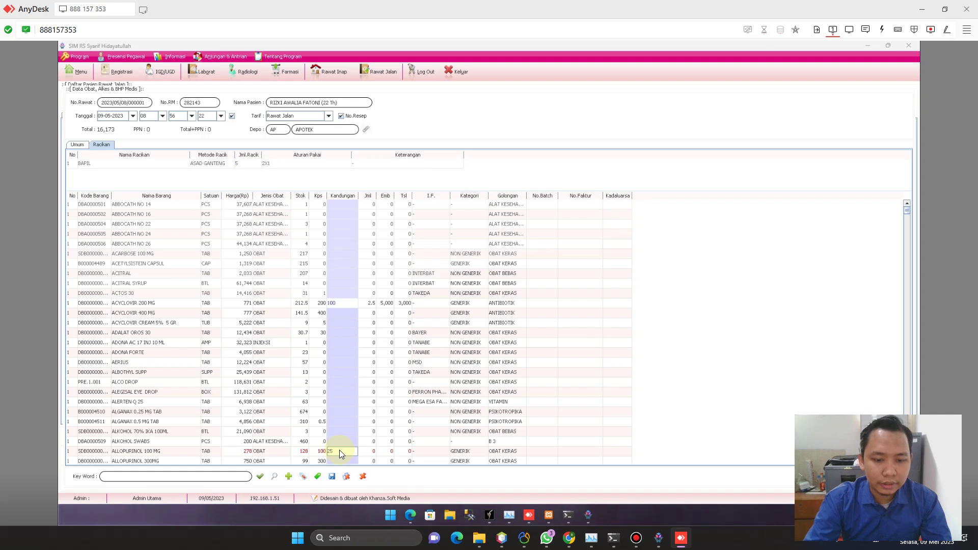
pyautogui.press('Return')
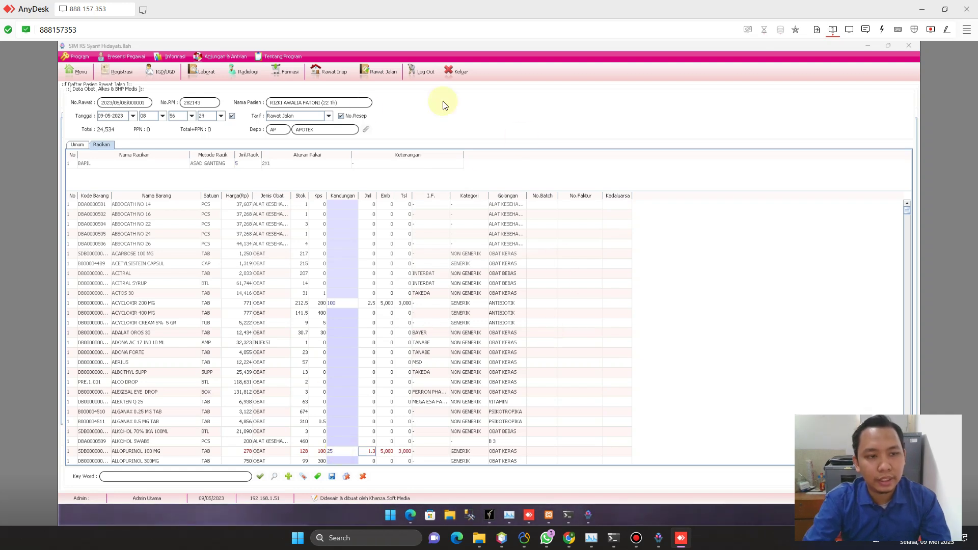
pyautogui.click(363, 478)
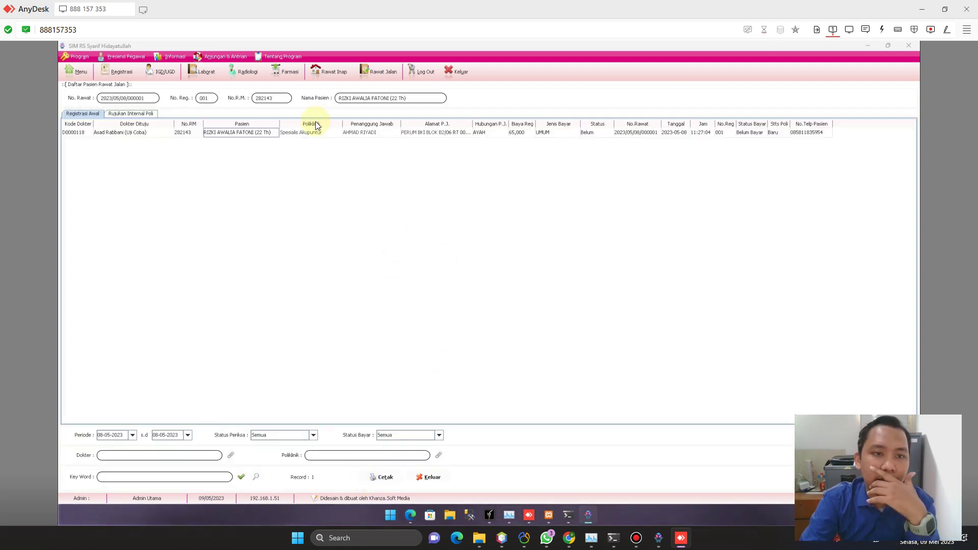
pyautogui.click(292, 71)
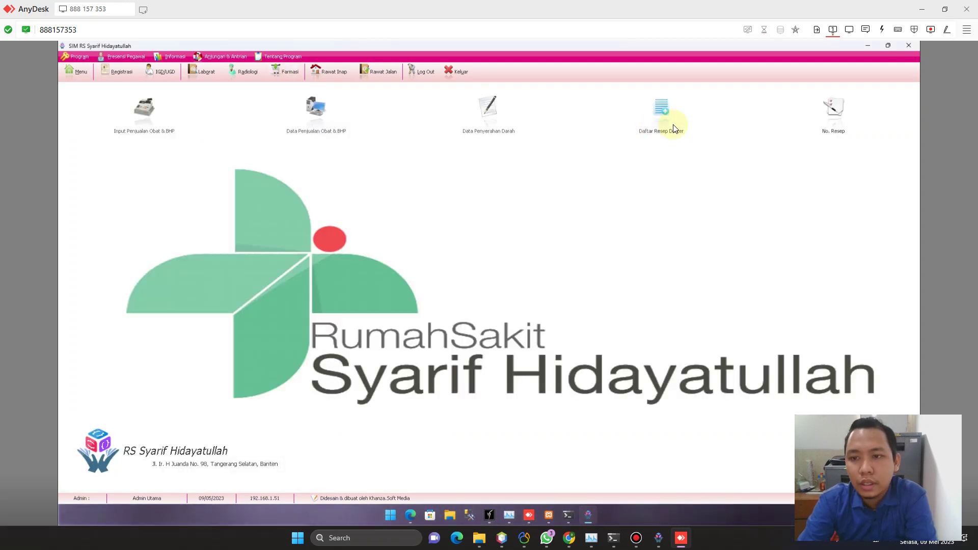
pyautogui.click(844, 121)
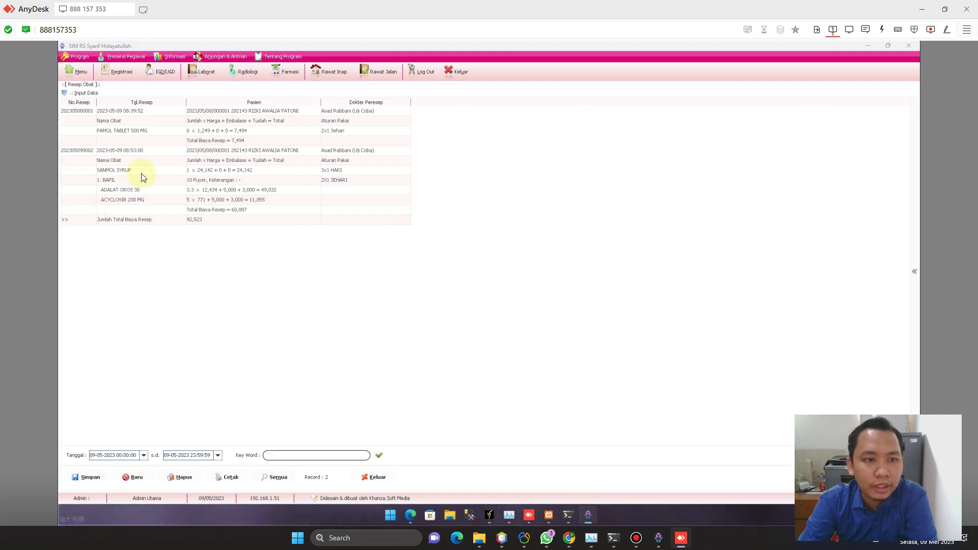
pyautogui.click(145, 151)
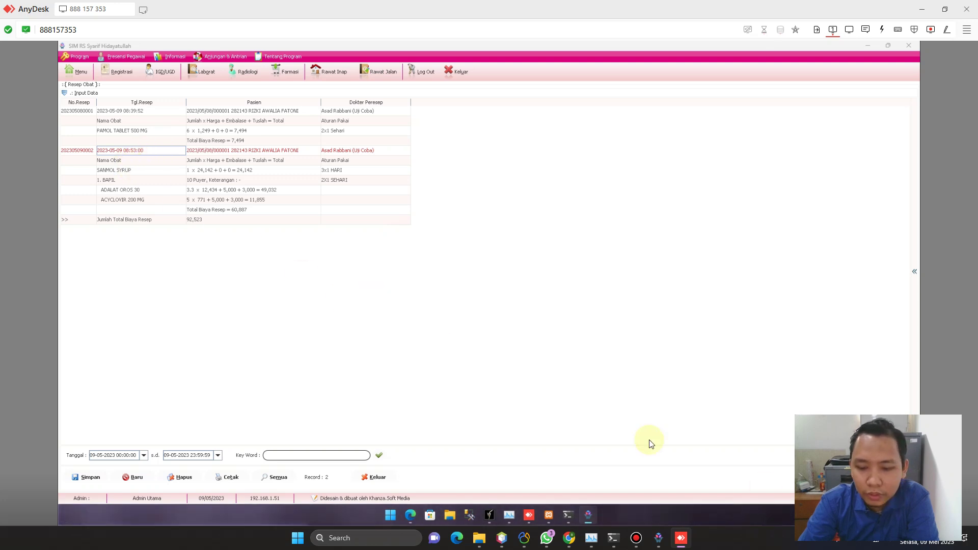
pyautogui.click(636, 538)
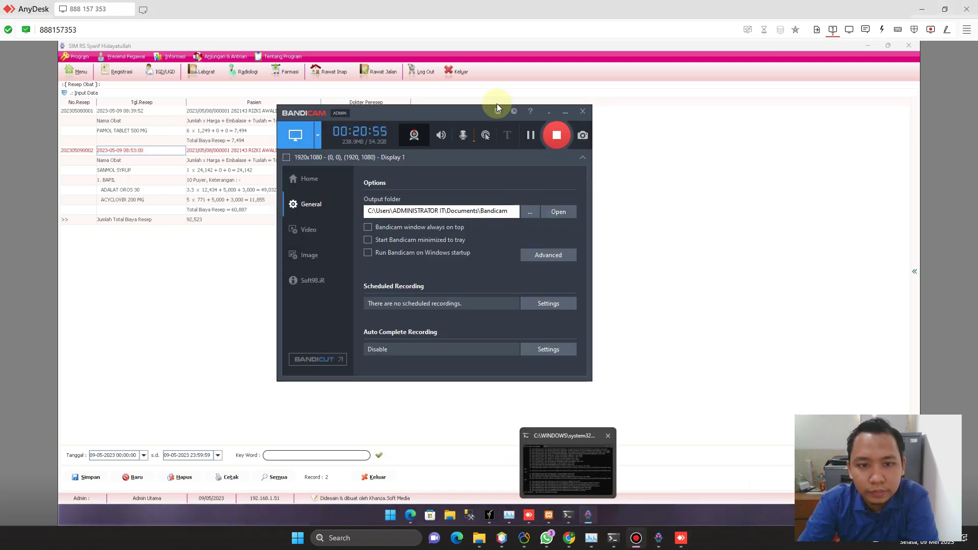